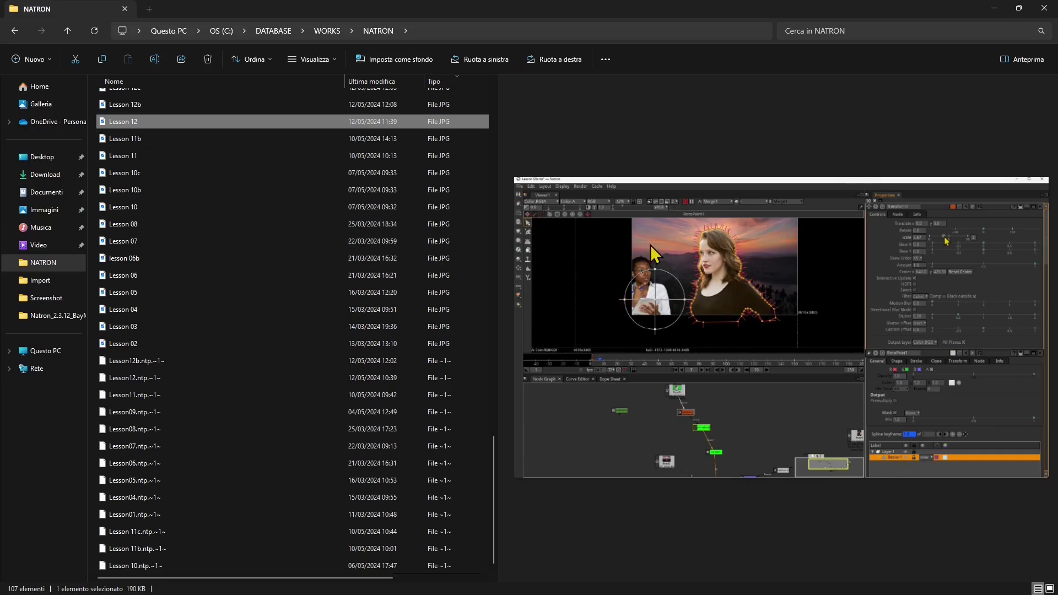
# Preview Lesson 12b, then Lesson 12c, in the NATRON folder with an enlarged preview pane.
pyautogui.click(129, 107)
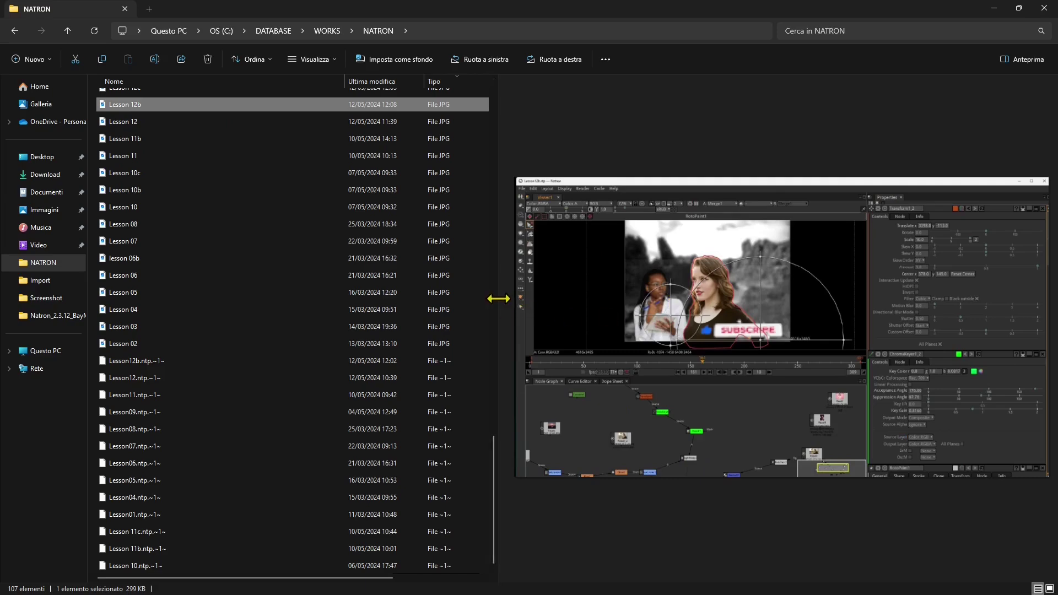
pyautogui.moveTo(498, 299); pyautogui.dragTo(253, 307)
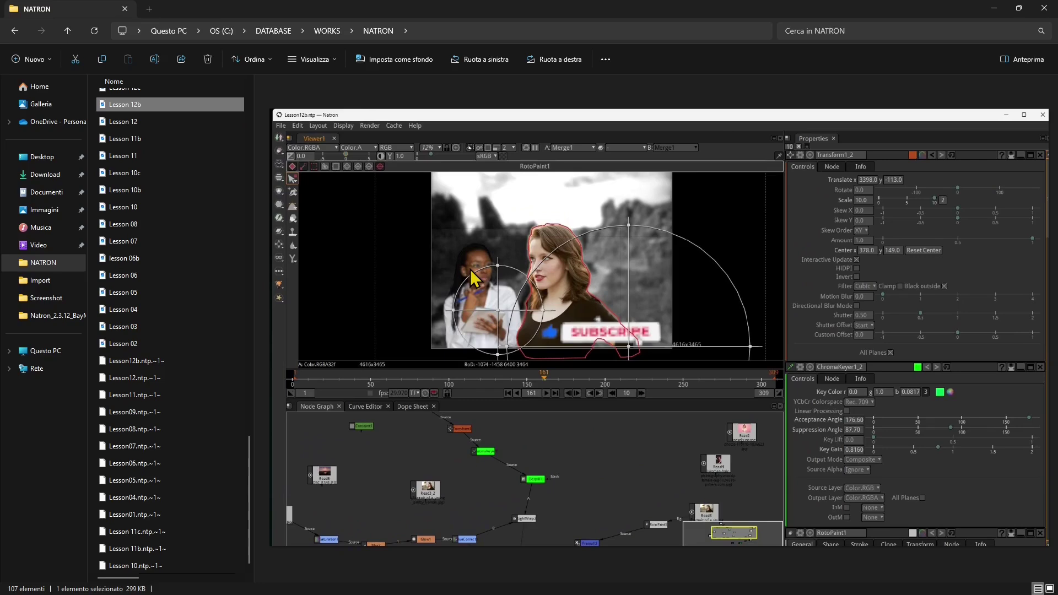
pyautogui.scroll(1, 149, 182)
pyautogui.click(135, 133)
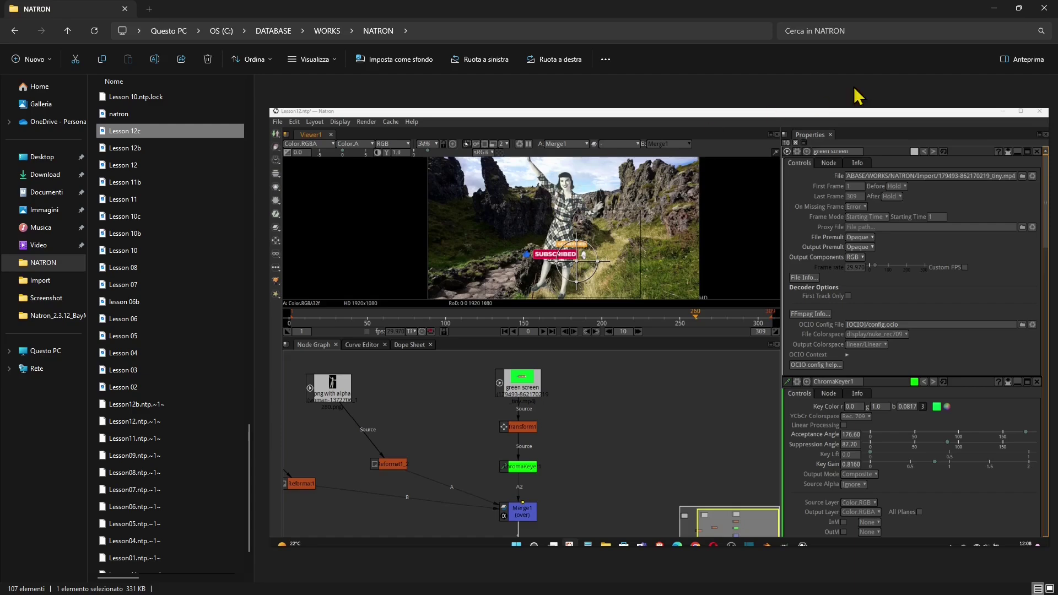
# Close Explorer and start a new empty Lesson13 project in Natron beside the frames folder.
pyautogui.click(1045, 12)
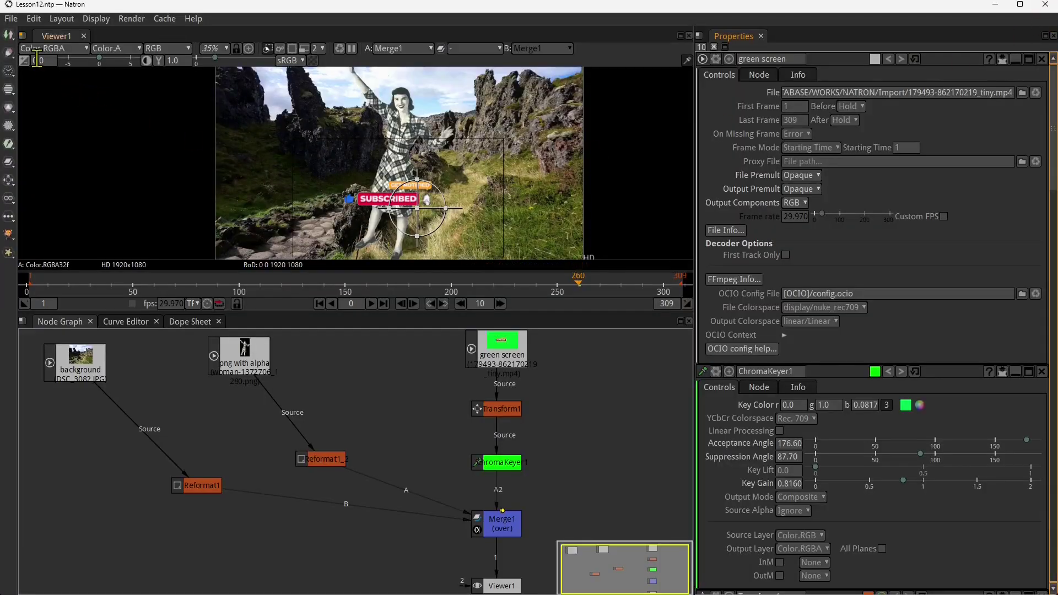
pyautogui.click(11, 19)
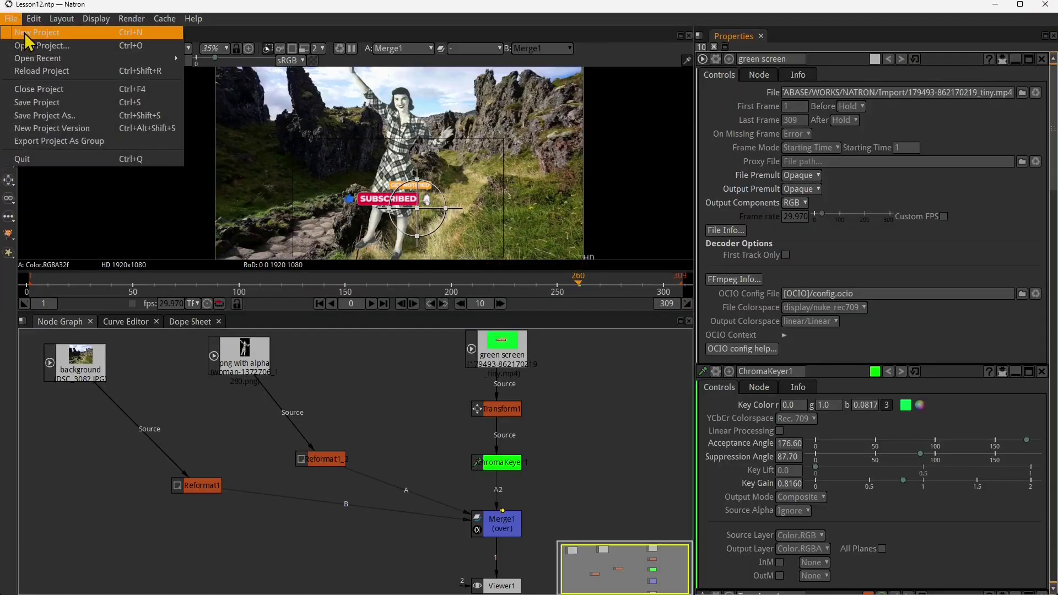
pyautogui.press('Escape')
pyautogui.moveTo(26, 293); pyautogui.dragTo(624, 291)
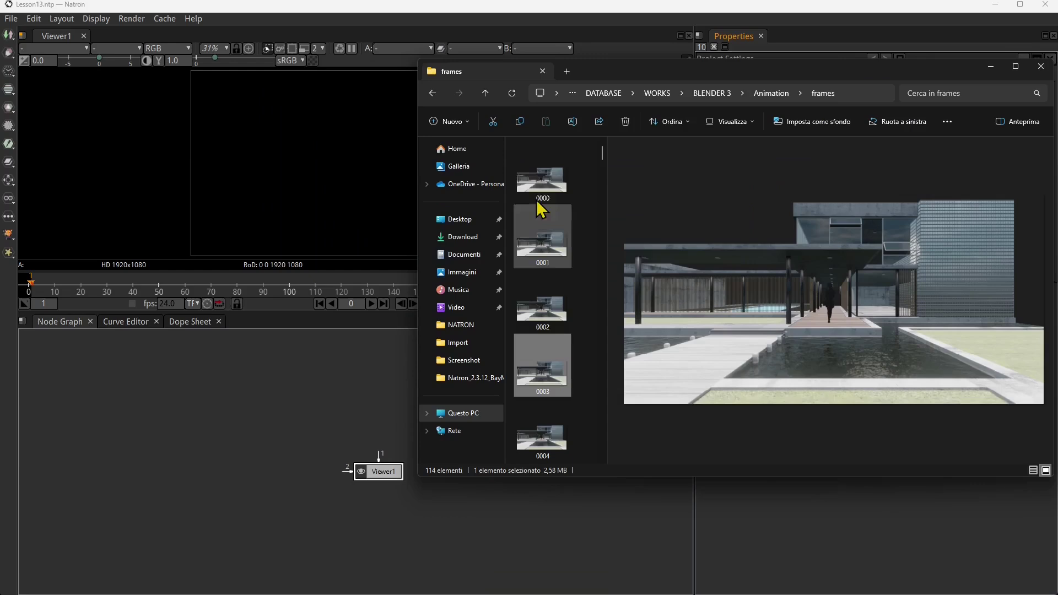
# Import frame 0000.png as Read1, then delete it so only Viewer1 remains.
pyautogui.moveTo(536, 182); pyautogui.dragTo(332, 349)
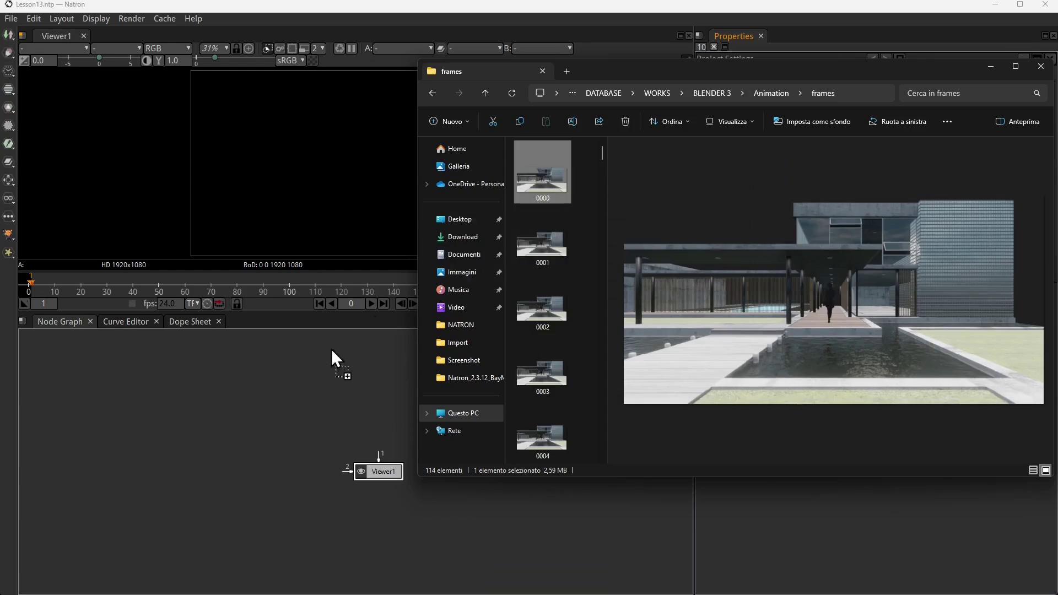
pyautogui.moveTo(276, 415); pyautogui.dragTo(276, 414)
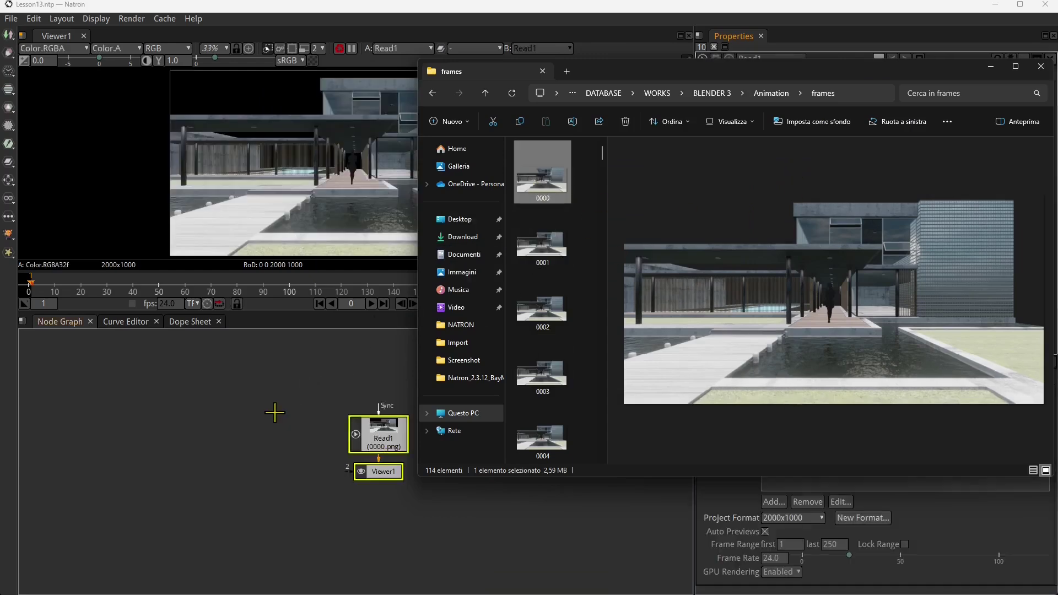
pyautogui.moveTo(375, 431); pyautogui.dragTo(273, 407)
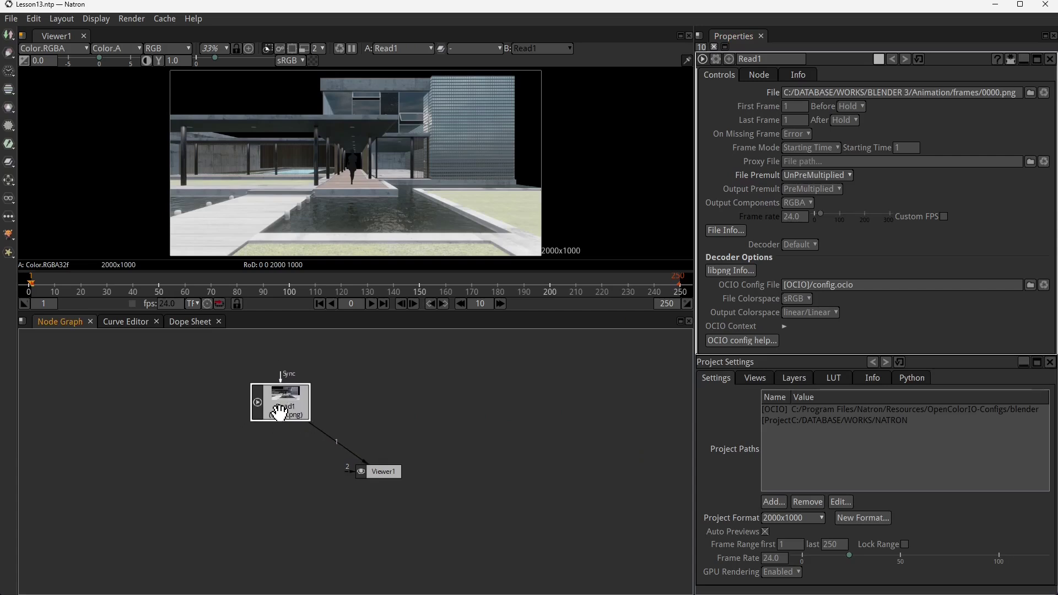
pyautogui.moveTo(385, 468); pyautogui.dragTo(395, 472)
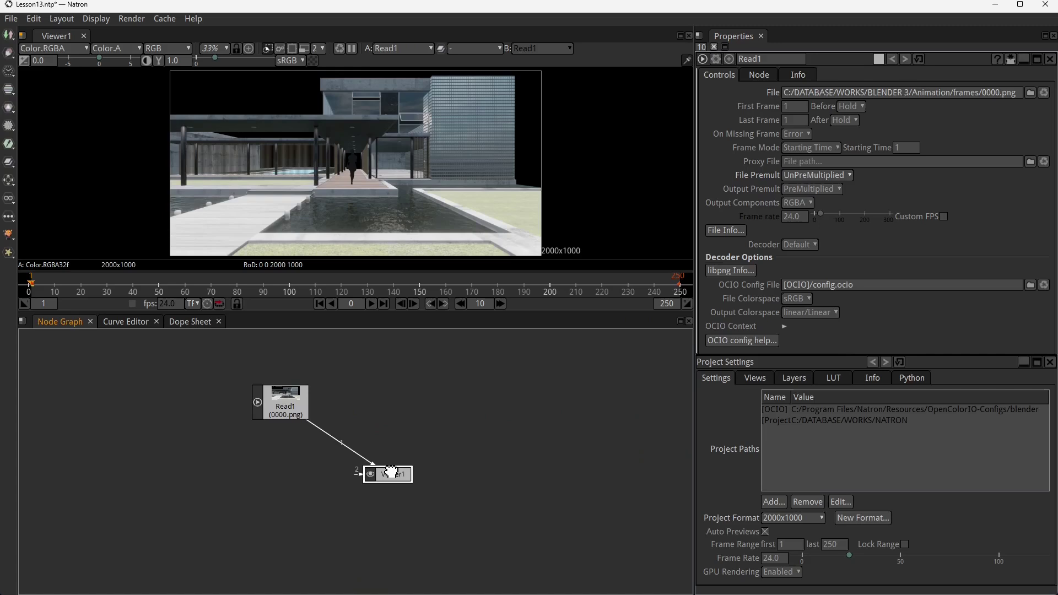
pyautogui.click(300, 402)
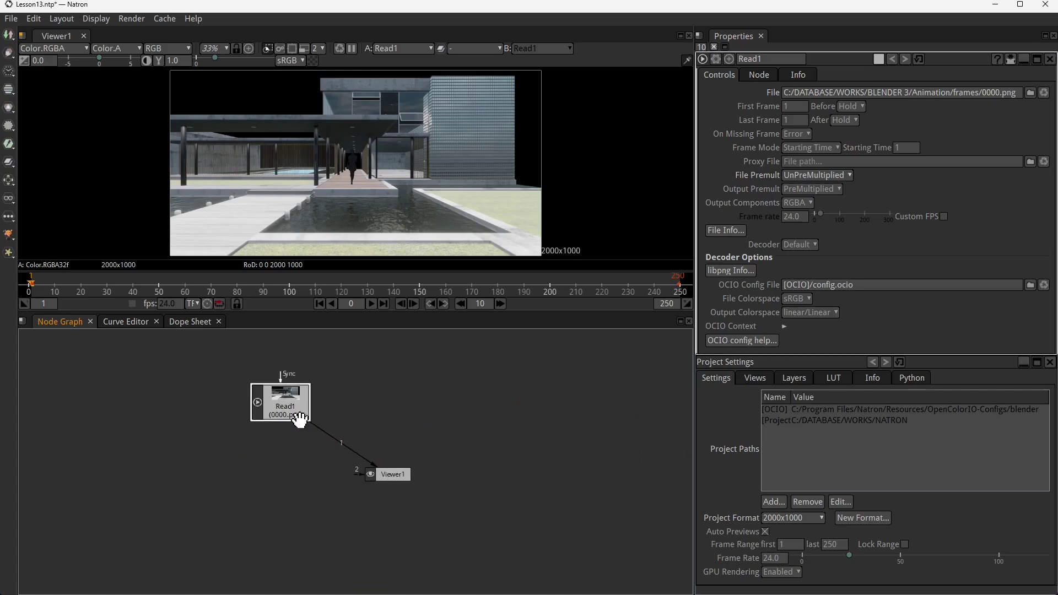
pyautogui.press('Delete')
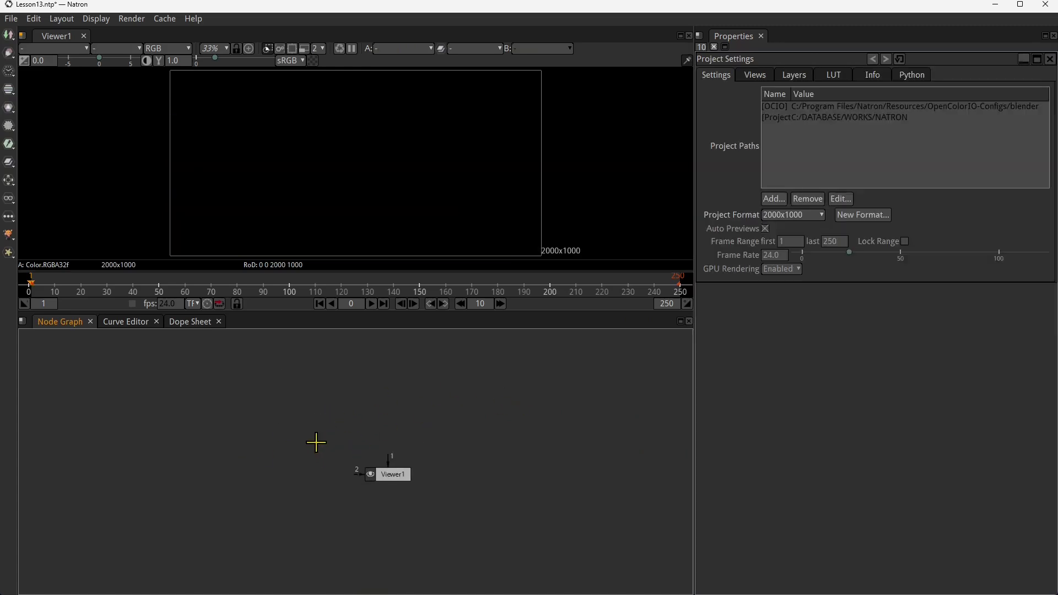
# Select all 114 frames in the frames folder and drop them into the Node Graph as one sequence.
pyautogui.moveTo(550, 8); pyautogui.dragTo(307, 53)
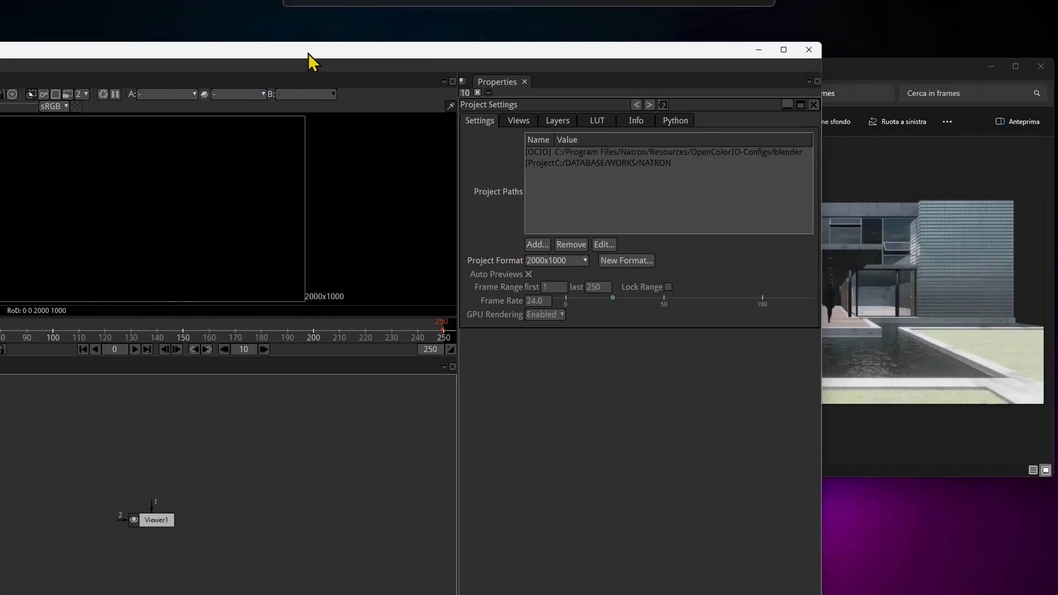
pyautogui.click(846, 62)
pyautogui.moveTo(602, 154)
pyautogui.mouseDown()
pyautogui.moveTo(598, 390)
pyautogui.moveTo(609, 472)
pyautogui.moveTo(615, 142)
pyautogui.mouseUp()
pyautogui.click(564, 448)
pyautogui.hotkey('ctrl', 'a')
pyautogui.moveTo(533, 157); pyautogui.dragTo(168, 446)
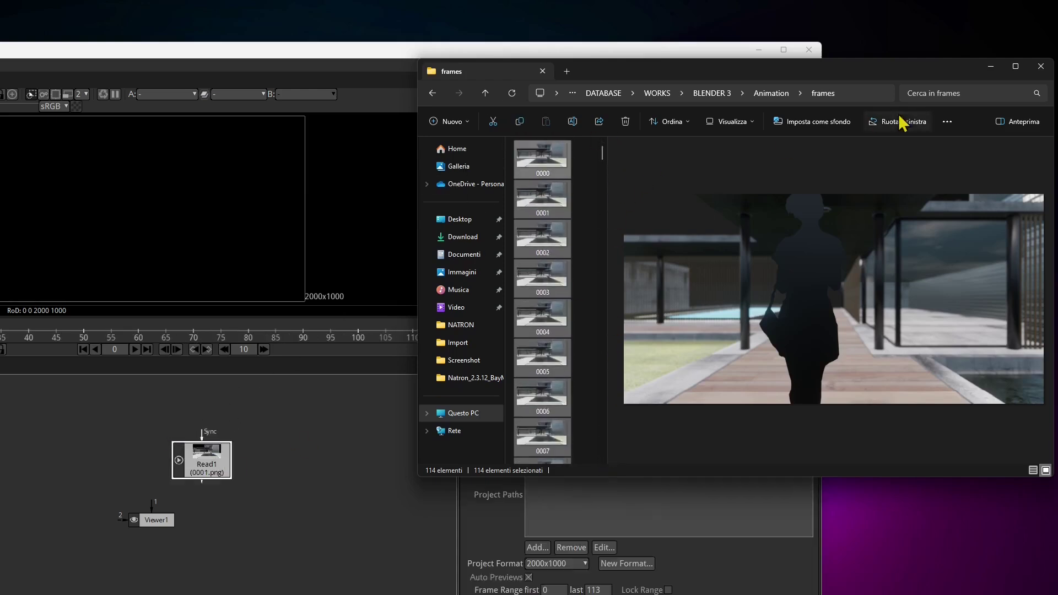
# Maximize Natron, connect Read1 to Viewer1 and scrub the 0–113 frame animation.
pyautogui.click(991, 66)
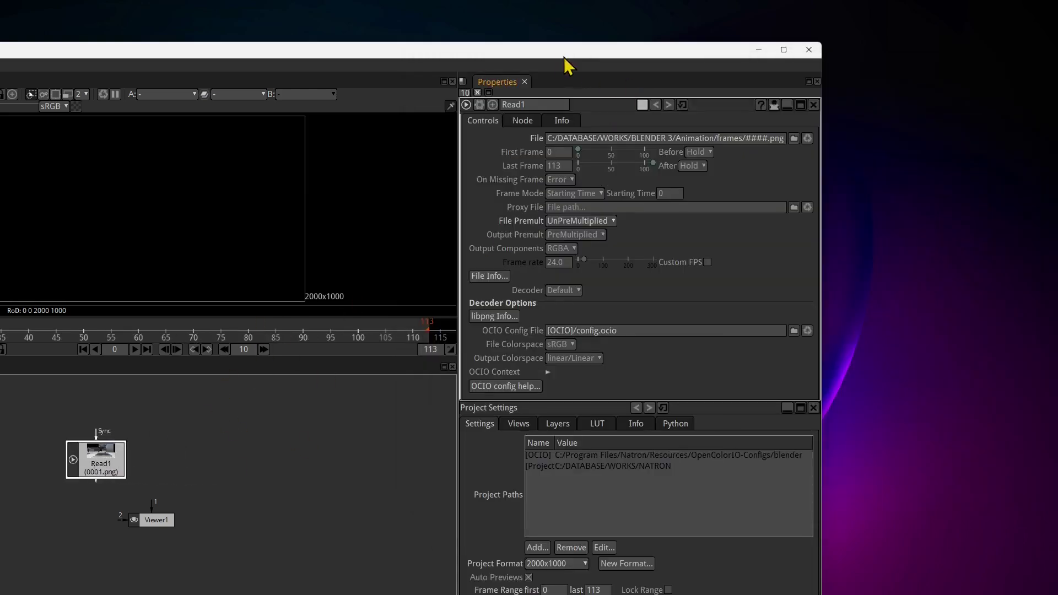
pyautogui.doubleClick(680, 48)
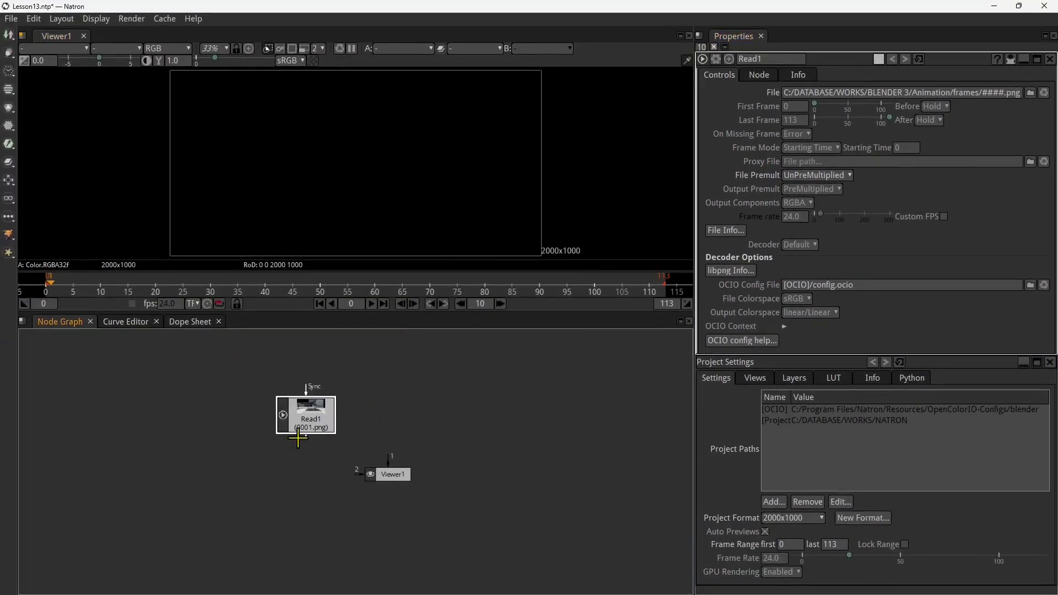
pyautogui.moveTo(306, 443); pyautogui.dragTo(372, 503)
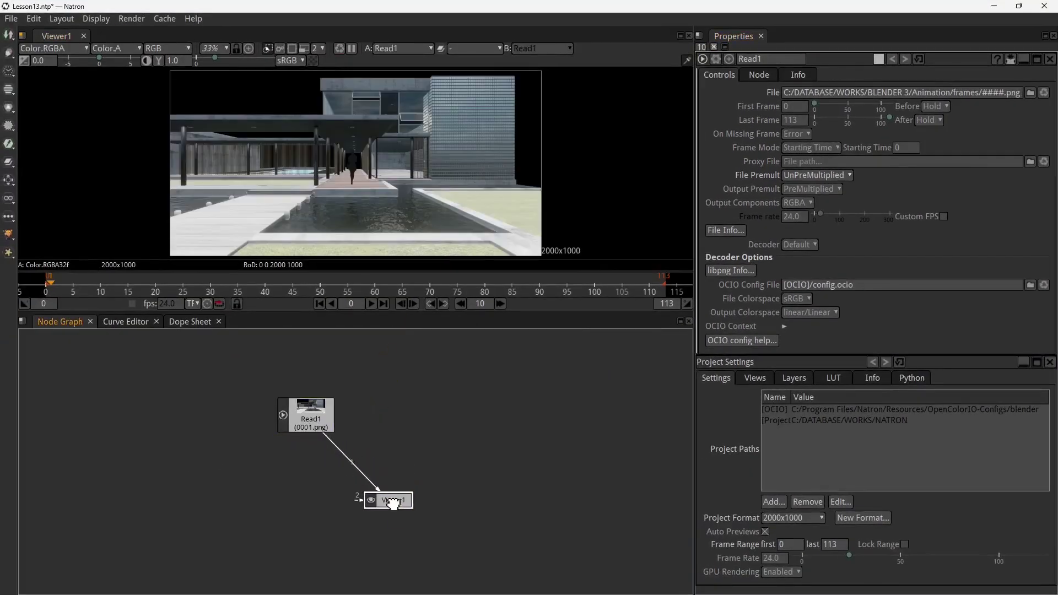
pyautogui.moveTo(307, 405); pyautogui.dragTo(289, 418)
pyautogui.moveTo(54, 290); pyautogui.dragTo(95, 302)
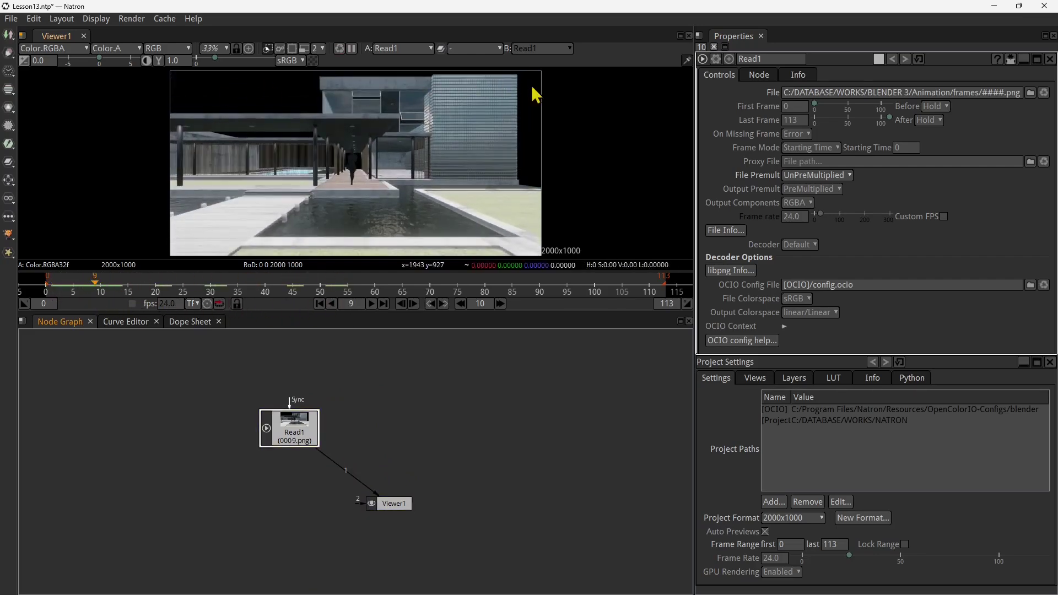
# Add Merge1 with M and arrange Read1 above it, feeding Merge1 and Viewer1.
pyautogui.moveTo(374, 500); pyautogui.dragTo(369, 509)
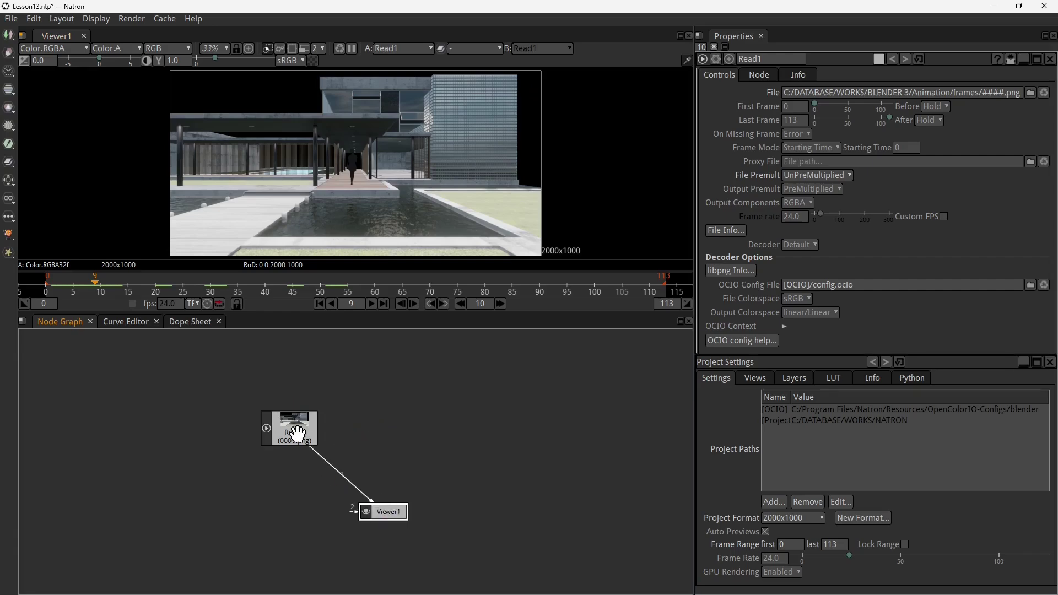
pyautogui.moveTo(293, 428); pyautogui.dragTo(281, 399)
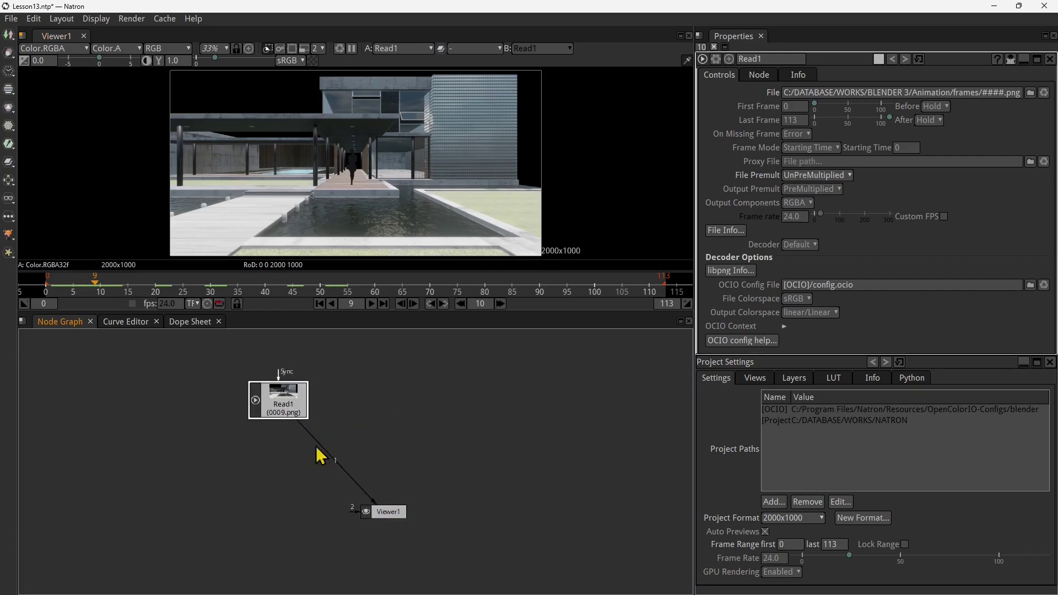
pyautogui.press('m')
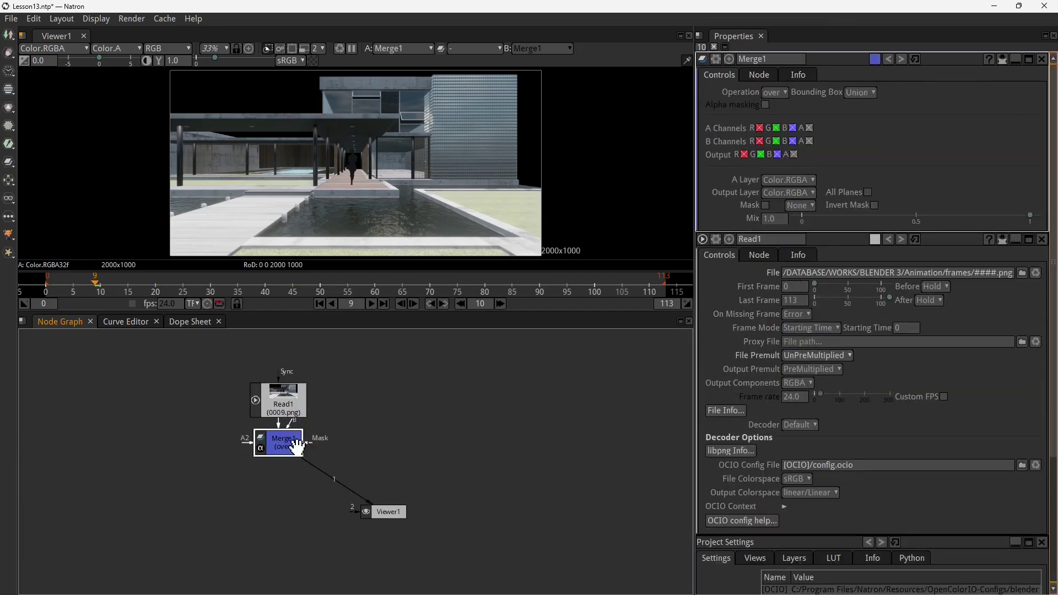
pyautogui.moveTo(281, 444); pyautogui.dragTo(386, 450)
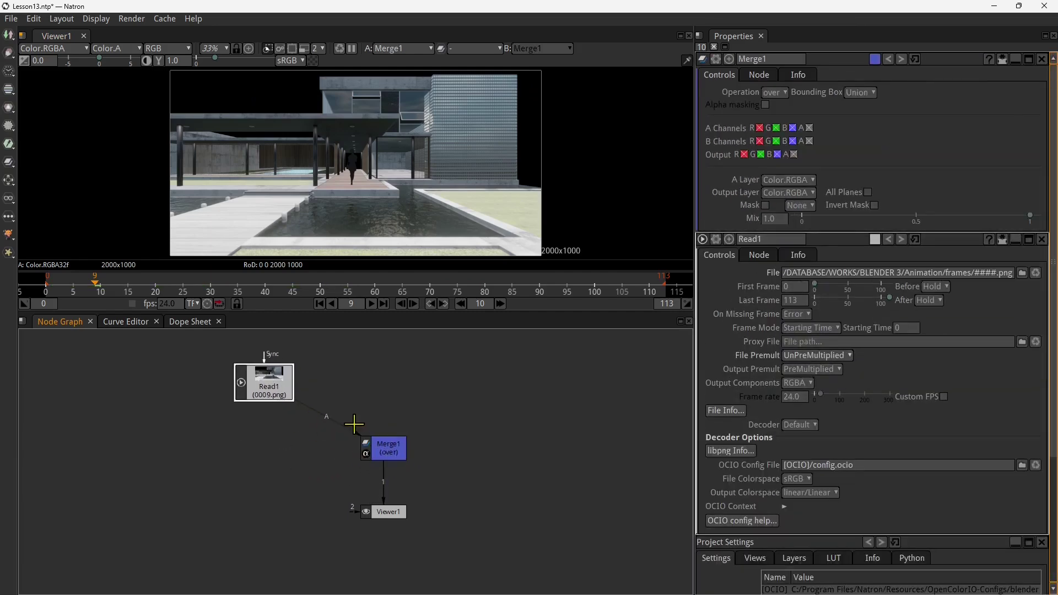
pyautogui.moveTo(284, 400); pyautogui.dragTo(474, 392)
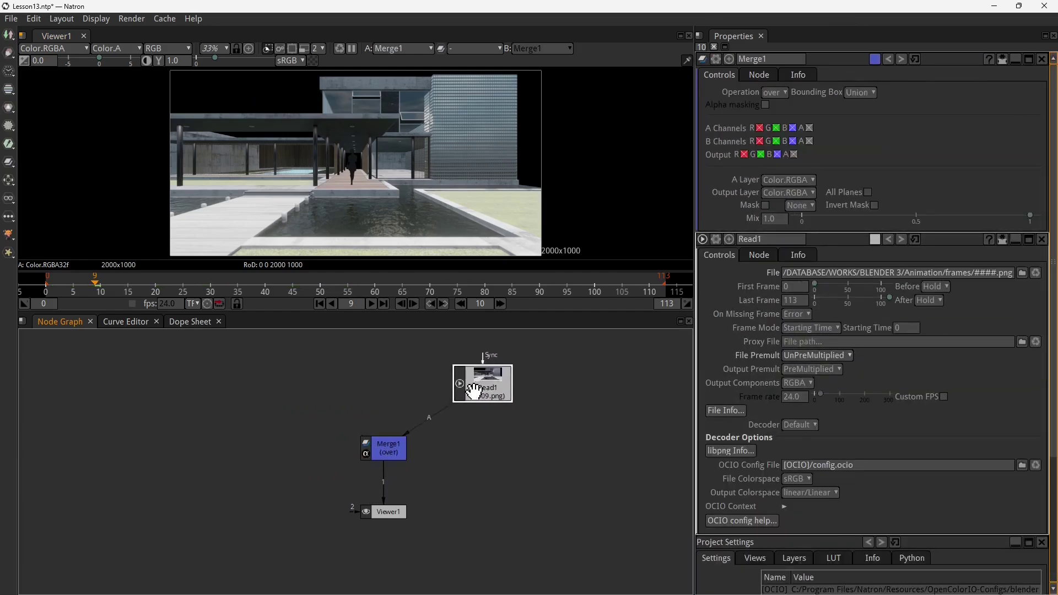
pyautogui.click(395, 439)
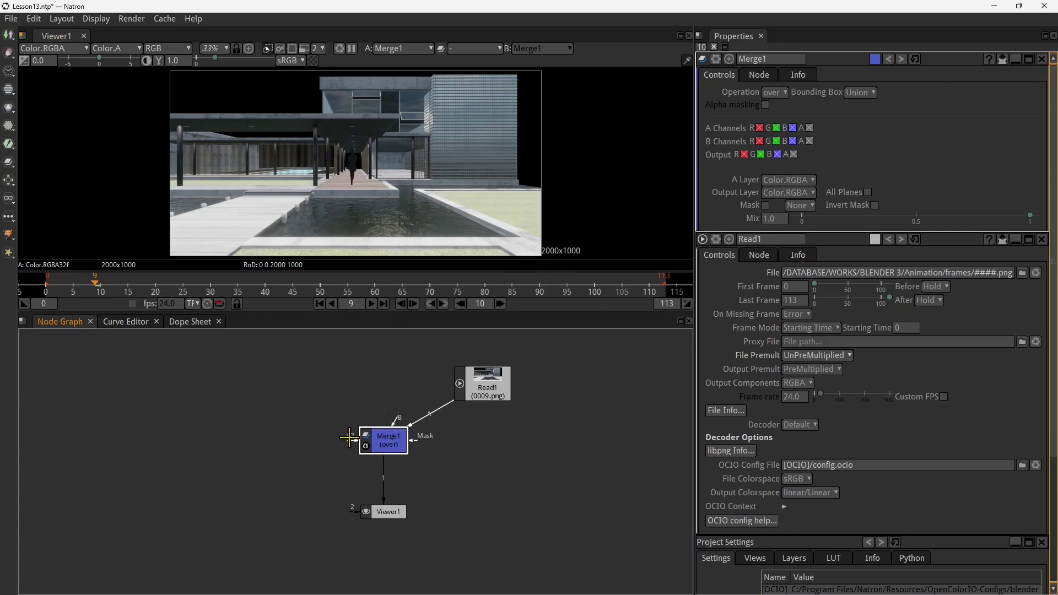
# Add a CheckerBoard generator, place it left of Merge1 and detach it from the viewer.
pyautogui.click(10, 54)
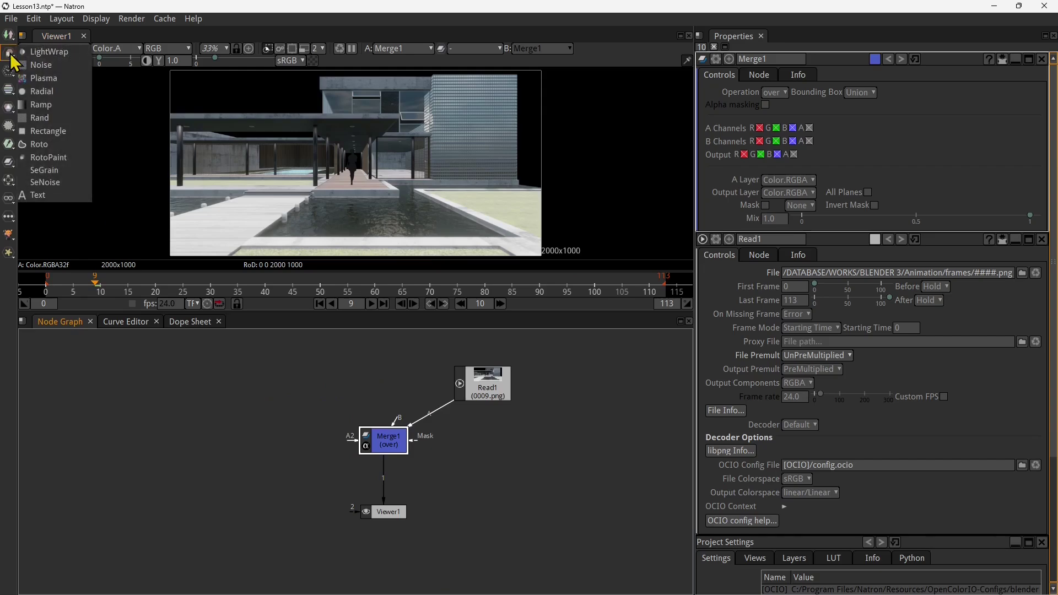
pyautogui.click(9, 38)
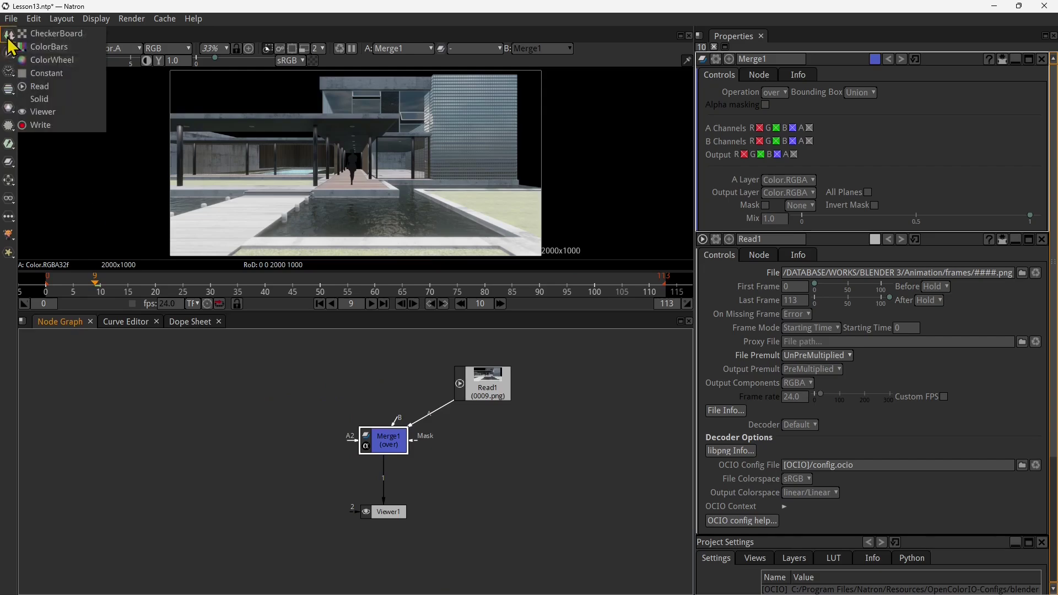
pyautogui.click(47, 36)
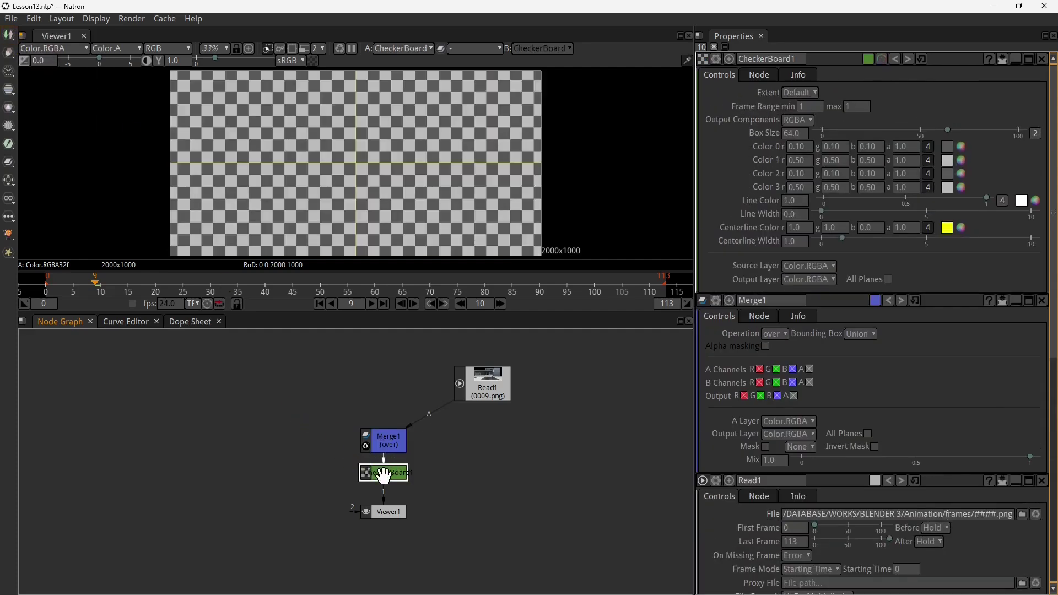
pyautogui.moveTo(383, 473); pyautogui.dragTo(241, 414)
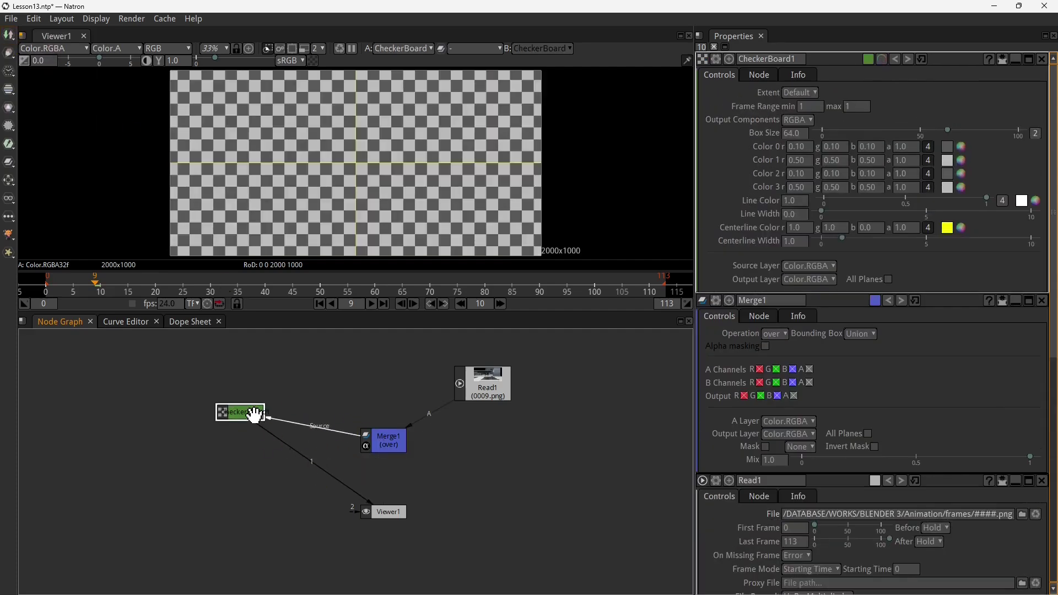
pyautogui.moveTo(371, 503); pyautogui.dragTo(371, 468)
# Move the checkerboard to Merge1's B input and connect Merge1's output to Viewer1.
pyautogui.click(383, 441)
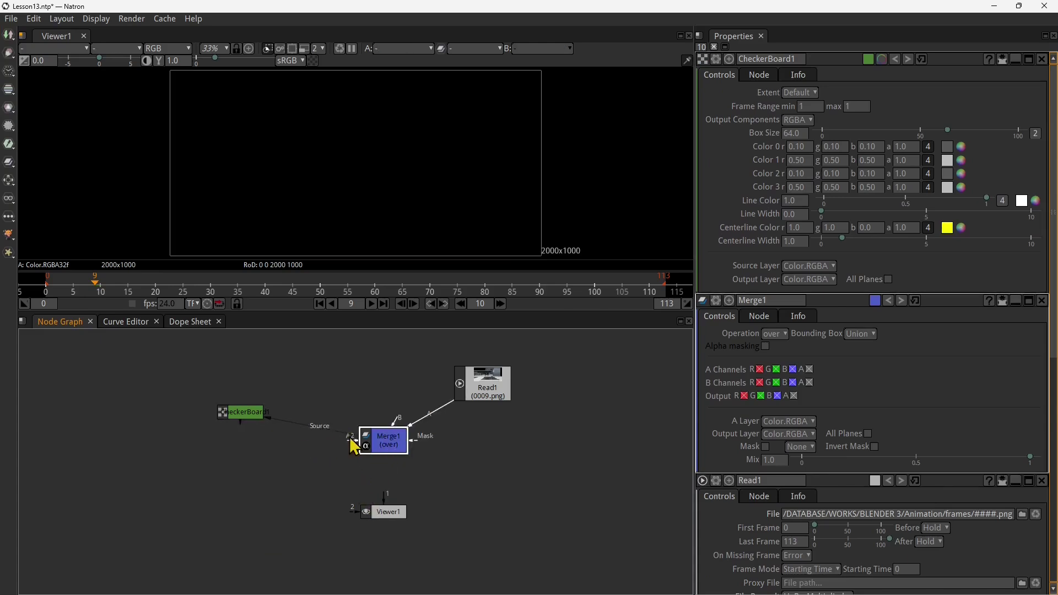
pyautogui.moveTo(351, 440); pyautogui.dragTo(320, 428)
pyautogui.moveTo(401, 428); pyautogui.dragTo(270, 393)
pyautogui.click(402, 444)
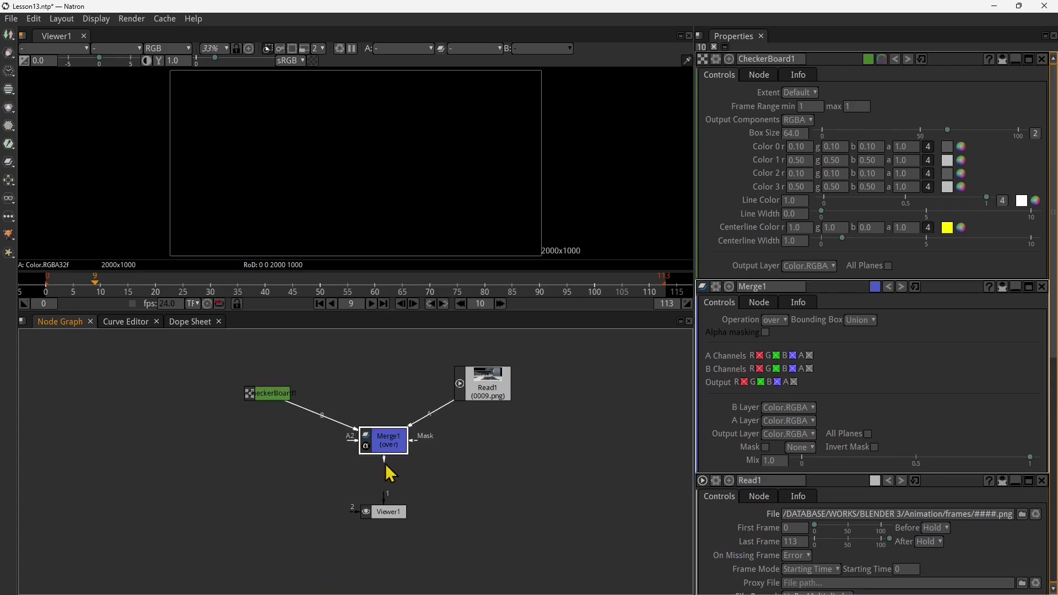
pyautogui.moveTo(386, 467); pyautogui.dragTo(389, 516)
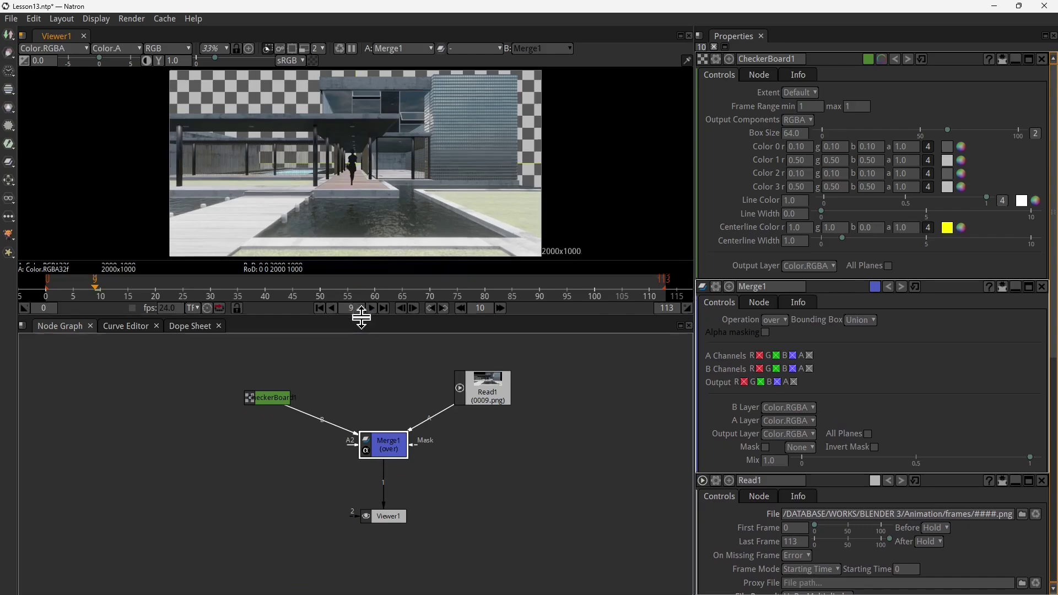
# Enlarge the viewer, preview the animation over the checkerboard and tidy the node positions.
pyautogui.moveTo(359, 313); pyautogui.dragTo(361, 397)
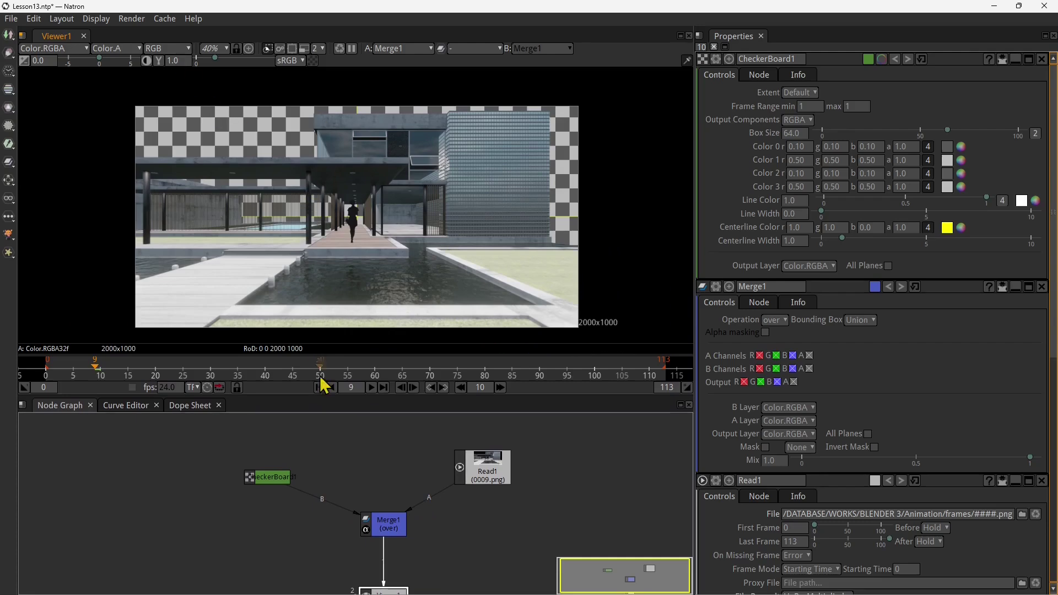
pyautogui.moveTo(98, 375)
pyautogui.mouseDown()
pyautogui.moveTo(70, 371)
pyautogui.moveTo(300, 379)
pyautogui.moveTo(187, 384)
pyautogui.moveTo(220, 386)
pyautogui.moveTo(385, 382)
pyautogui.moveTo(94, 362)
pyautogui.moveTo(221, 365)
pyautogui.moveTo(113, 361)
pyautogui.mouseUp()
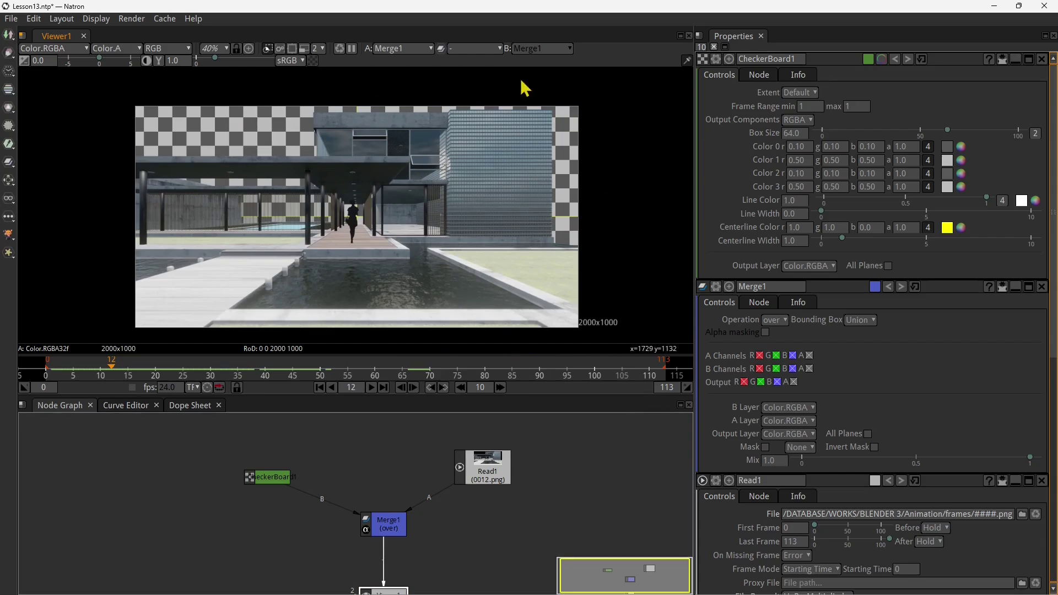
pyautogui.moveTo(283, 477); pyautogui.dragTo(281, 472)
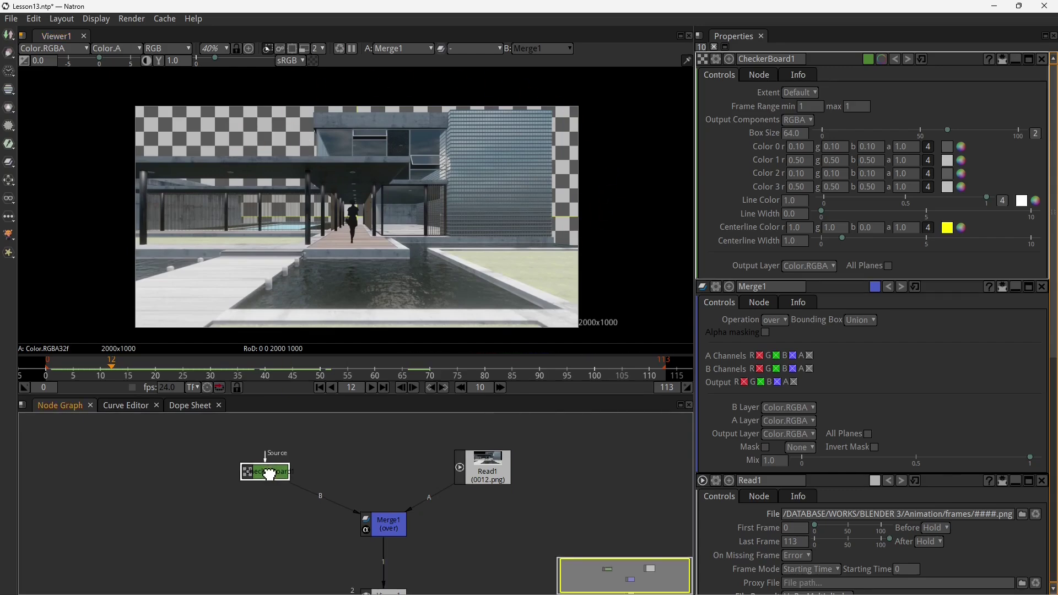
pyautogui.moveTo(390, 528); pyautogui.dragTo(391, 531)
pyautogui.click(492, 476)
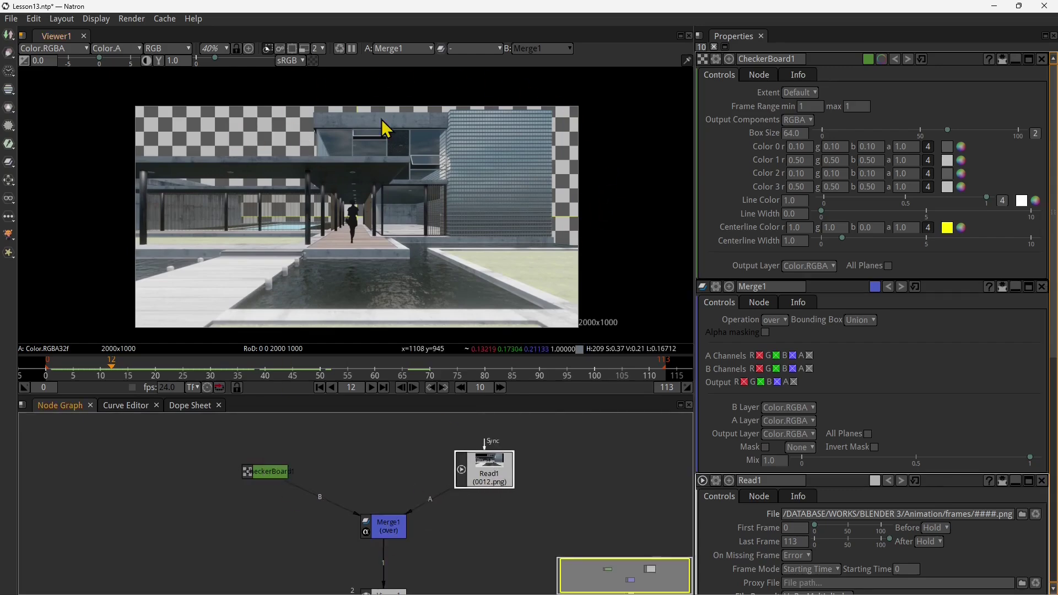
# Find and preview the MOV_2943 waterfall video in the Foto e Video folder.
pyautogui.hotkey('alt', 'Tab')
pyautogui.scroll(-4, 353, 358)
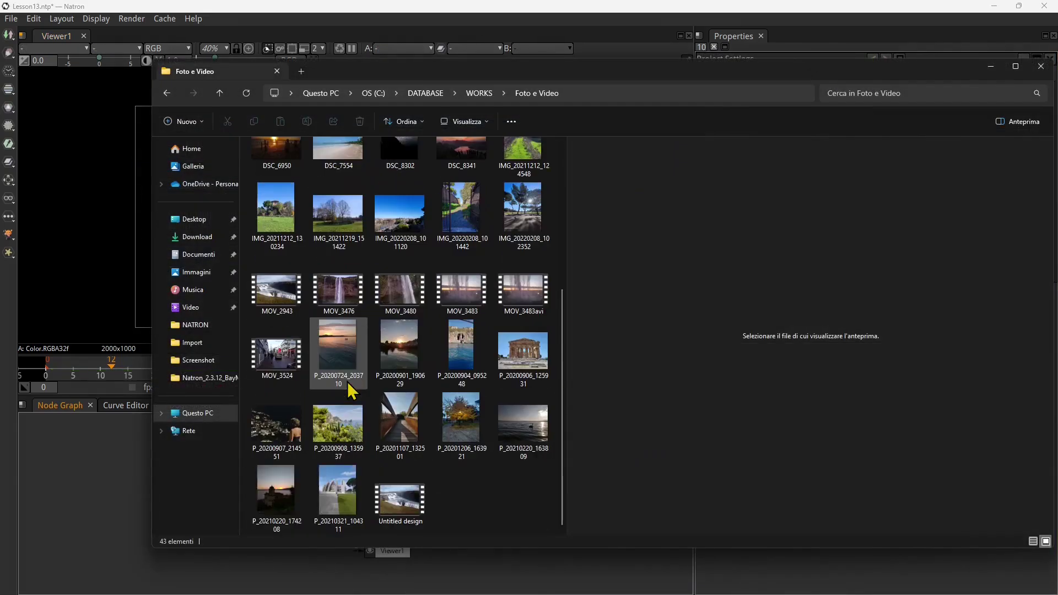
pyautogui.click(279, 296)
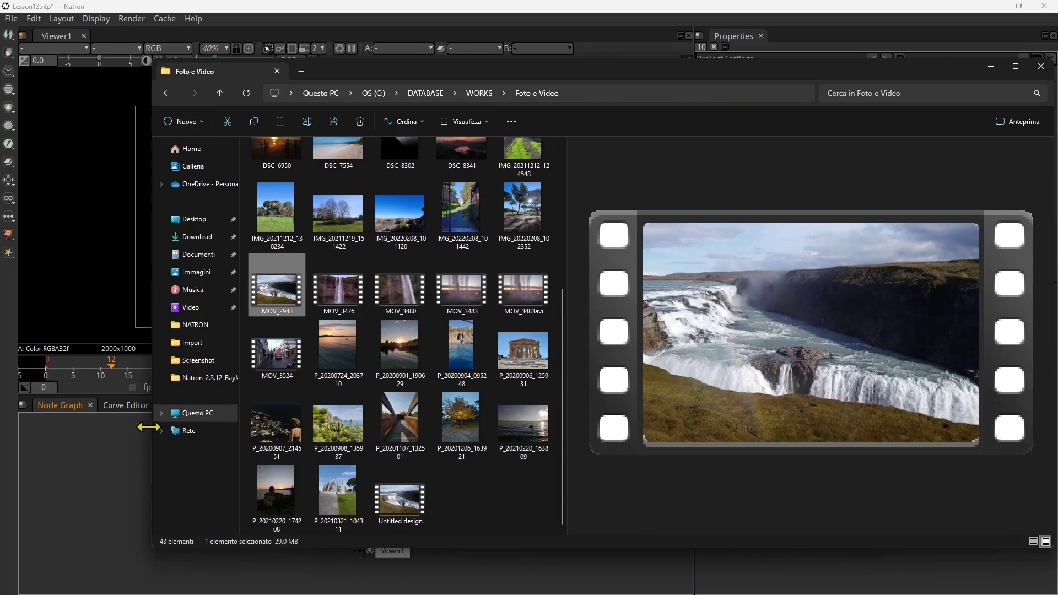
pyautogui.moveTo(149, 428); pyautogui.dragTo(317, 422)
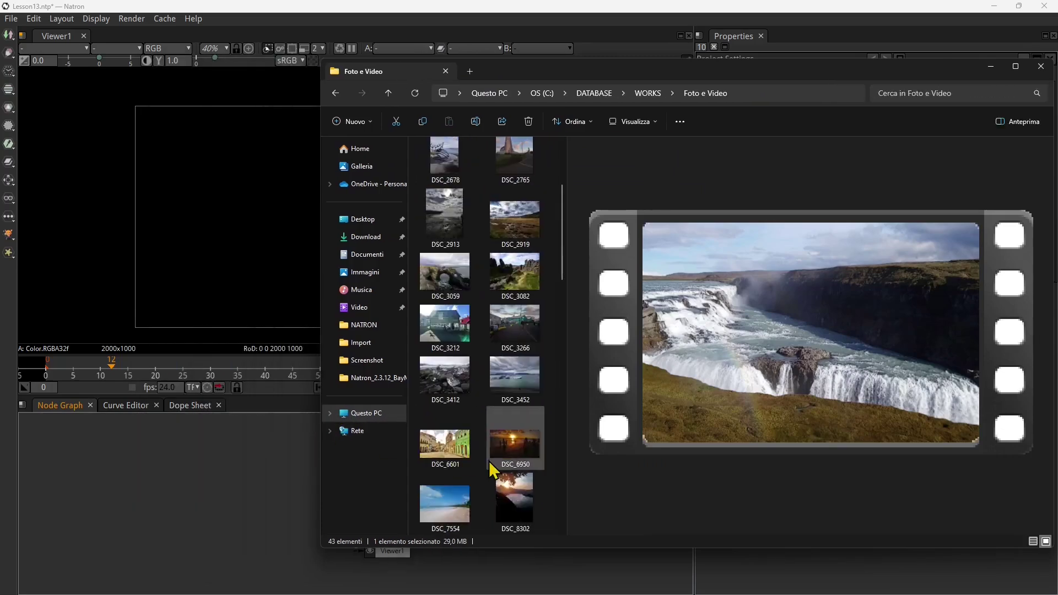
pyautogui.scroll(-12, 498, 468)
pyautogui.scroll(-1, 488, 442)
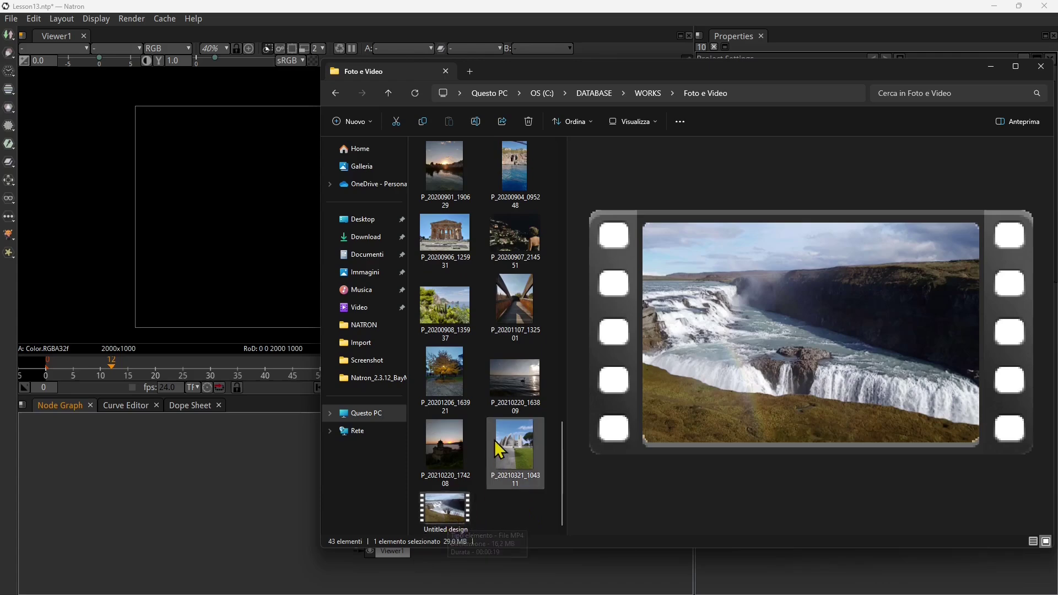
pyautogui.scroll(5, 495, 439)
# Import MOV_2943 into Natron's Node Graph as Read1 and move Viewer1 lower.
pyautogui.moveTo(513, 504); pyautogui.dragTo(281, 456)
pyautogui.click(991, 66)
pyautogui.scroll(-1, 371, 525)
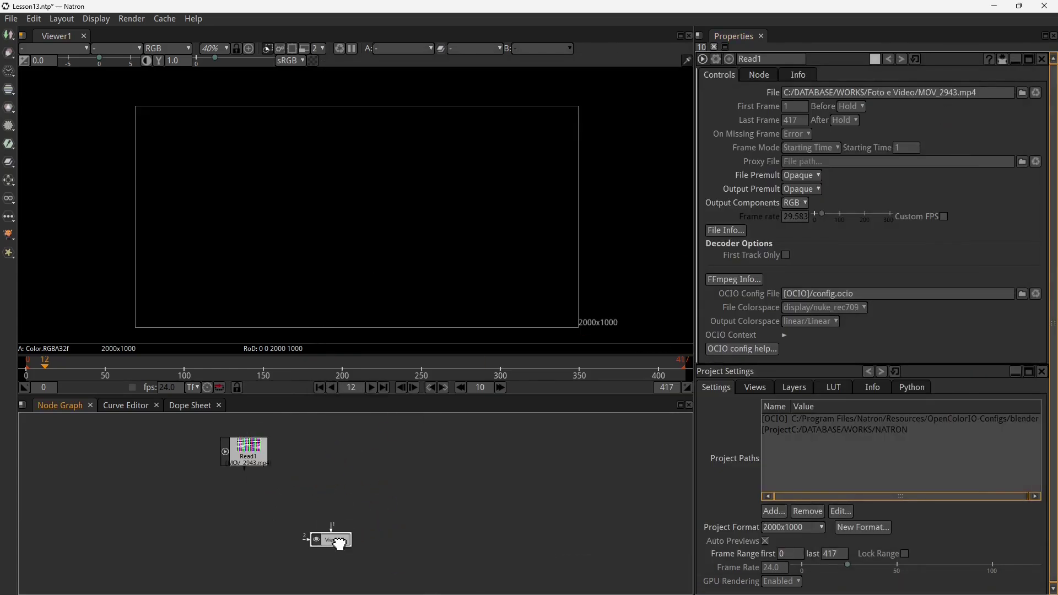
pyautogui.moveTo(331, 541); pyautogui.dragTo(325, 559)
# Add a Merge node, feed the waterfall Read1 into it, and play the clip.
pyautogui.press('m')
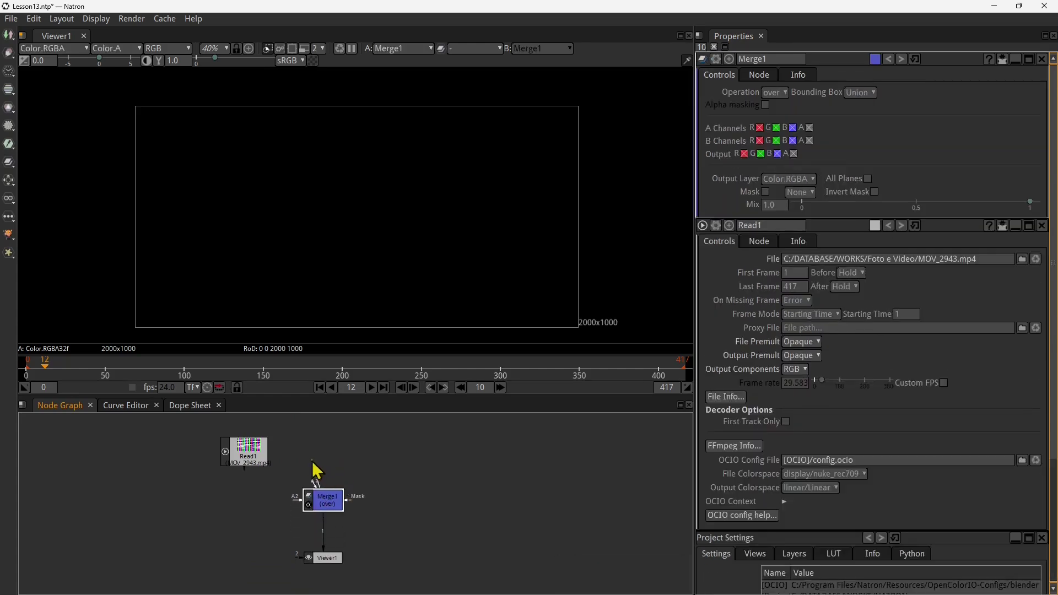
pyautogui.moveTo(317, 470); pyautogui.dragTo(248, 451)
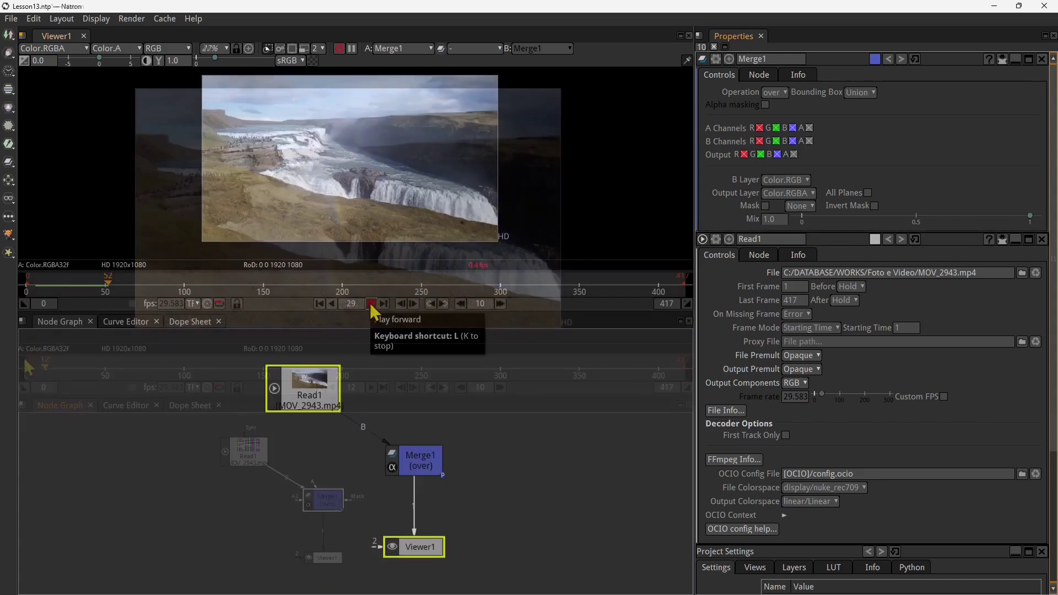
pyautogui.click(371, 304)
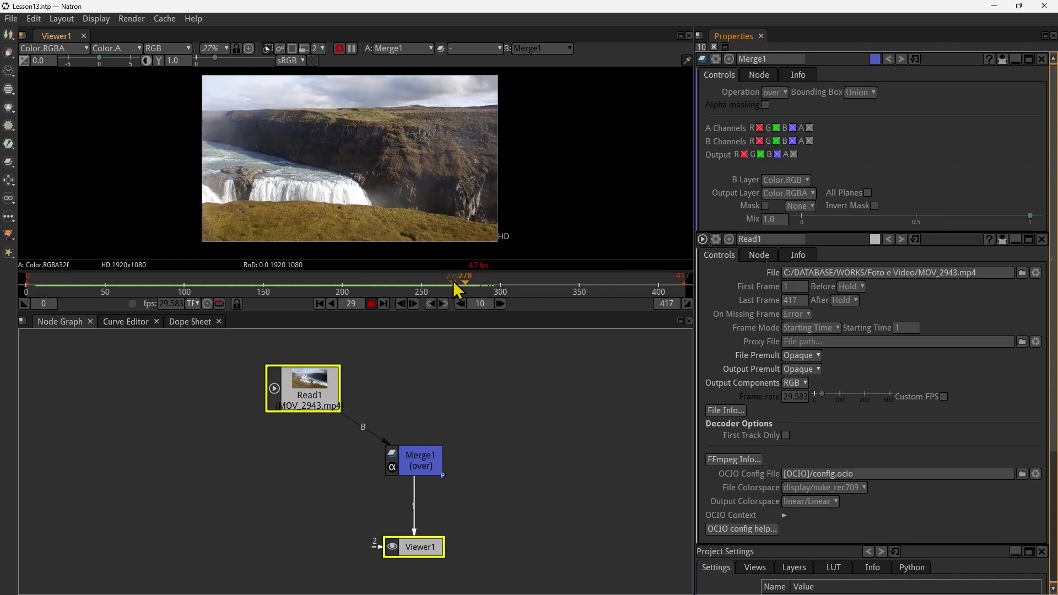
# Scrub the waterfall clip to around frame 351 and back, toggling the maximised viewer.
pyautogui.moveTo(455, 283); pyautogui.dragTo(520, 294)
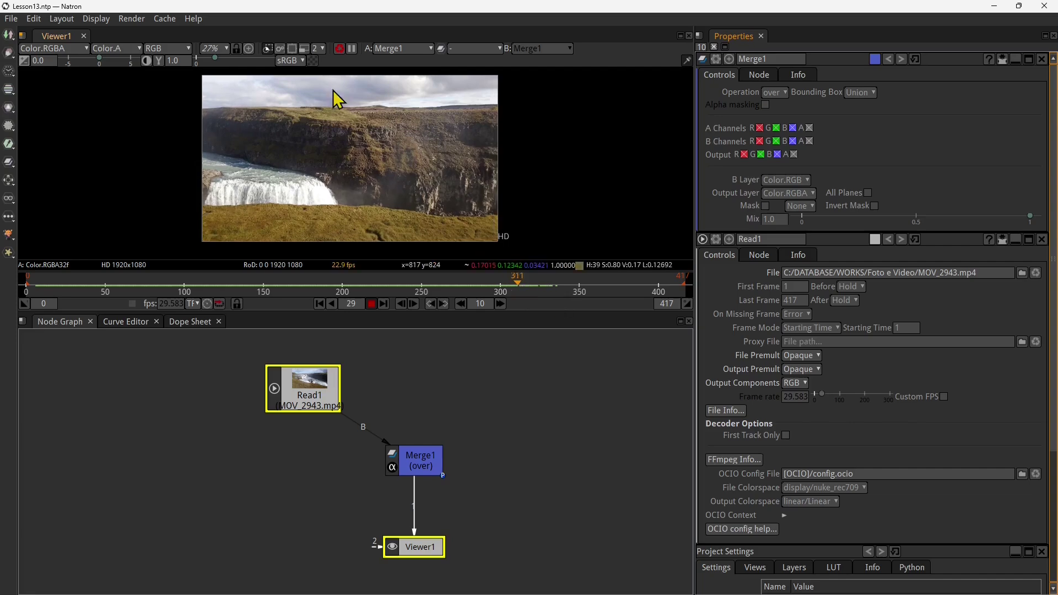
pyautogui.click(579, 287)
pyautogui.press('space')
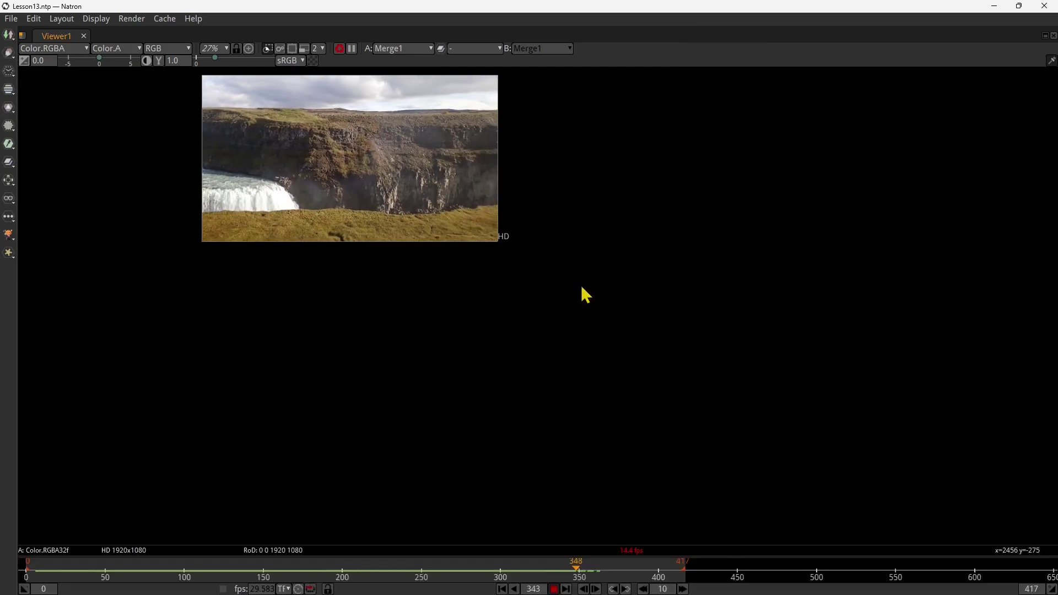
pyautogui.press('space')
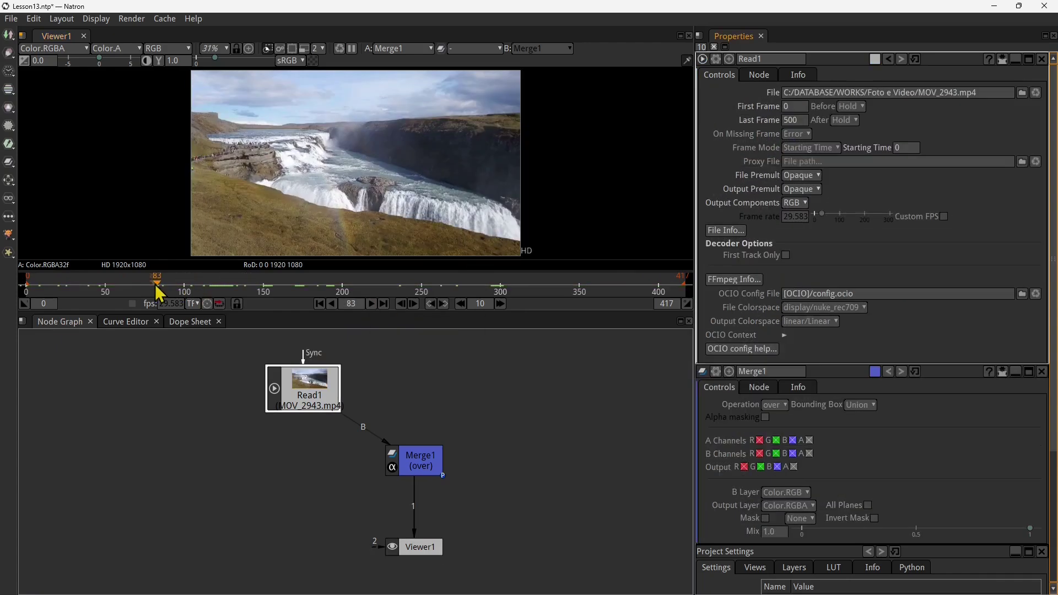
pyautogui.moveTo(158, 292); pyautogui.dragTo(110, 302)
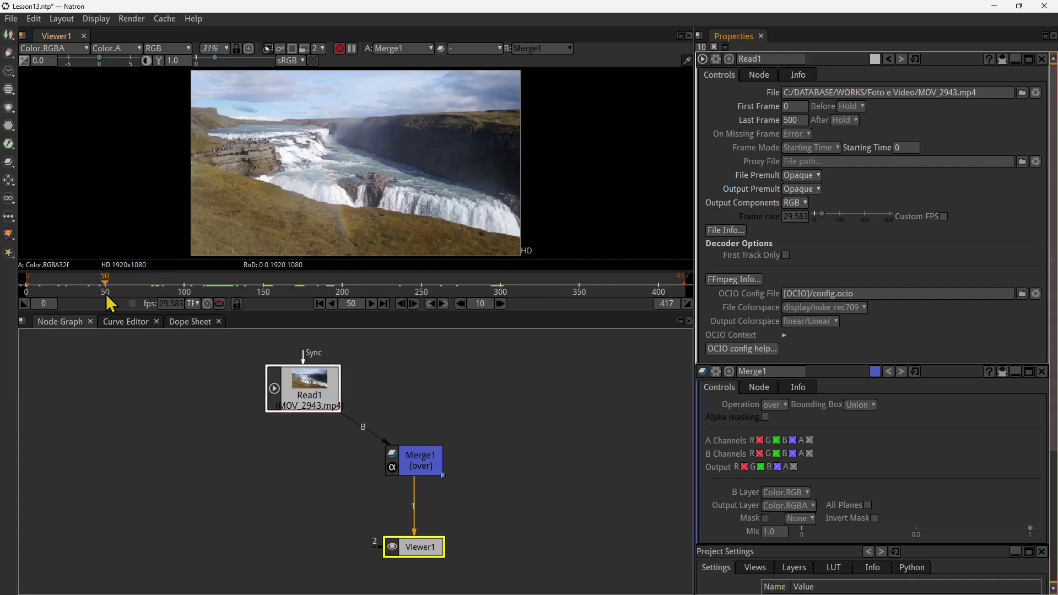
# Set the playback in-point to frame 50 and the out-point to frame 150.
pyautogui.click(24, 303)
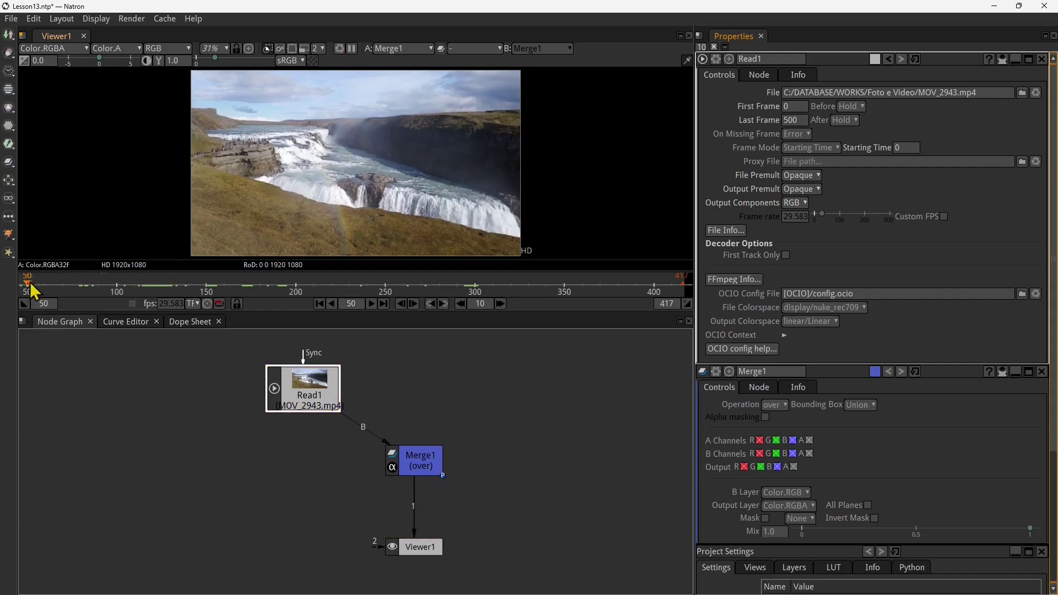
pyautogui.moveTo(31, 284); pyautogui.dragTo(213, 285)
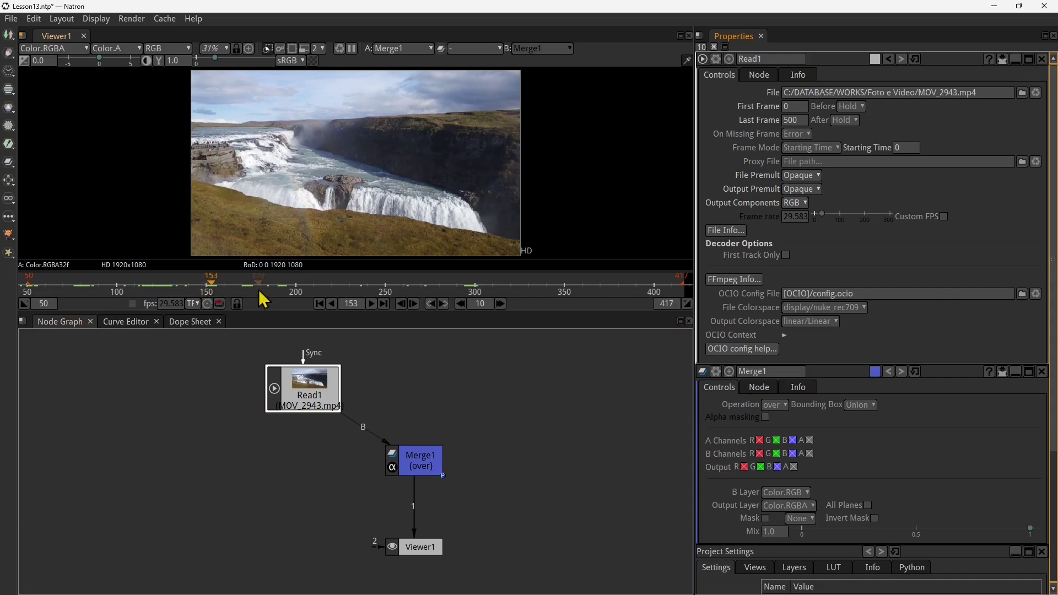
pyautogui.moveTo(211, 286); pyautogui.dragTo(207, 286)
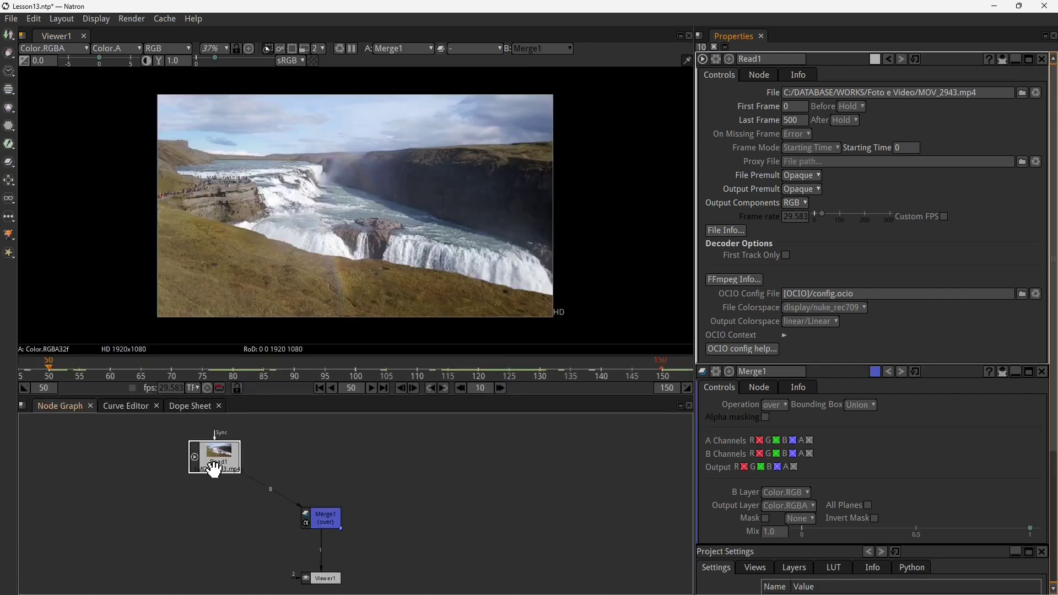
# Insert a Roto node between Read1 and Merge1 and choose the Bezier tool.
pyautogui.press('o')
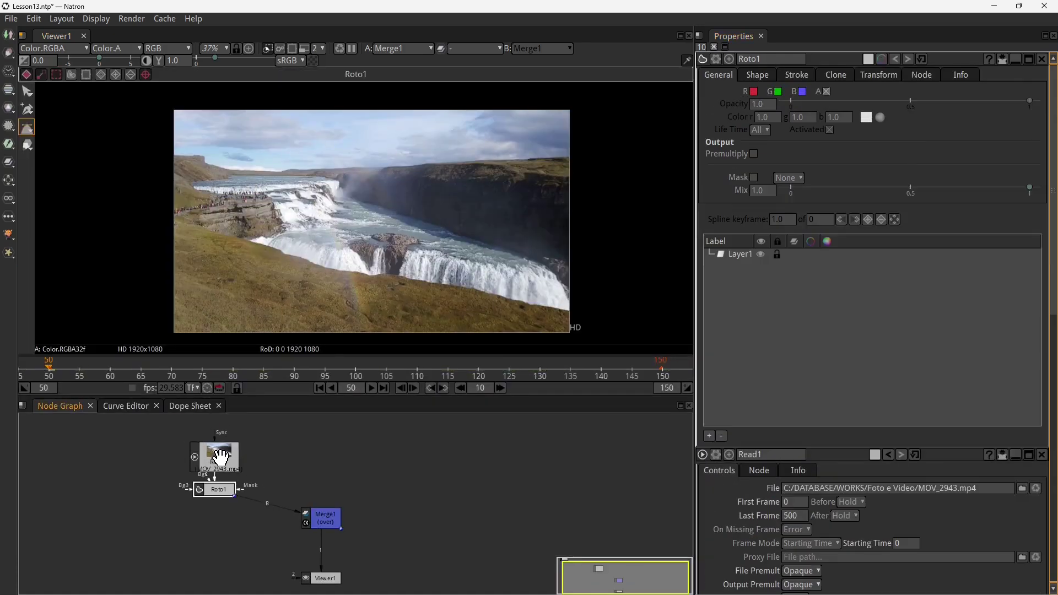
pyautogui.moveTo(210, 488); pyautogui.dragTo(242, 491)
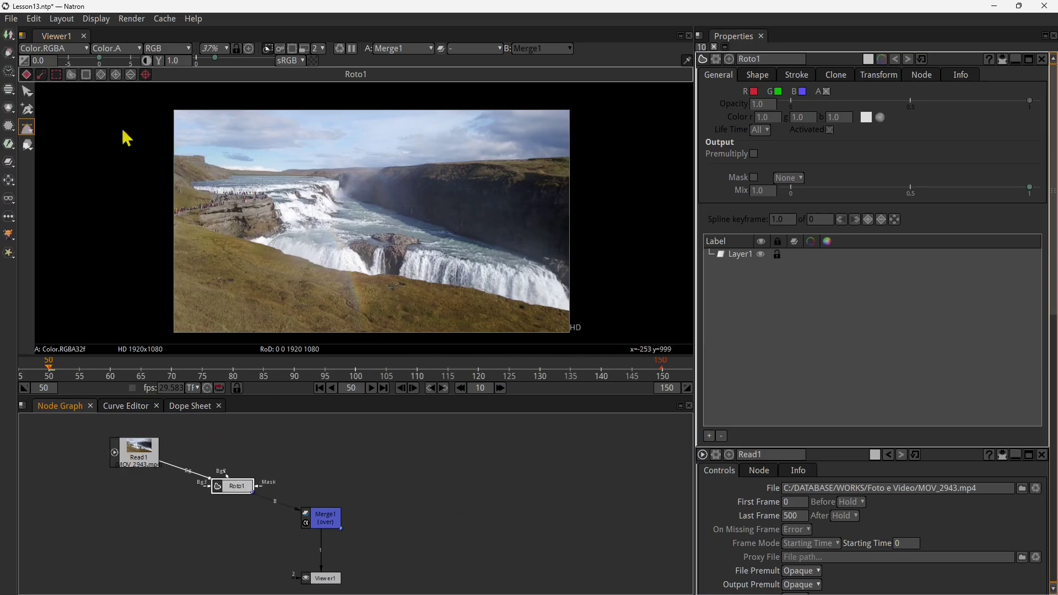
pyautogui.click(28, 129)
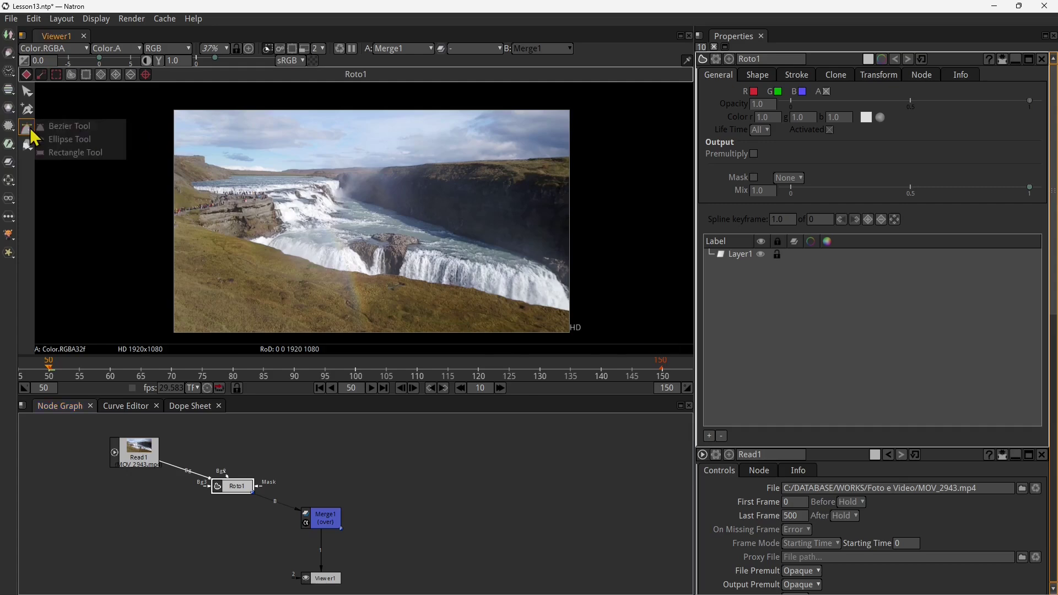
pyautogui.click(66, 128)
# Zoom in and place the first Bezier point at the cliff's left end.
pyautogui.scroll(6, 182, 146)
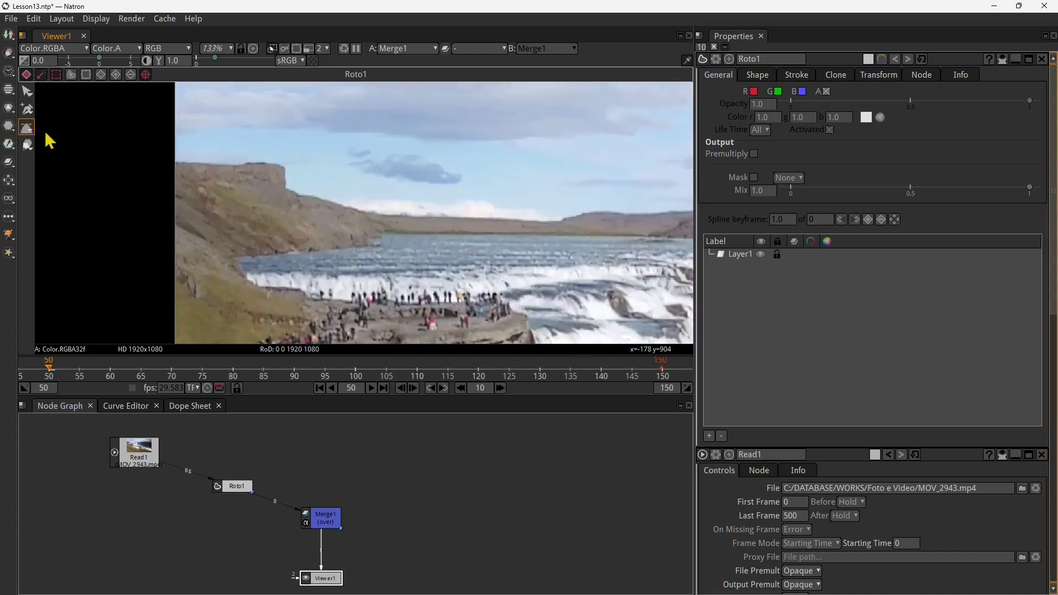
pyautogui.click(28, 145)
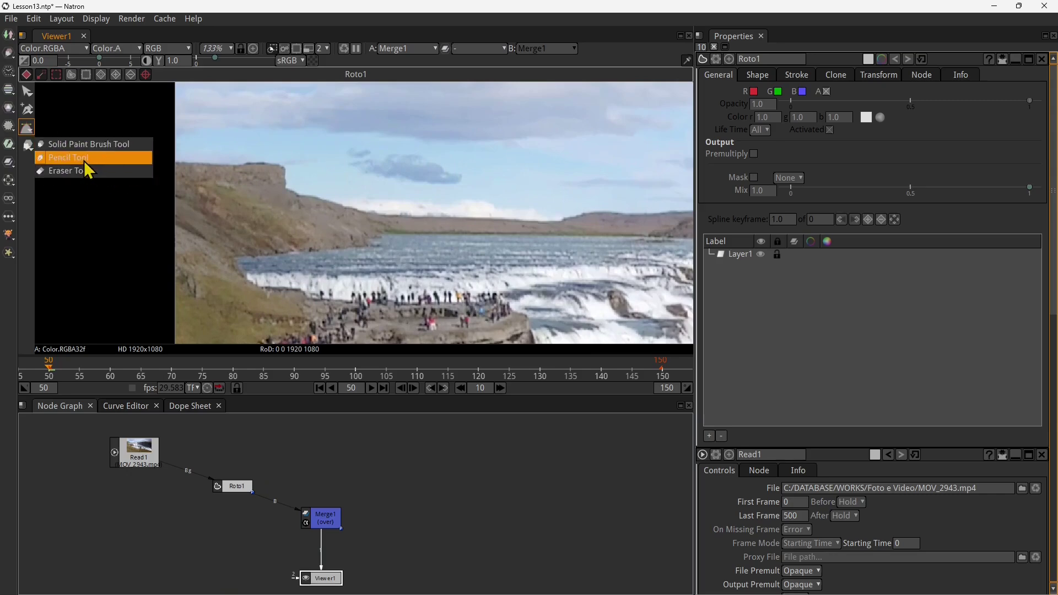
pyautogui.click(35, 136)
pyautogui.moveTo(165, 161); pyautogui.dragTo(194, 161)
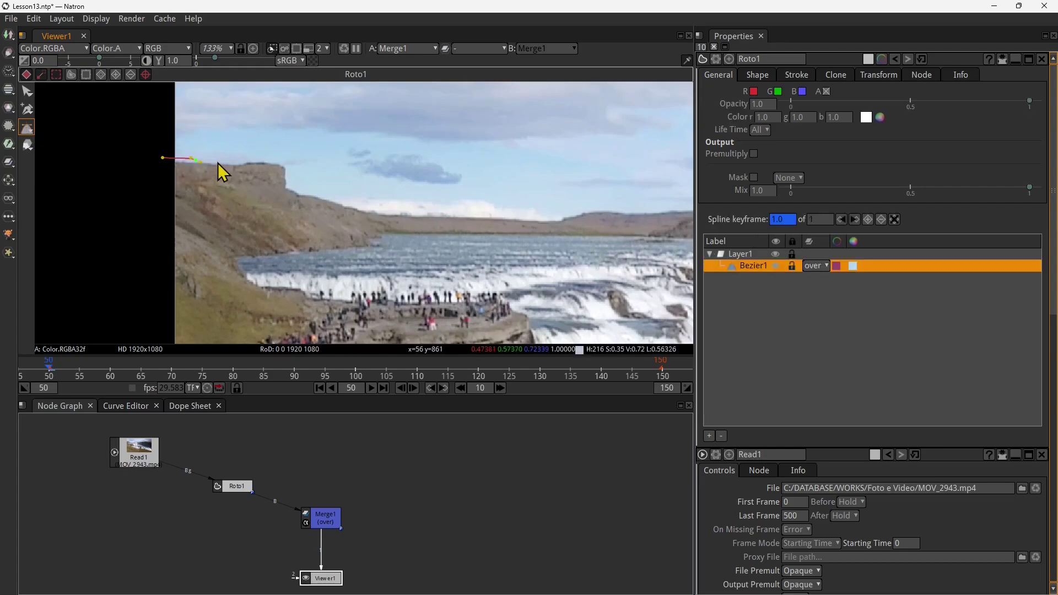
# Trace Bezier points down the cliff edge and along the far shoreline and horizon.
pyautogui.click(281, 164)
pyautogui.click(291, 191)
pyautogui.click(319, 199)
pyautogui.click(338, 205)
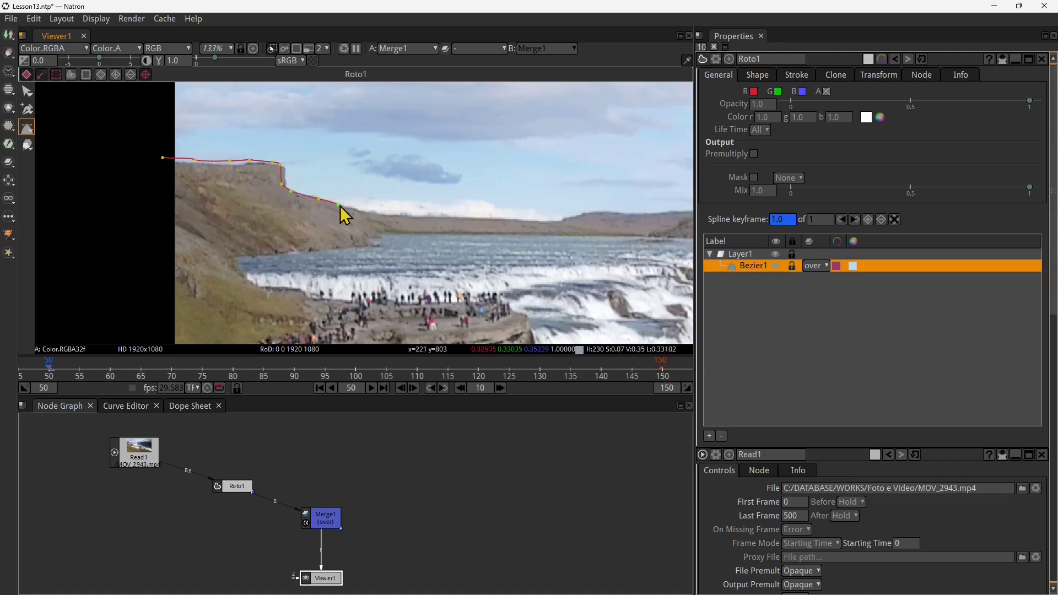
pyautogui.click(372, 211)
pyautogui.click(411, 215)
pyautogui.click(459, 215)
pyautogui.click(504, 222)
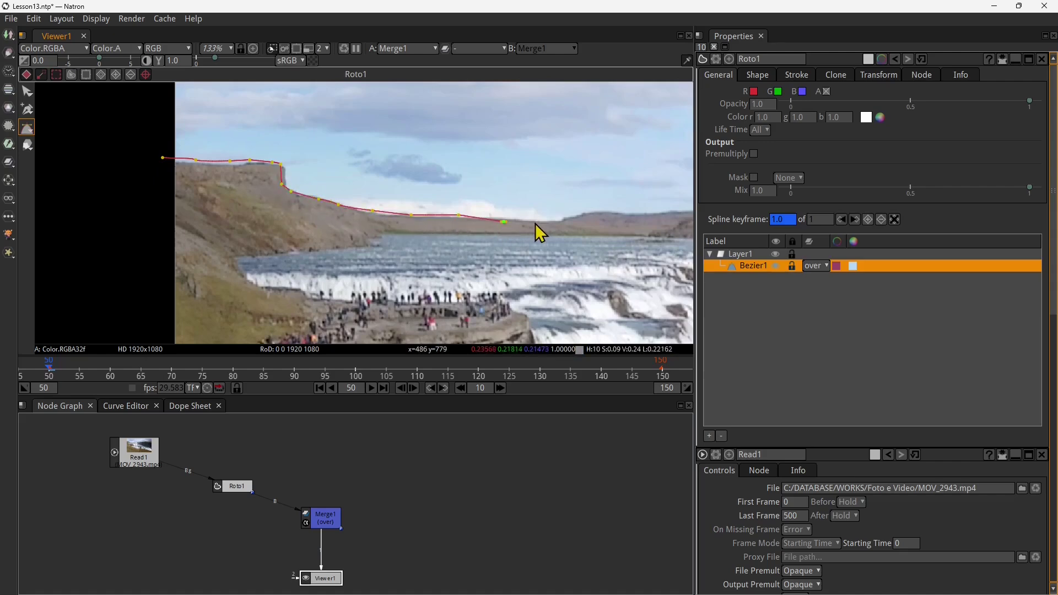
pyautogui.click(538, 222)
pyautogui.click(560, 219)
pyautogui.click(584, 212)
# Continue the points along the cliff top and right horizon to the image's right edge.
pyautogui.moveTo(616, 254); pyautogui.dragTo(281, 253)
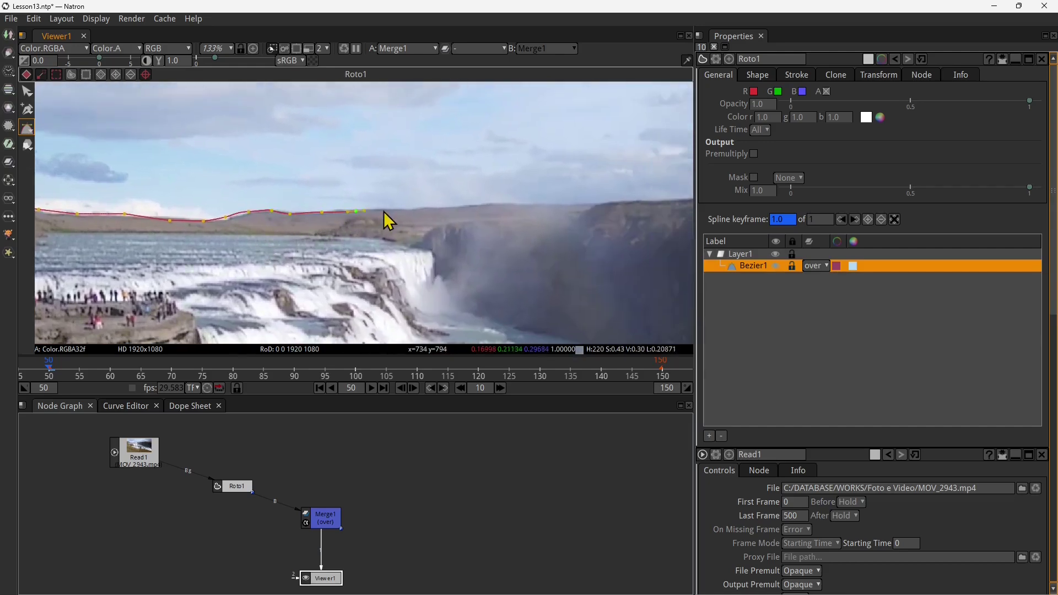
pyautogui.moveTo(432, 213); pyautogui.dragTo(257, 217)
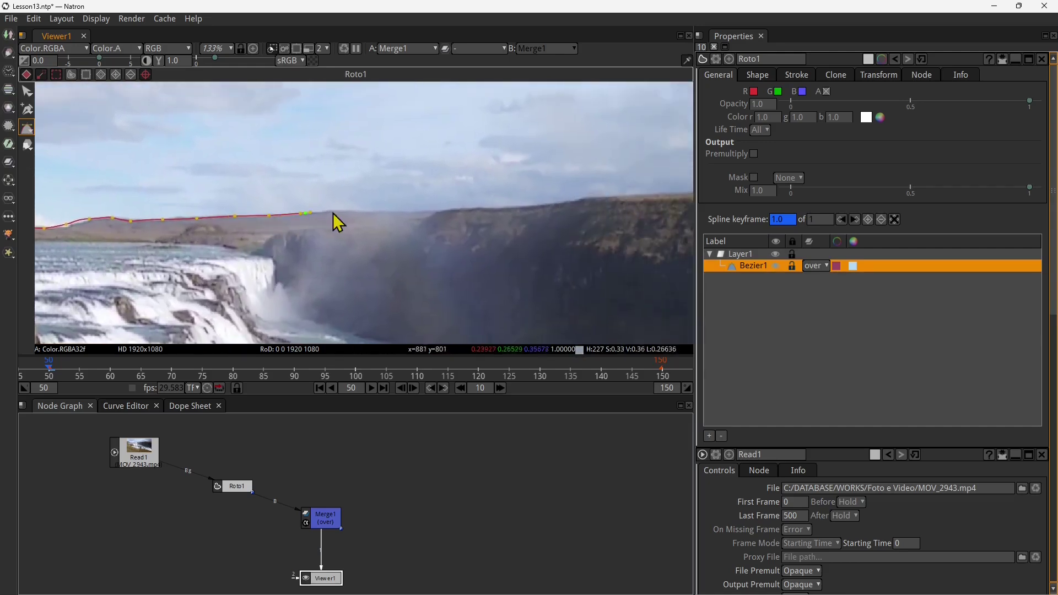
pyautogui.moveTo(494, 231); pyautogui.dragTo(267, 219)
pyautogui.click(267, 219)
pyautogui.click(303, 216)
pyautogui.click(345, 214)
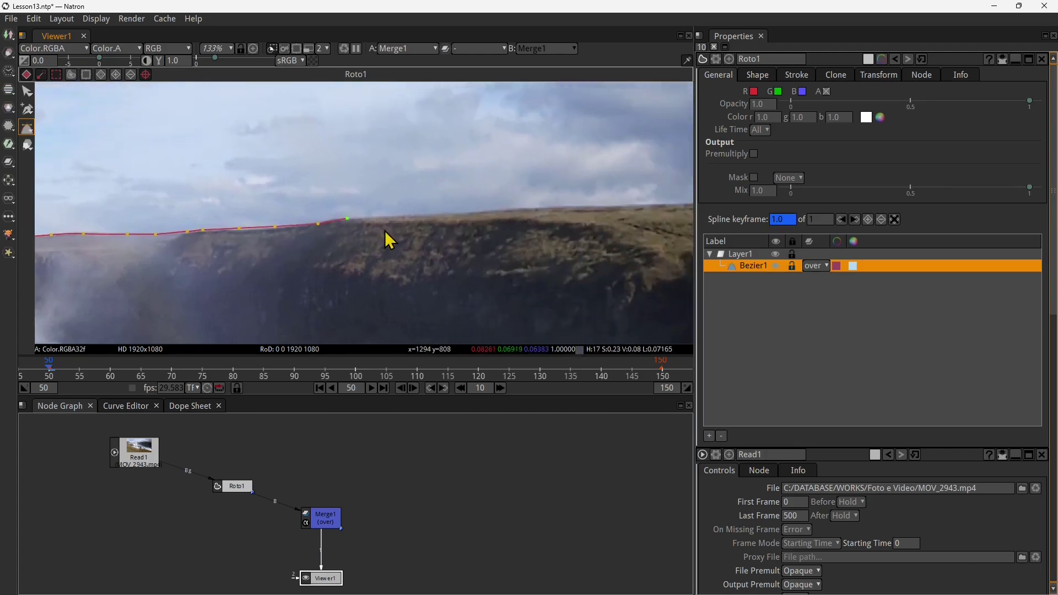
pyautogui.moveTo(386, 236); pyautogui.dragTo(239, 217)
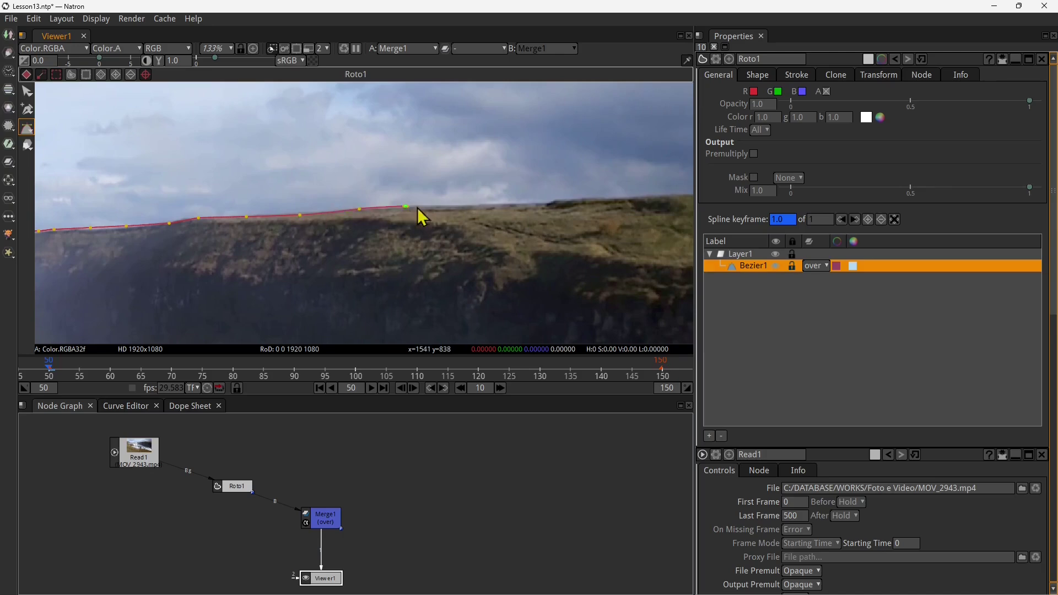
pyautogui.moveTo(418, 208); pyautogui.dragTo(289, 221)
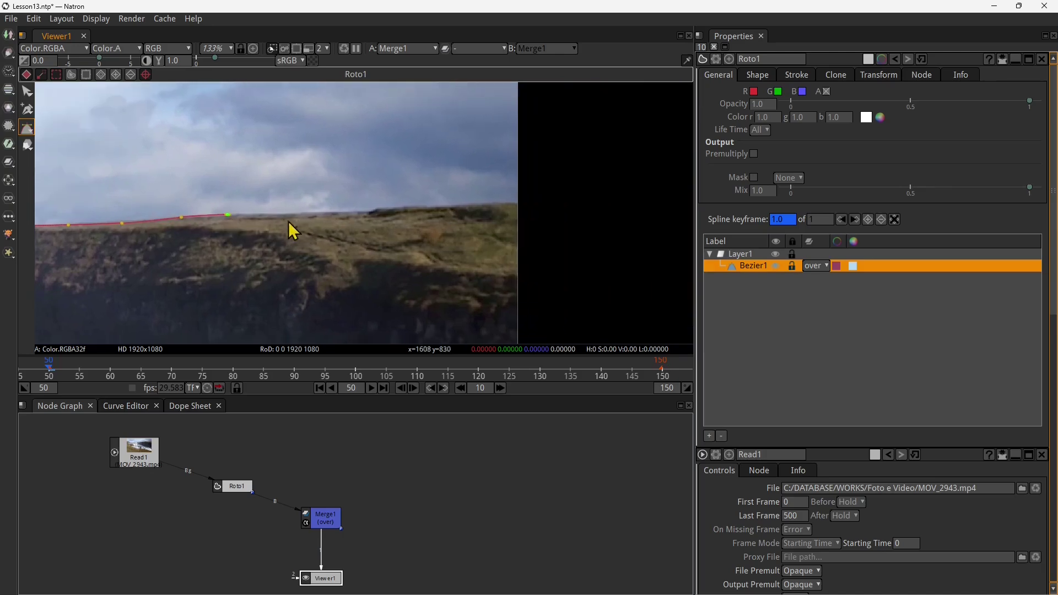
pyautogui.click(431, 205)
pyautogui.click(457, 204)
pyautogui.click(482, 203)
pyautogui.click(510, 202)
pyautogui.click(527, 201)
# Place points above the frame from right to left and close the shape at its first point.
pyautogui.scroll(-5, 590, 247)
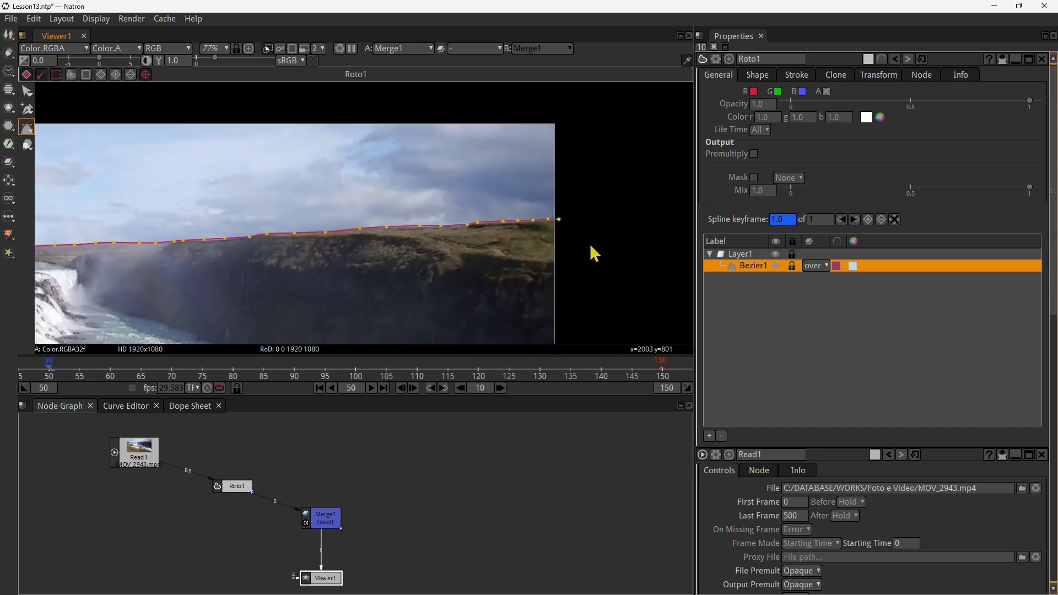
pyautogui.scroll(-7, 539, 253)
pyautogui.scroll(2, 144, 205)
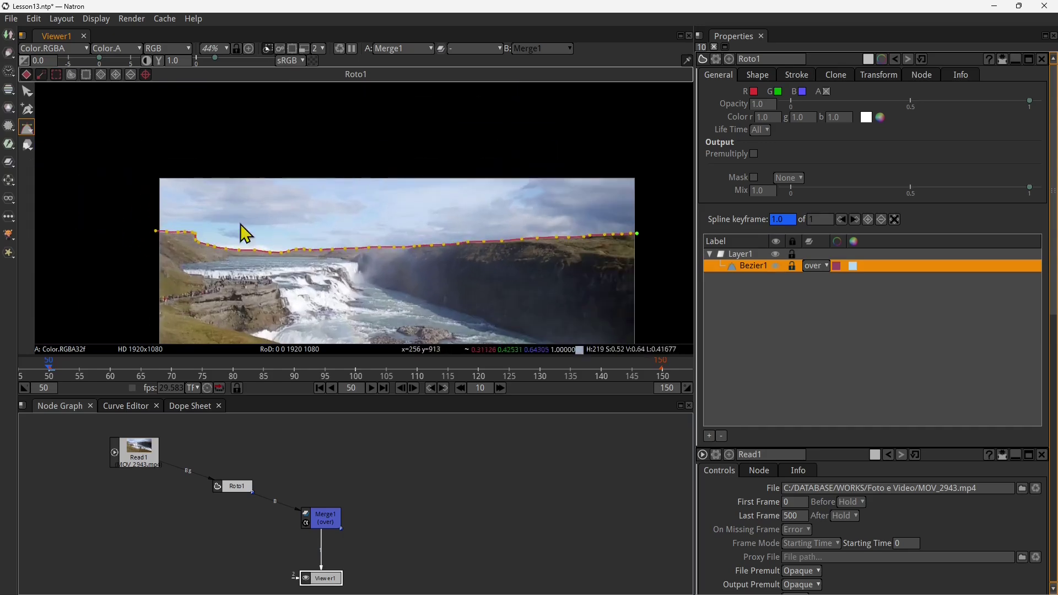
pyautogui.click(588, 154)
pyautogui.click(386, 146)
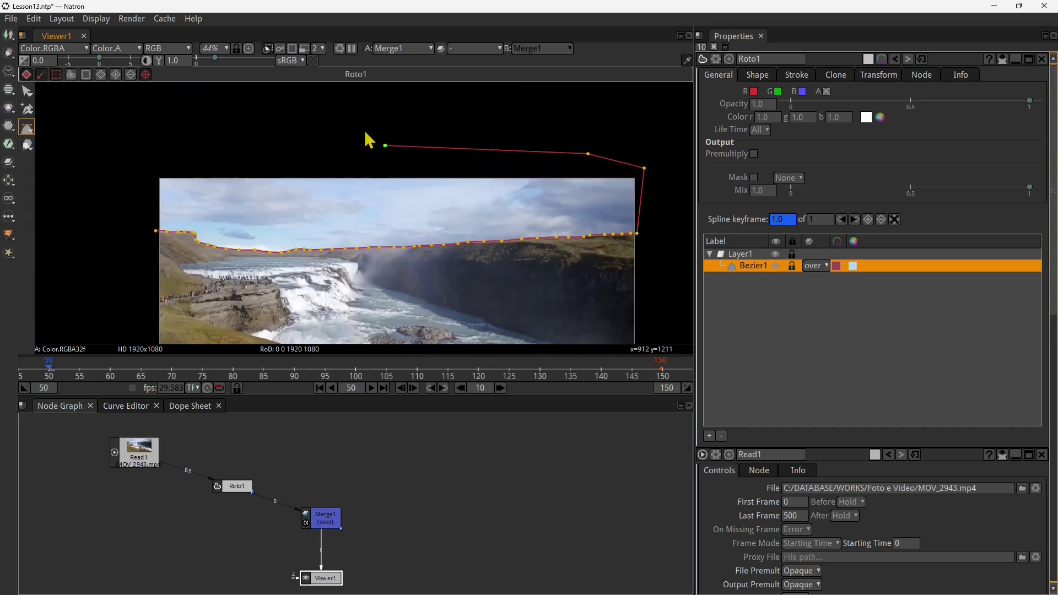
pyautogui.click(236, 150)
pyautogui.click(146, 155)
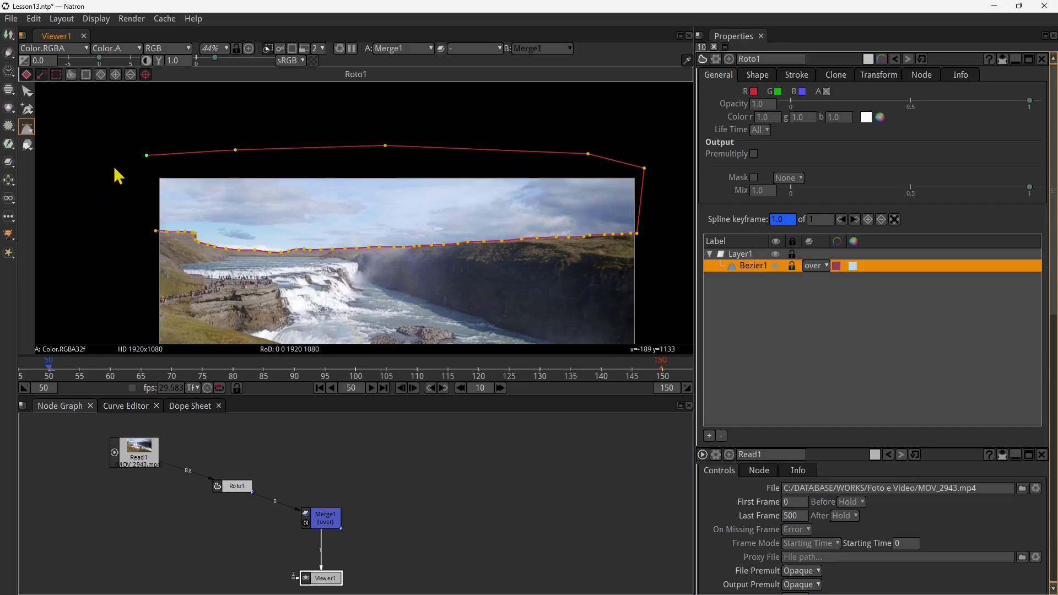
pyautogui.click(153, 230)
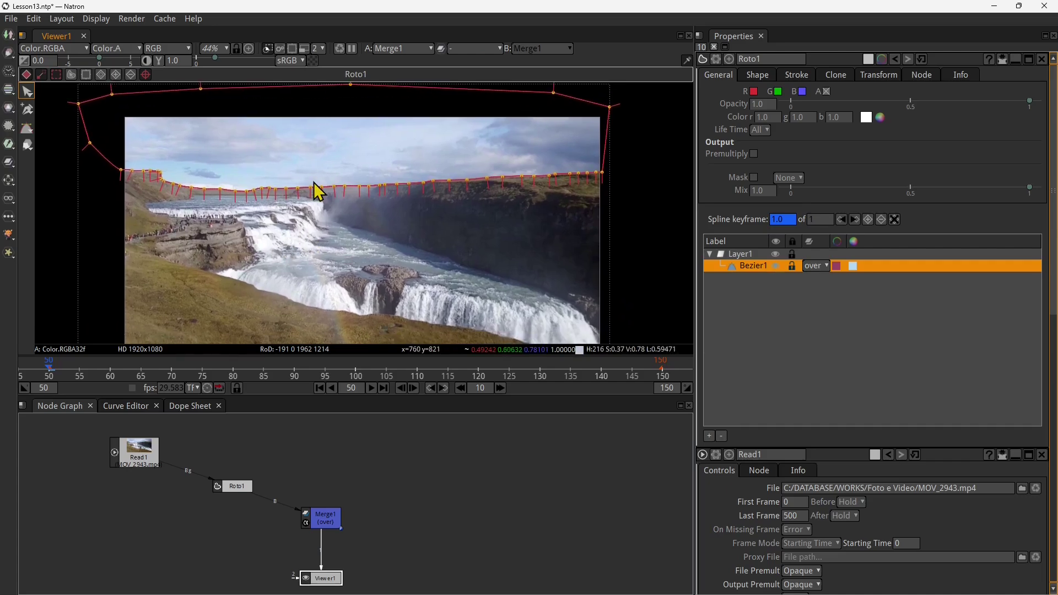
# Preview Roto1's output with Premultiply on, then switch Premultiply back off.
pyautogui.click(754, 154)
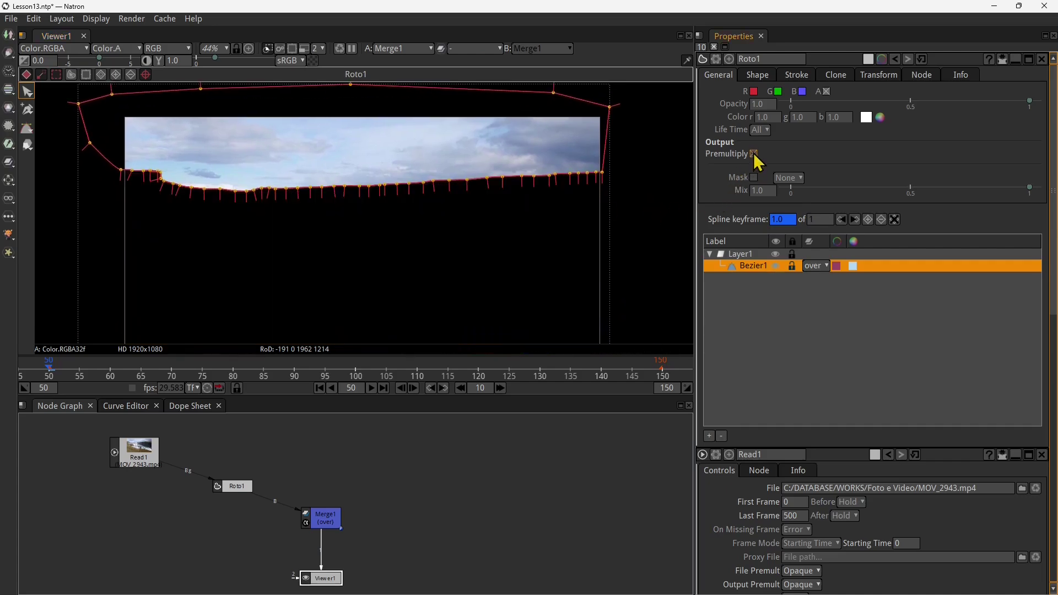
pyautogui.scroll(-2, 368, 92)
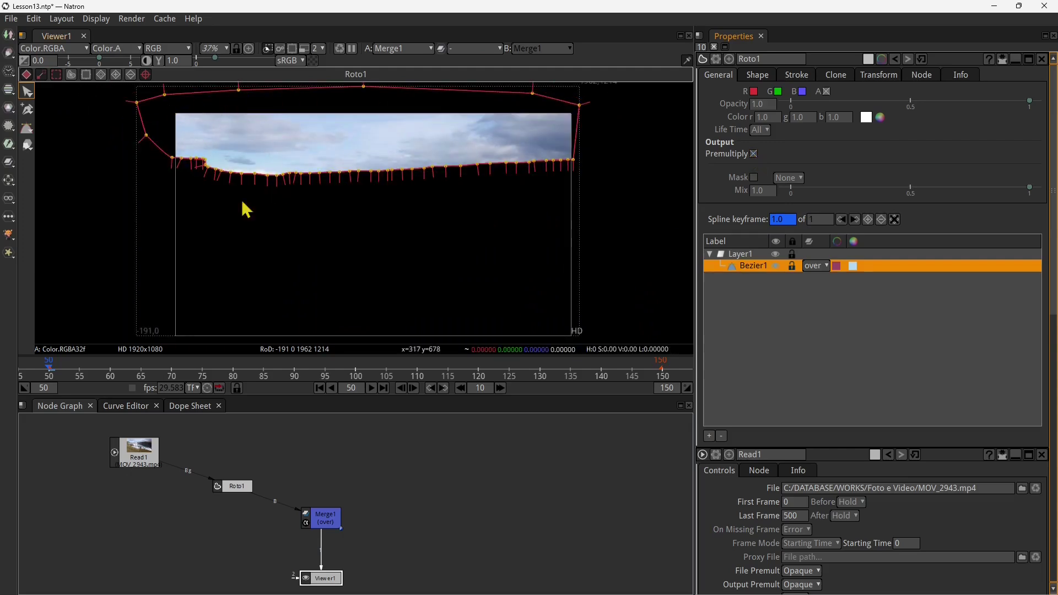
pyautogui.moveTo(280, 264); pyautogui.dragTo(343, 226)
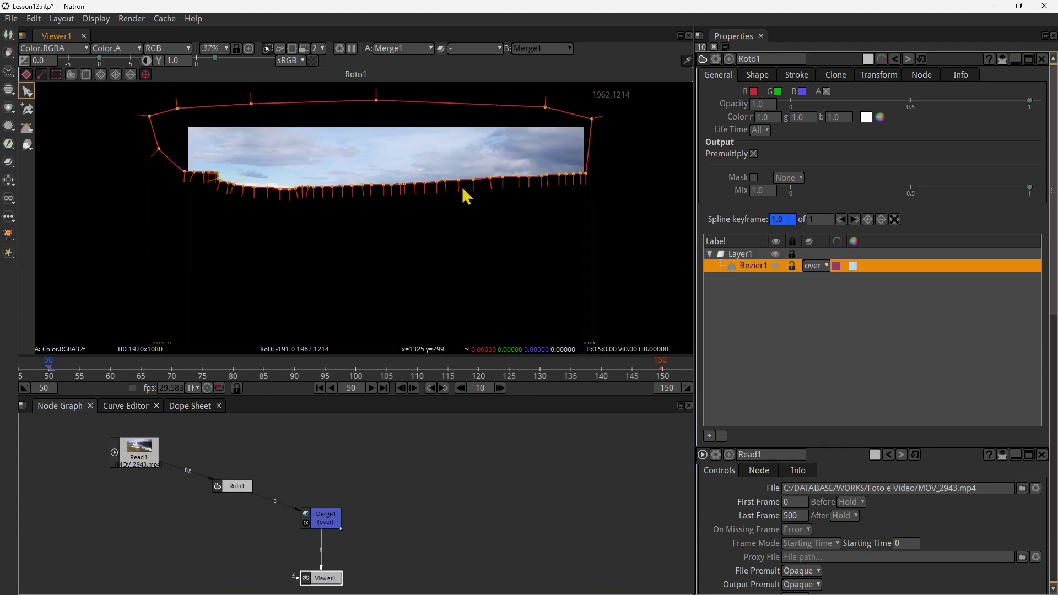
pyautogui.click(754, 154)
# Move Read1 and Roto1 further left in the Node Graph.
pyautogui.moveTo(263, 495); pyautogui.dragTo(296, 462)
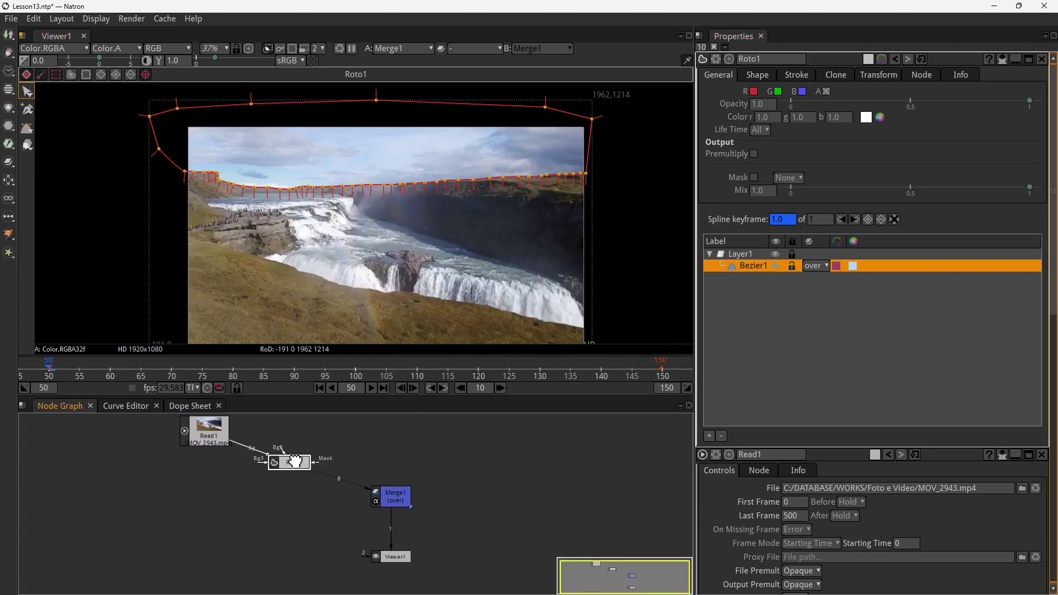
pyautogui.moveTo(203, 437); pyautogui.dragTo(141, 428)
pyautogui.moveTo(291, 464); pyautogui.dragTo(249, 462)
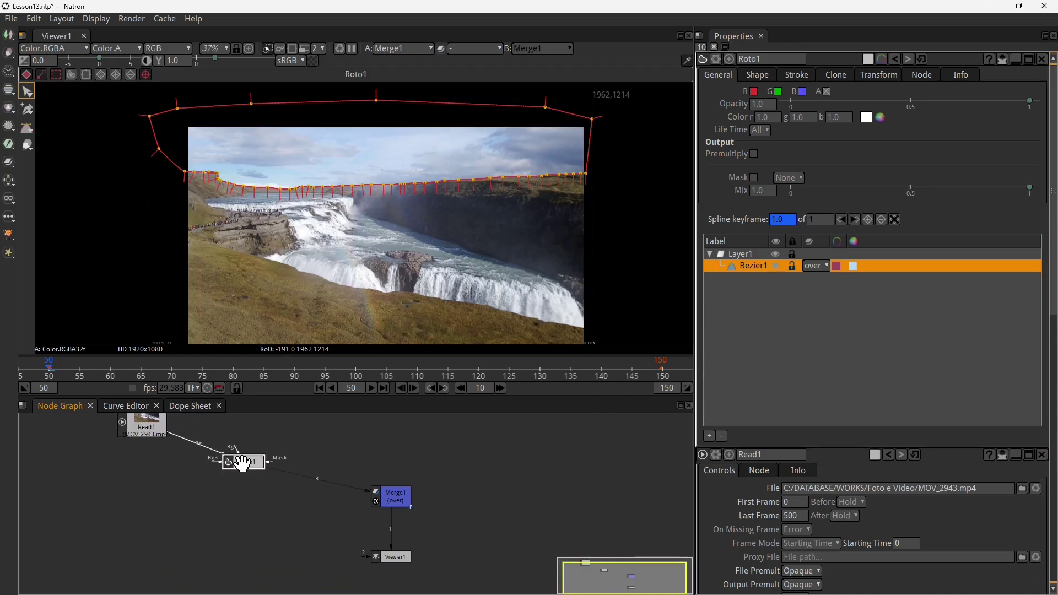
# Add a Premult node via the 'premu' search, wire it between Roto1 and Merge1, and tidy the nodes.
pyautogui.press('Tab')
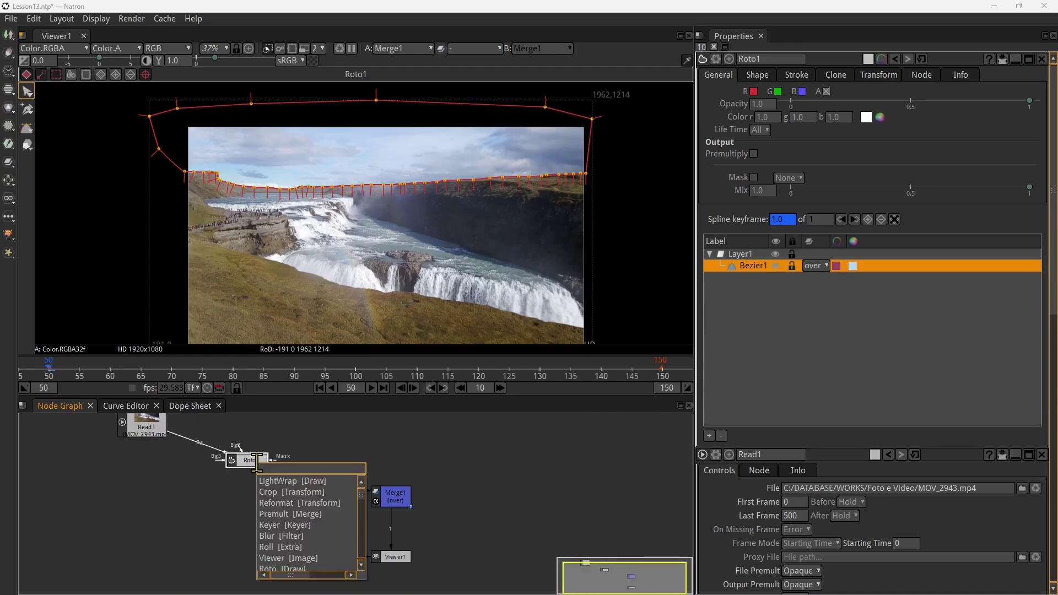
pyautogui.write('premul')
pyautogui.click(281, 482)
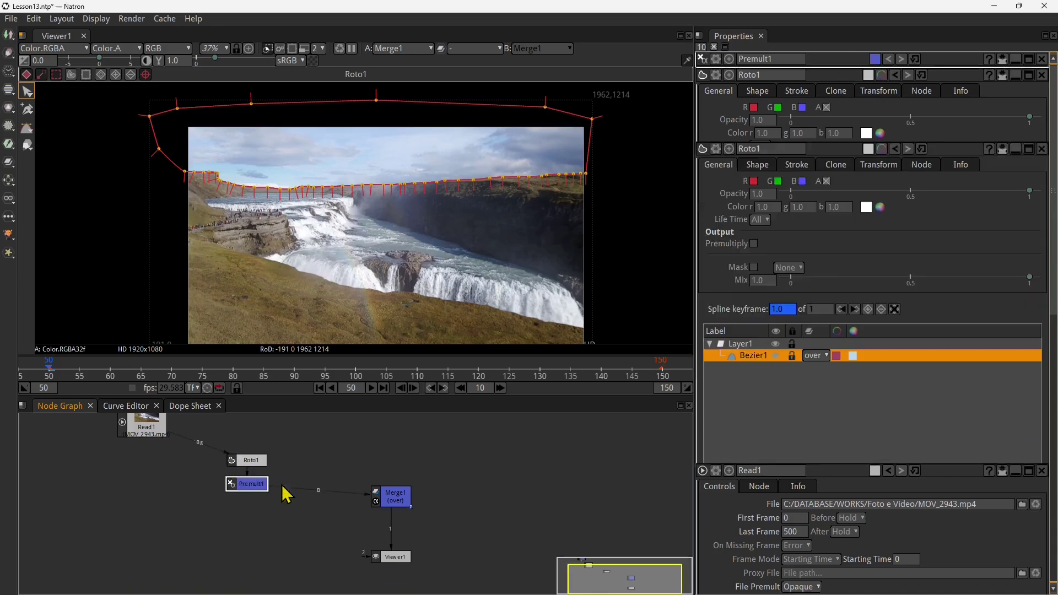
pyautogui.moveTo(249, 485); pyautogui.dragTo(319, 471)
pyautogui.moveTo(254, 459); pyautogui.dragTo(245, 447)
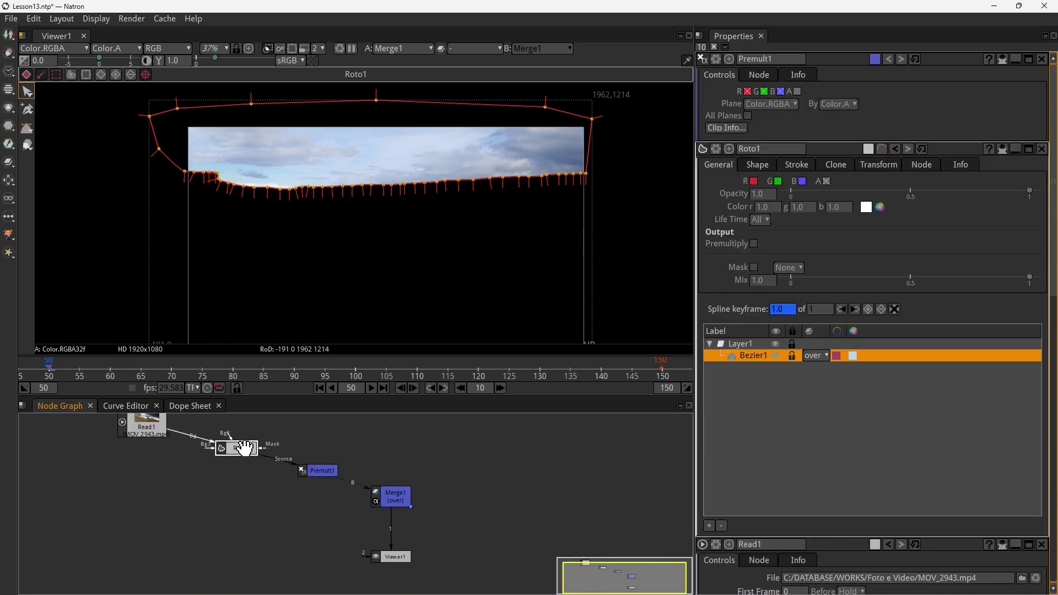
pyautogui.moveTo(303, 472); pyautogui.dragTo(297, 477)
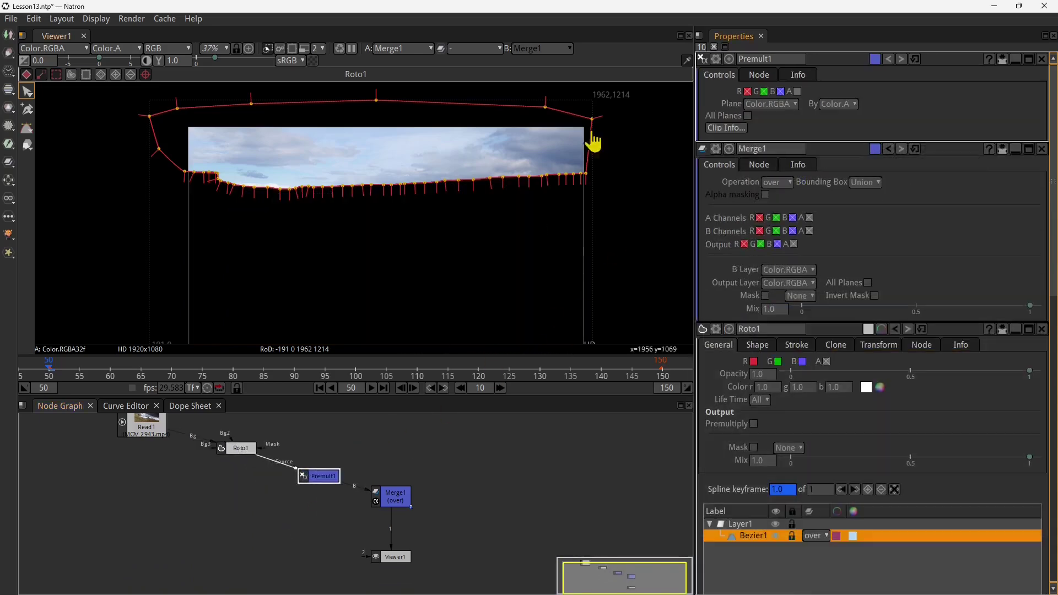
pyautogui.scroll(-2, 591, 142)
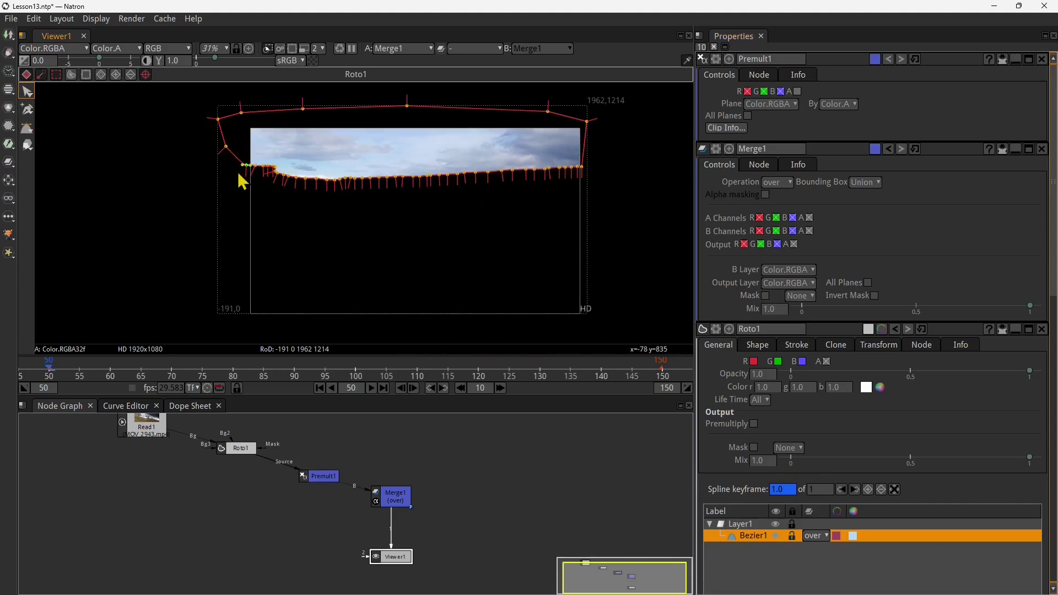
# Drag the Bezier's six upper points below the frame so the mask wraps the landscape.
pyautogui.scroll(10, 242, 179)
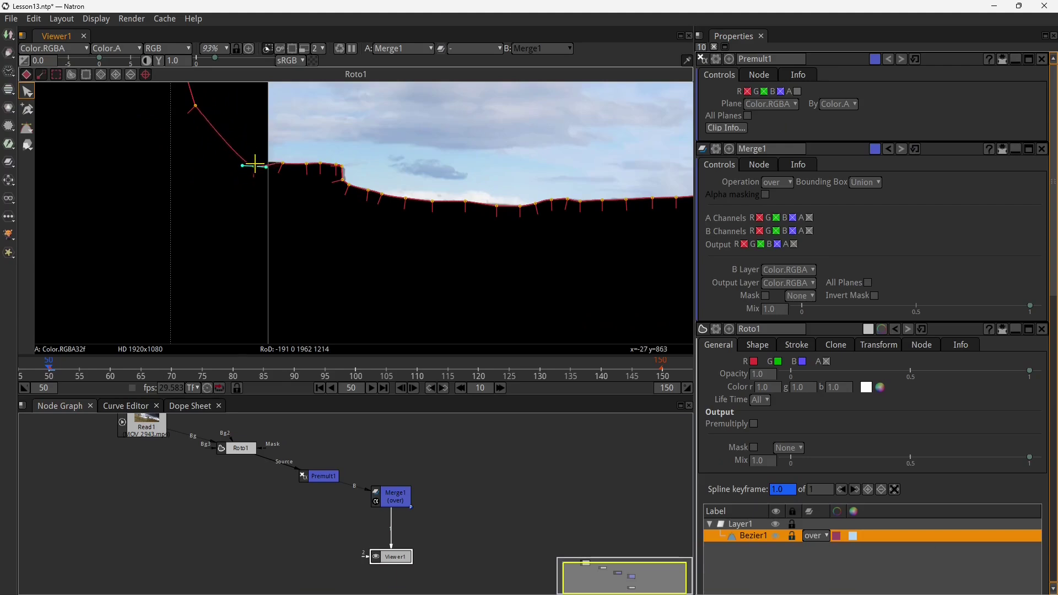
pyautogui.scroll(-8, 251, 162)
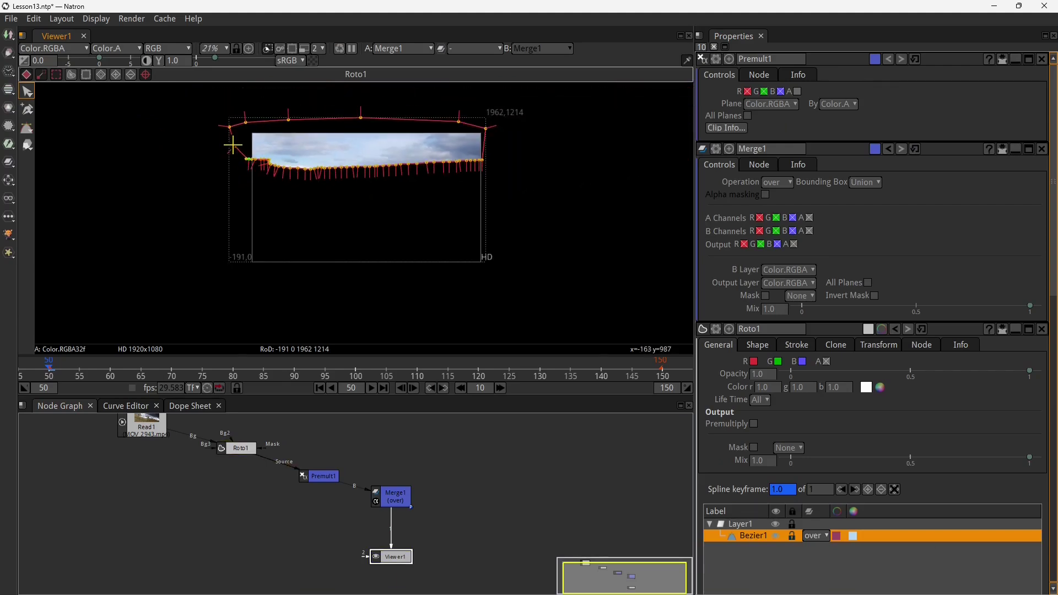
pyautogui.moveTo(233, 145); pyautogui.dragTo(221, 271)
pyautogui.moveTo(486, 127); pyautogui.dragTo(503, 282)
pyautogui.moveTo(457, 119); pyautogui.dragTo(477, 301)
pyautogui.moveTo(360, 118); pyautogui.dragTo(353, 293)
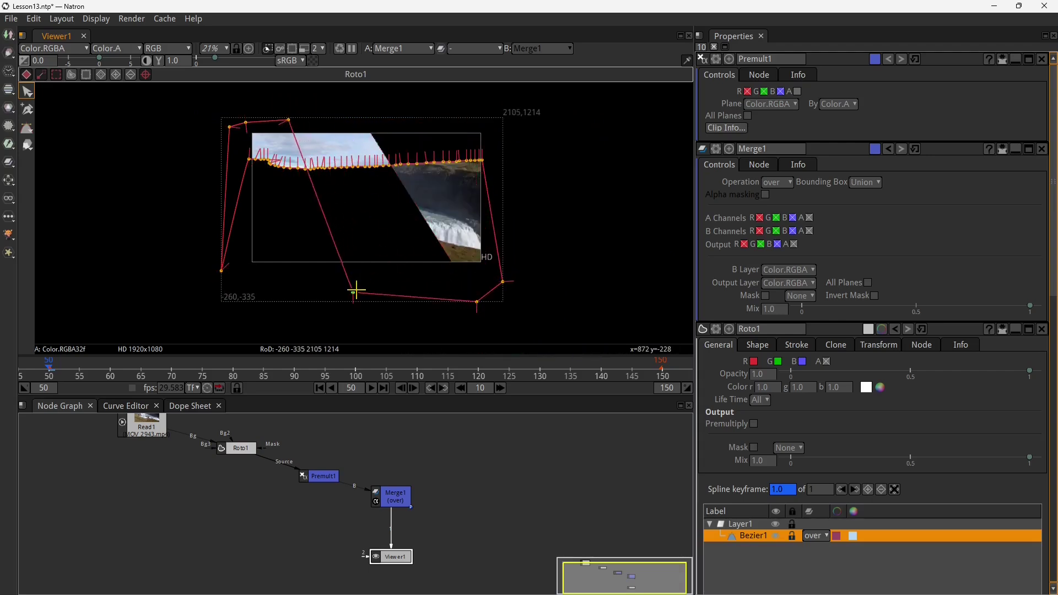
pyautogui.moveTo(286, 119); pyautogui.dragTo(284, 291)
pyautogui.moveTo(244, 121); pyautogui.dragTo(245, 289)
pyautogui.click(231, 138)
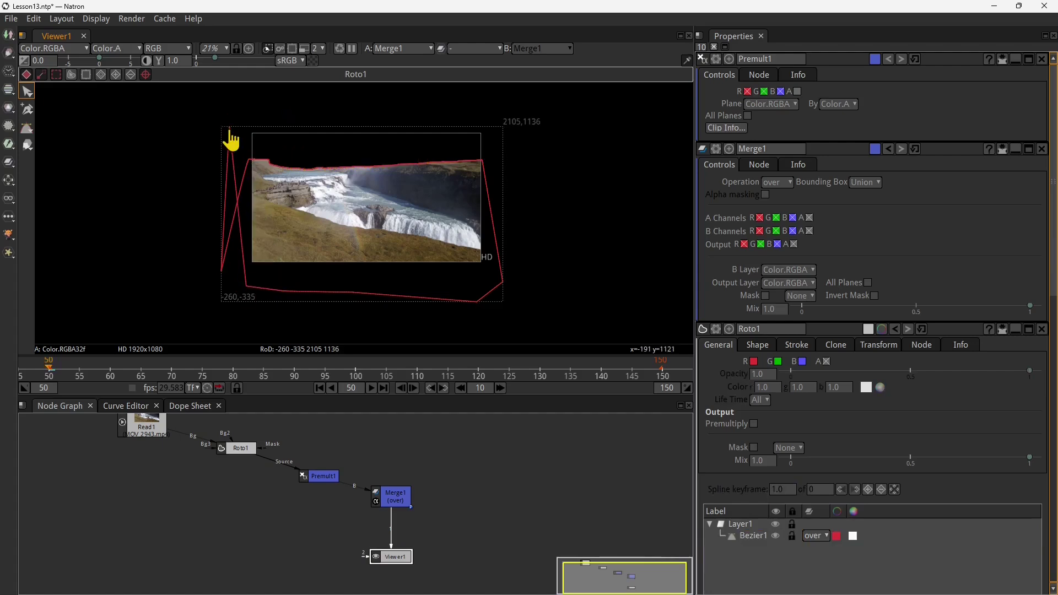
pyautogui.moveTo(230, 135); pyautogui.dragTo(227, 285)
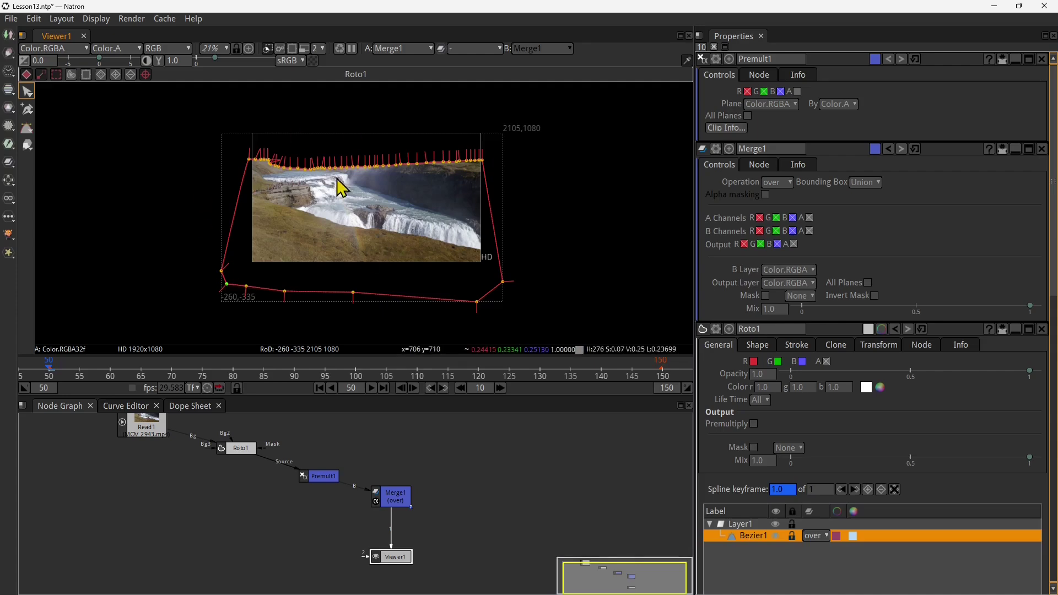
# Select Bezier1 in Roto1's Shape settings and set its Feather to 12.0.
pyautogui.click(336, 136)
pyautogui.scroll(10, 371, 177)
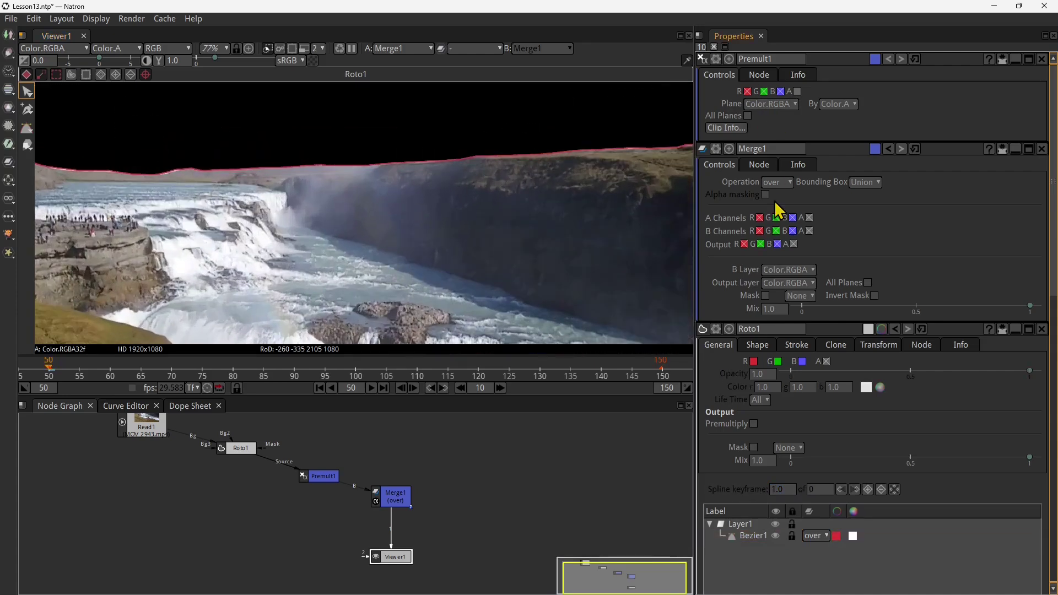
pyautogui.scroll(-1, 731, 246)
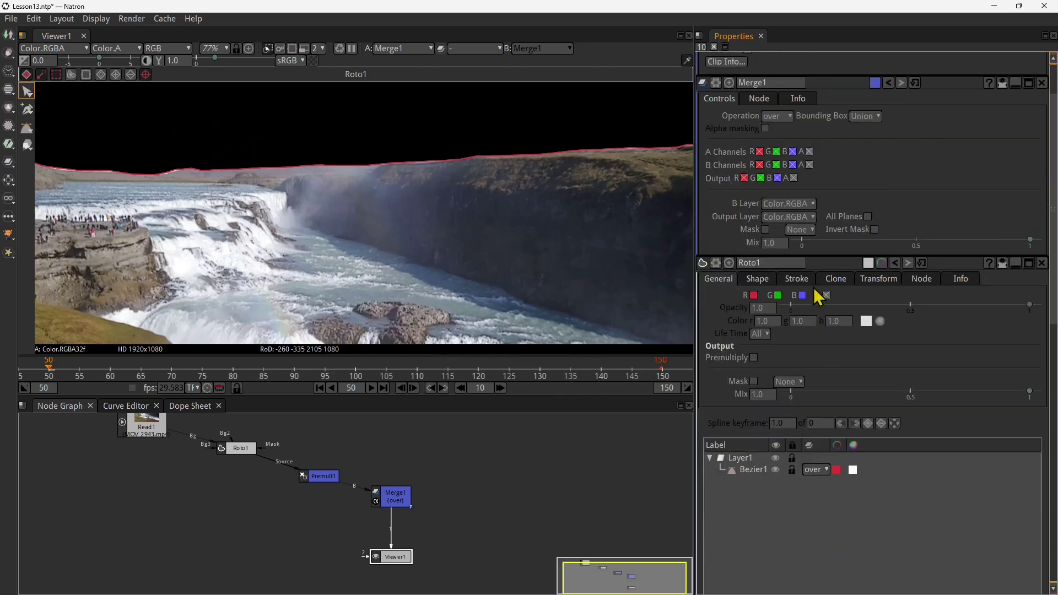
pyautogui.click(760, 279)
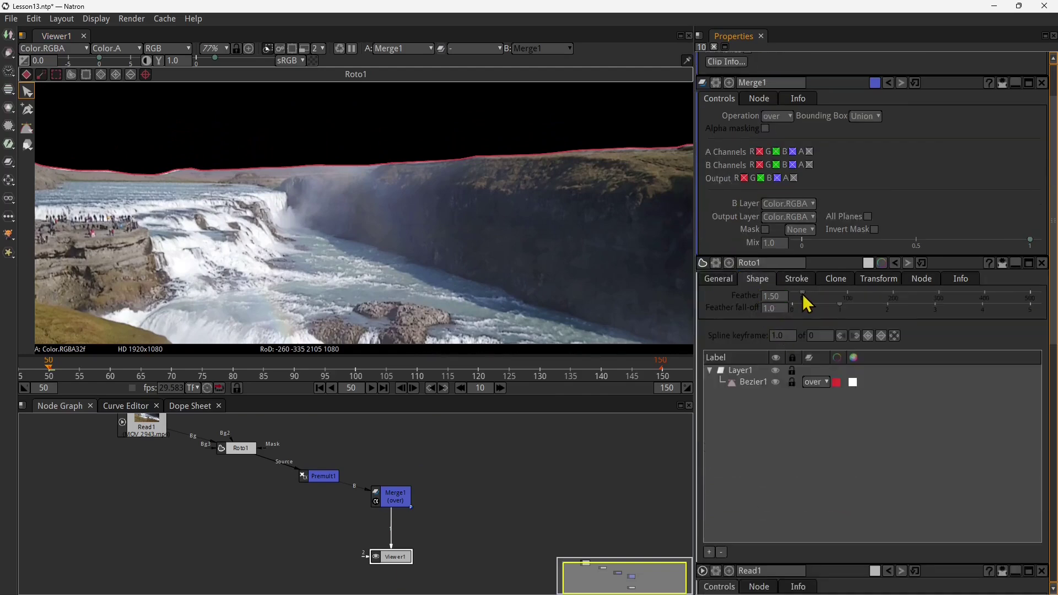
pyautogui.click(444, 168)
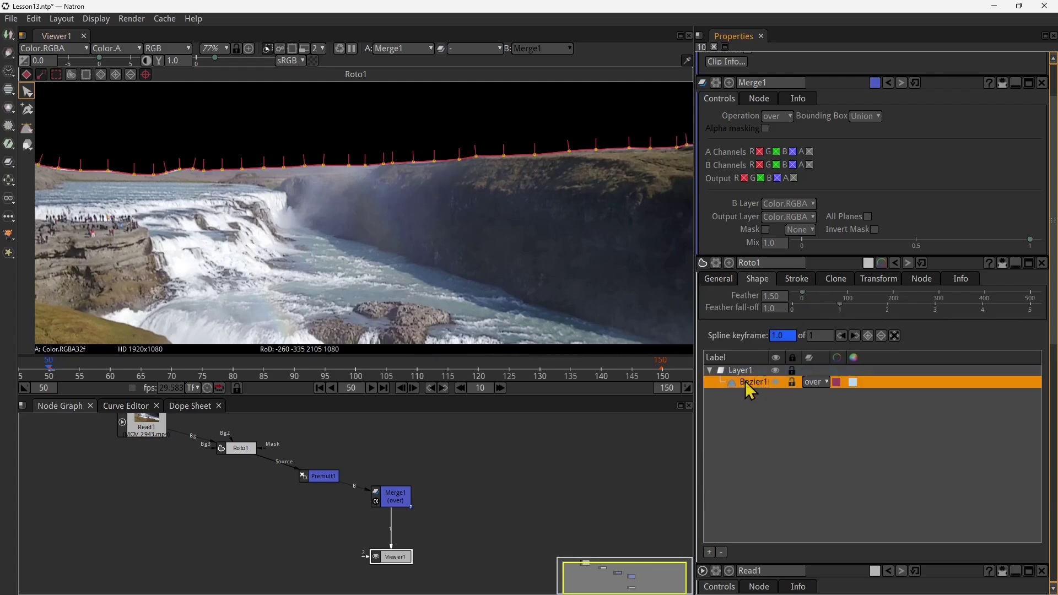
pyautogui.moveTo(796, 301); pyautogui.dragTo(935, 307)
# Add control points along the ridge spline so the mask follows the skyline closely.
pyautogui.scroll(2, 382, 166)
pyautogui.scroll(2, 393, 171)
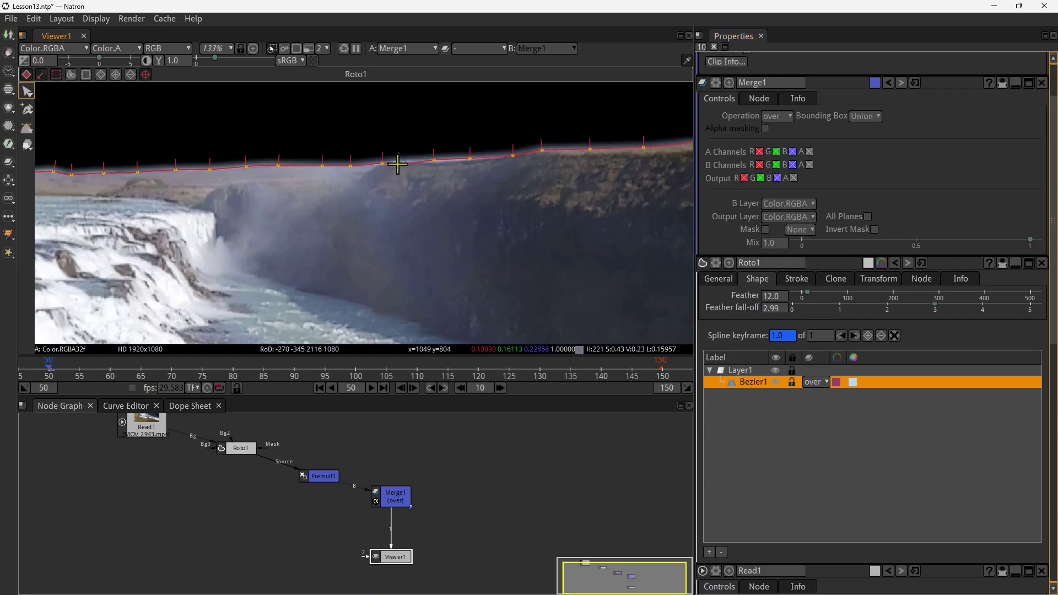
pyautogui.click(437, 162)
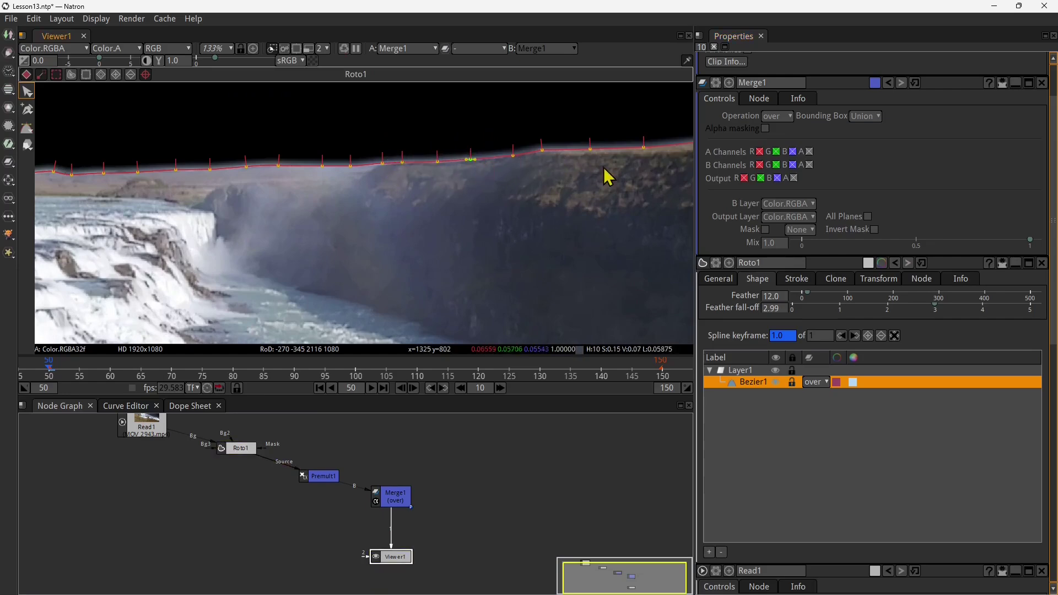
pyautogui.moveTo(607, 172); pyautogui.dragTo(411, 186)
pyautogui.moveTo(673, 166); pyautogui.dragTo(532, 160)
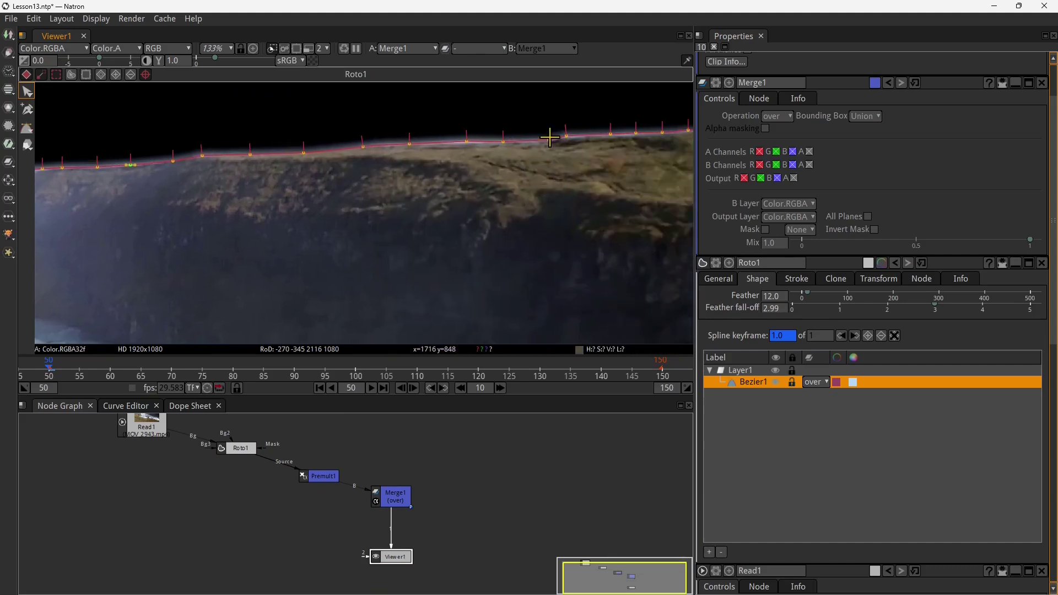
pyautogui.click(549, 141)
pyautogui.click(501, 142)
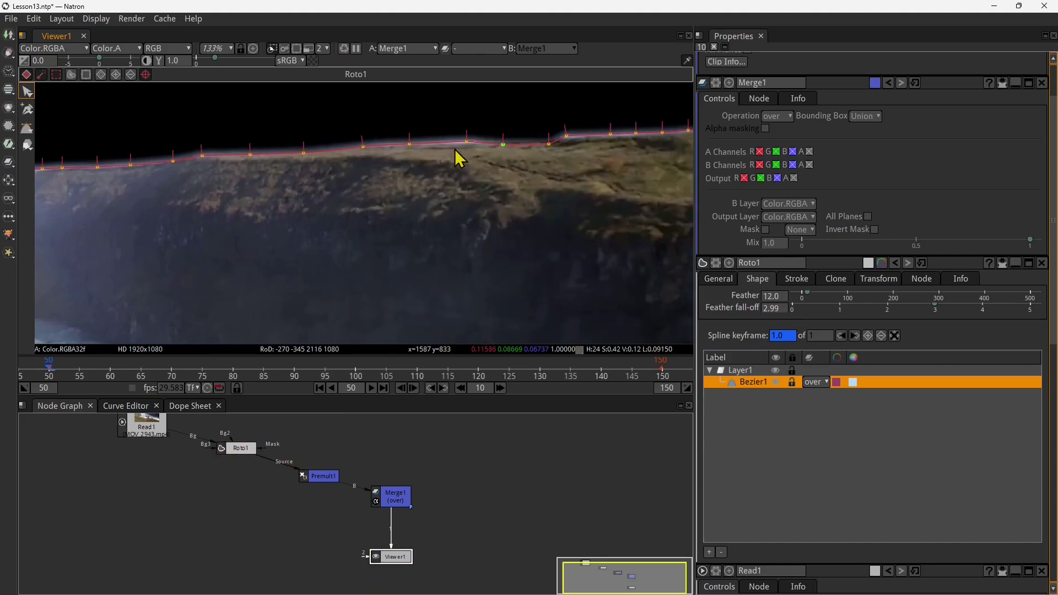
pyautogui.click(466, 143)
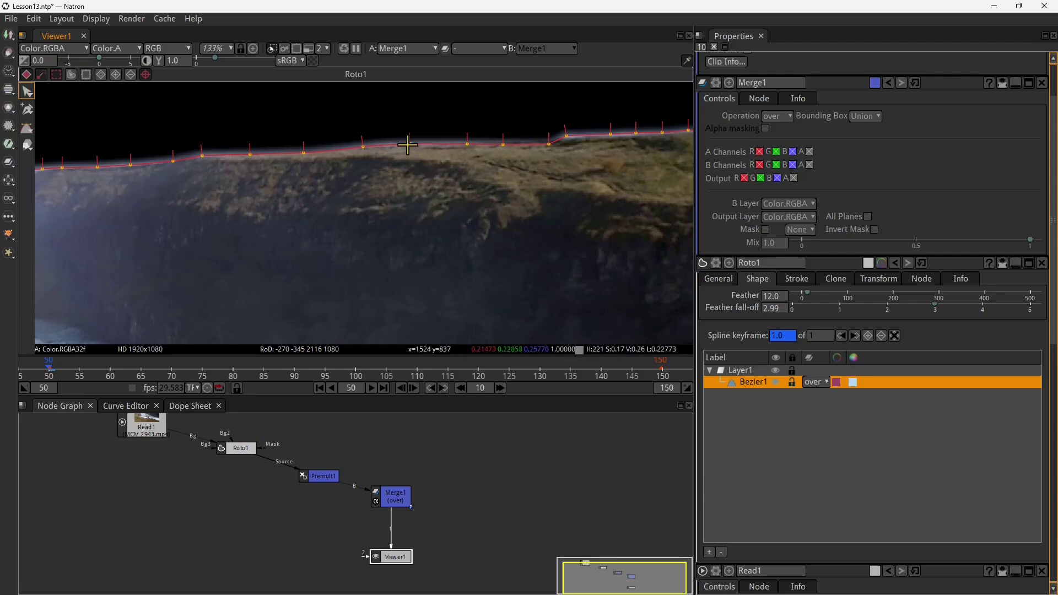
pyautogui.click(408, 145)
pyautogui.moveTo(366, 149); pyautogui.dragTo(410, 138)
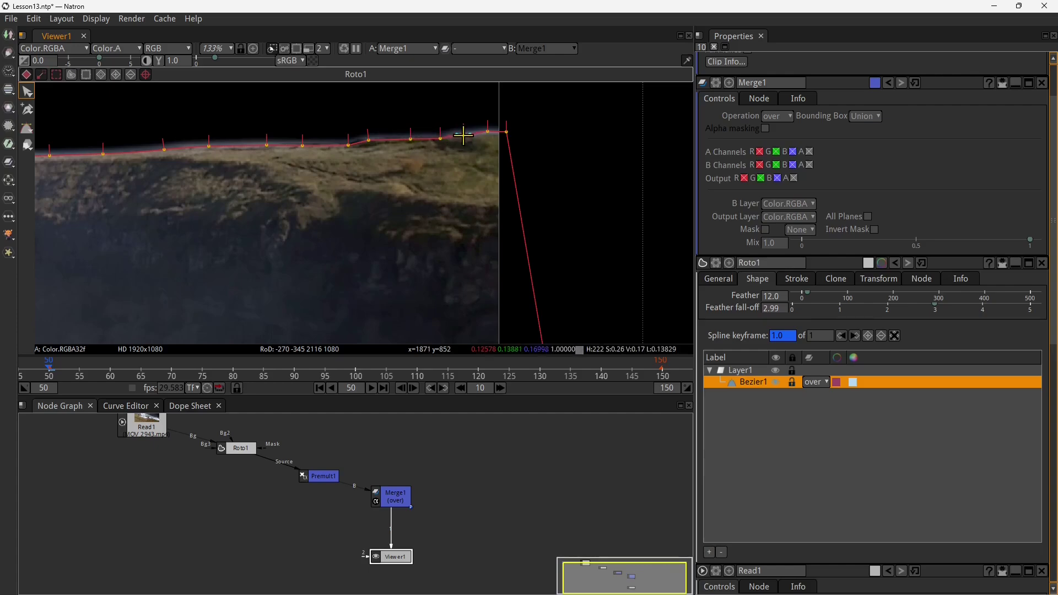
# Fit the image, check the Alpha channel matte, return to RGB, and select Merge1.
pyautogui.press('f')
pyautogui.click(169, 48)
pyautogui.click(168, 122)
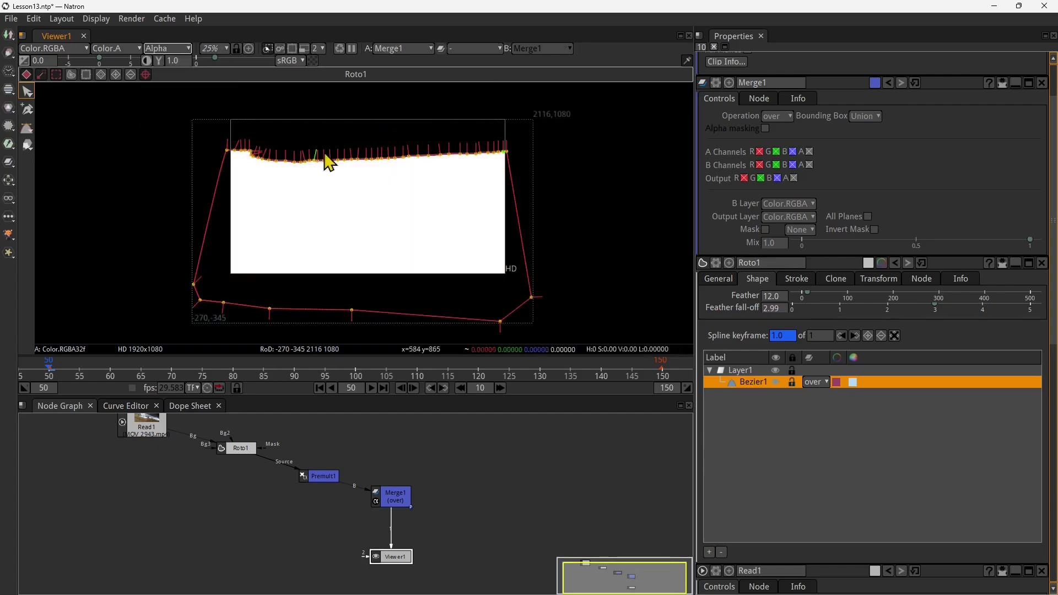
pyautogui.click(173, 50)
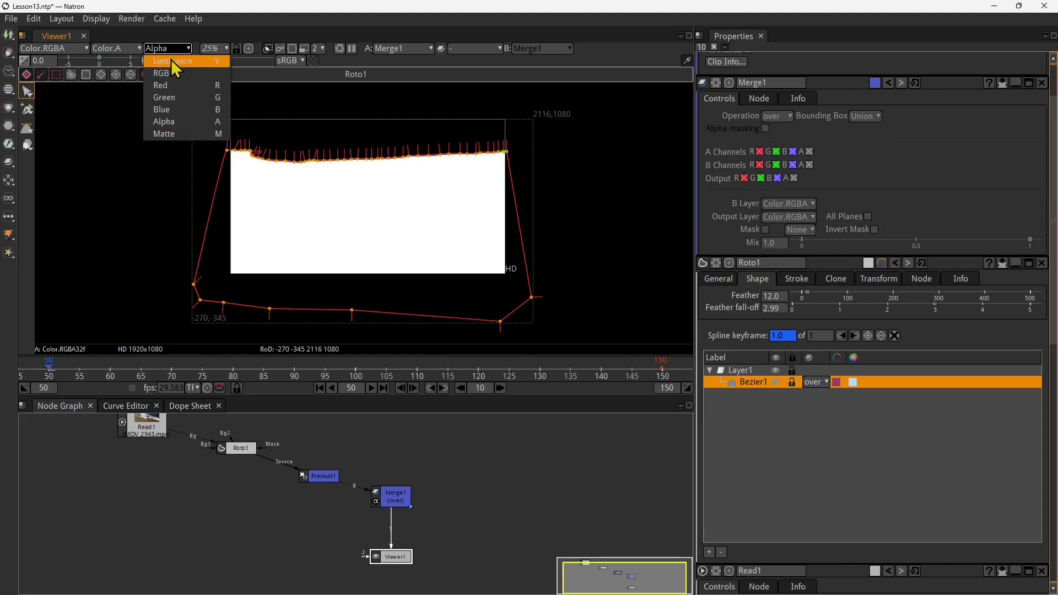
pyautogui.click(169, 72)
pyautogui.click(378, 498)
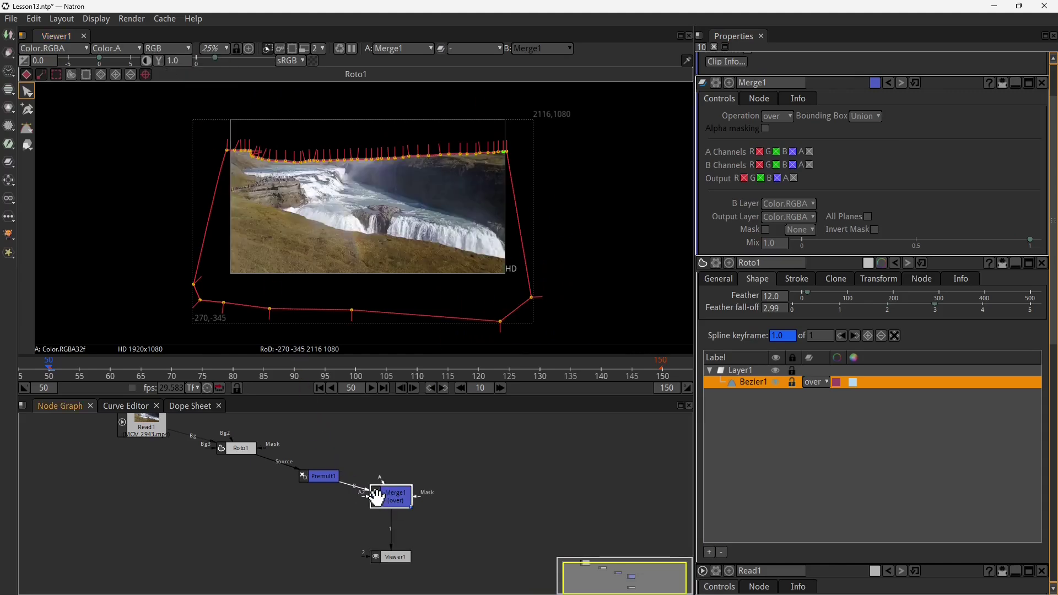
# Connect Premult1 to Merge1's A input and add a Shadertoy node on the B input.
pyautogui.moveTo(374, 501); pyautogui.dragTo(320, 489)
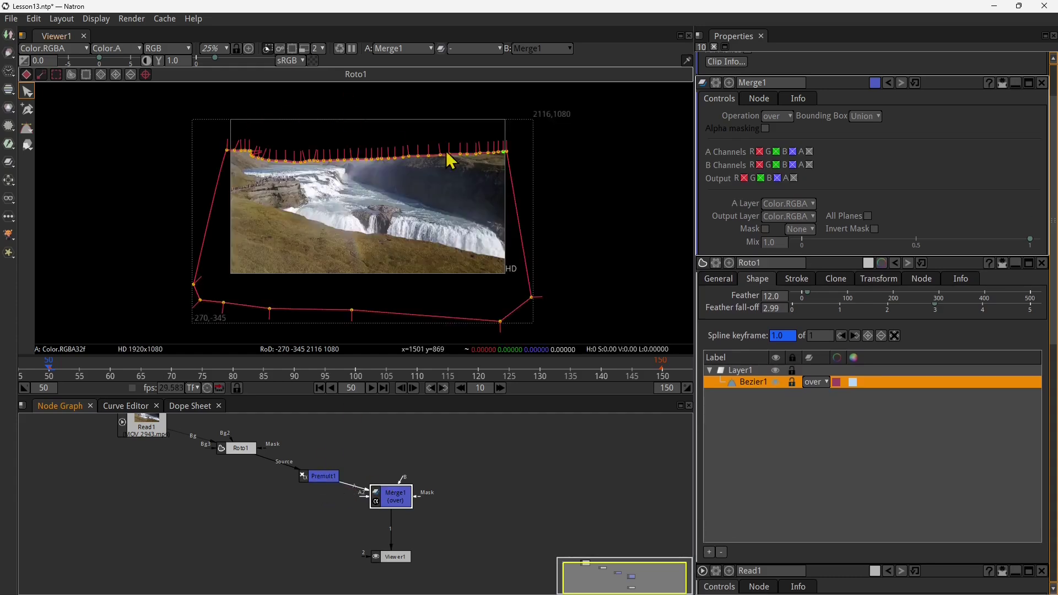
pyautogui.moveTo(391, 498); pyautogui.dragTo(391, 508)
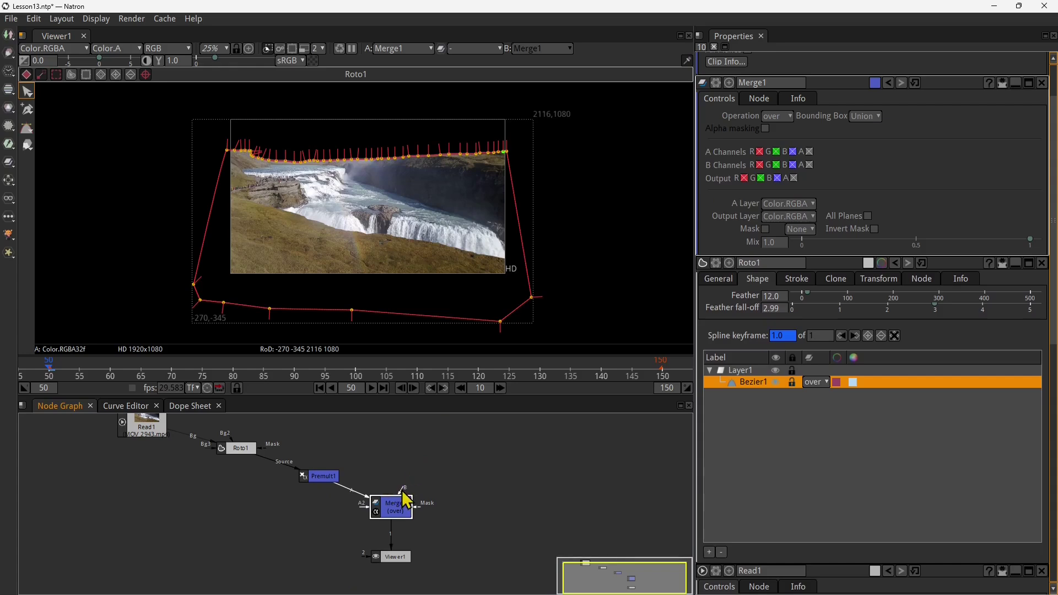
pyautogui.moveTo(403, 491); pyautogui.dragTo(472, 461)
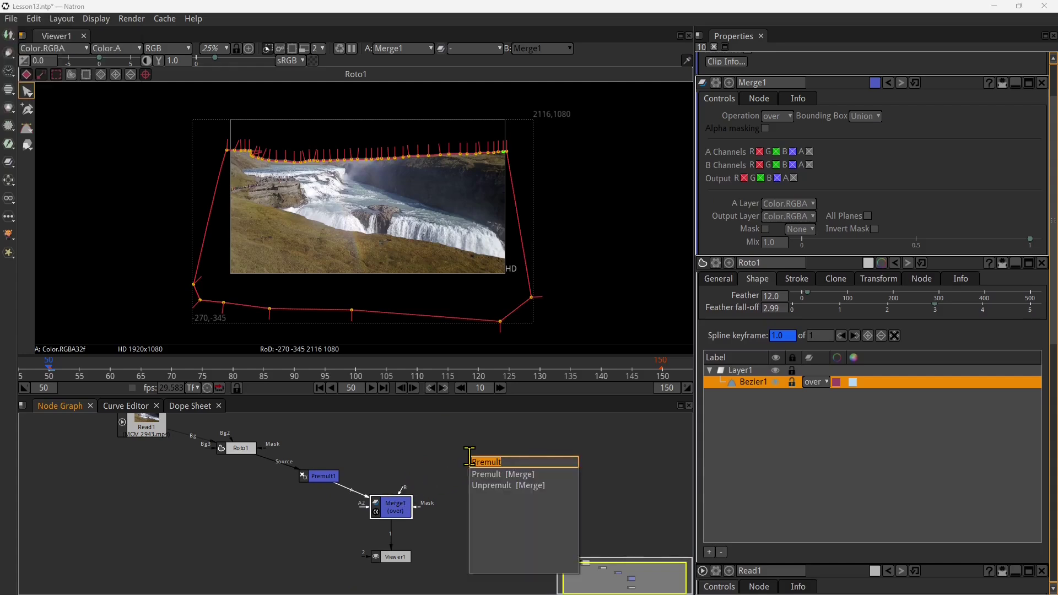
pyautogui.write('toy')
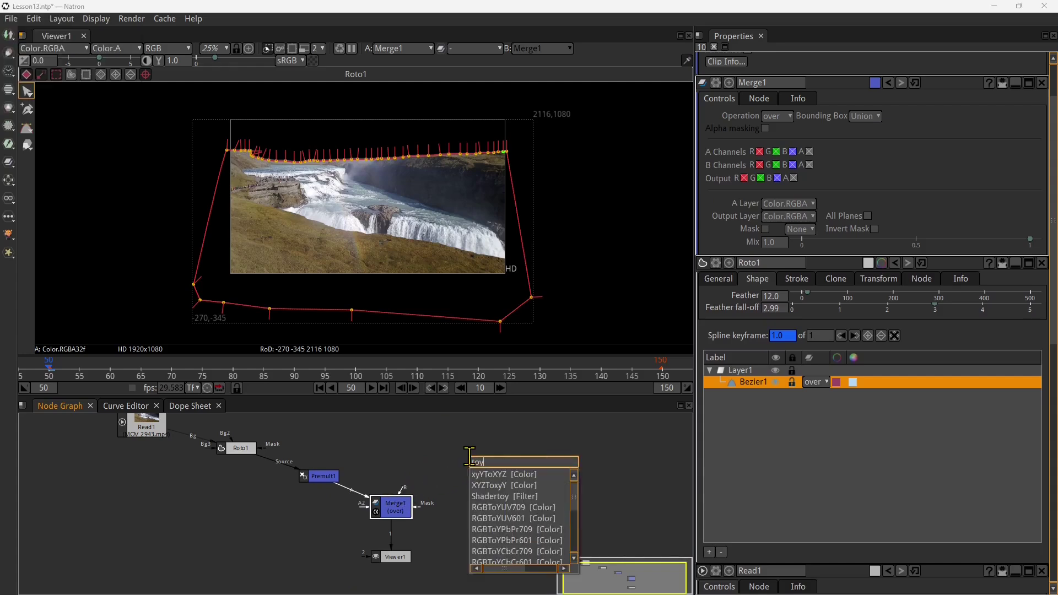
pyautogui.click(489, 498)
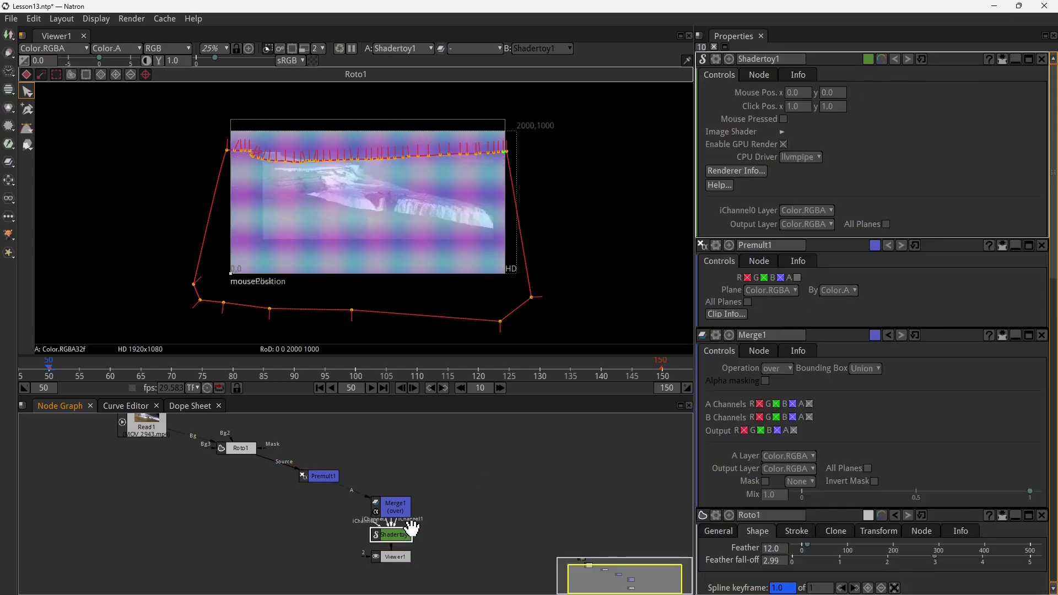
# Arrange Merge1, Premult1 and Shadertoy1 neatly, then select Shadertoy1 and scrub frames to preview.
pyautogui.moveTo(397, 512); pyautogui.dragTo(397, 490)
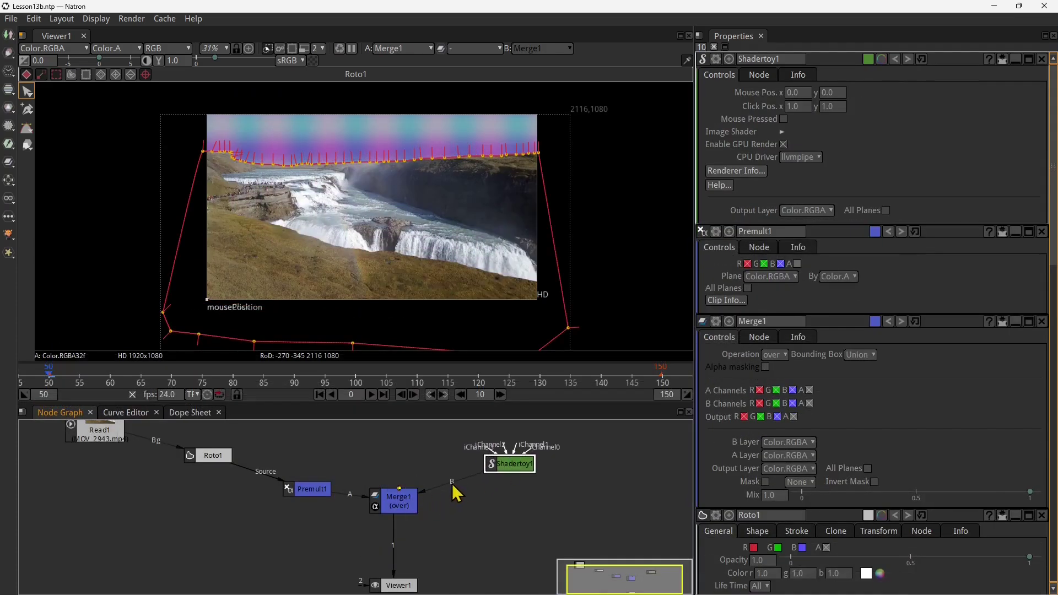
pyautogui.moveTo(395, 502); pyautogui.dragTo(394, 525)
pyautogui.moveTo(295, 488); pyautogui.dragTo(289, 480)
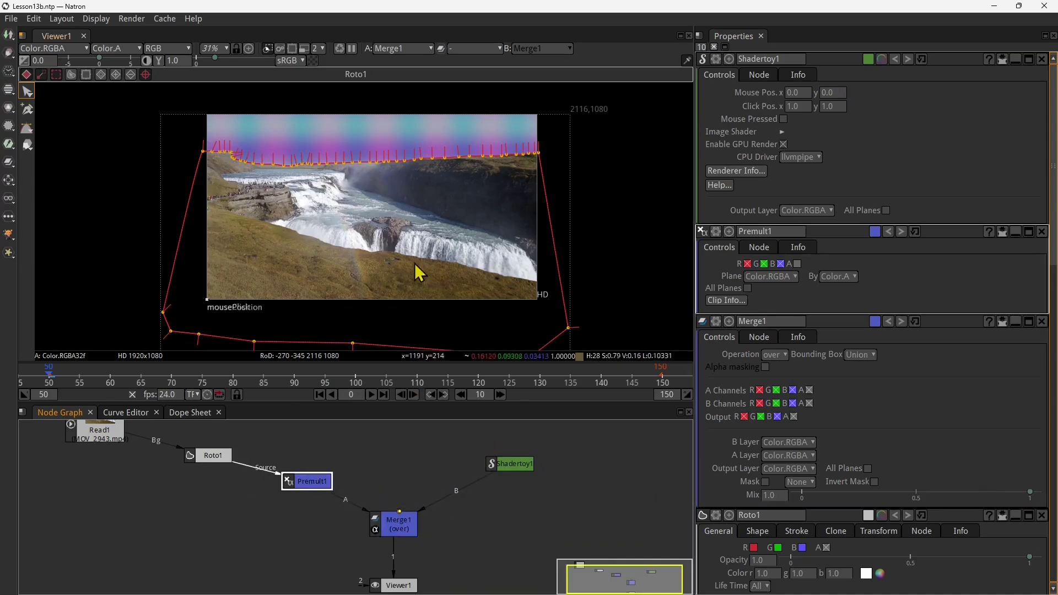
pyautogui.click(510, 460)
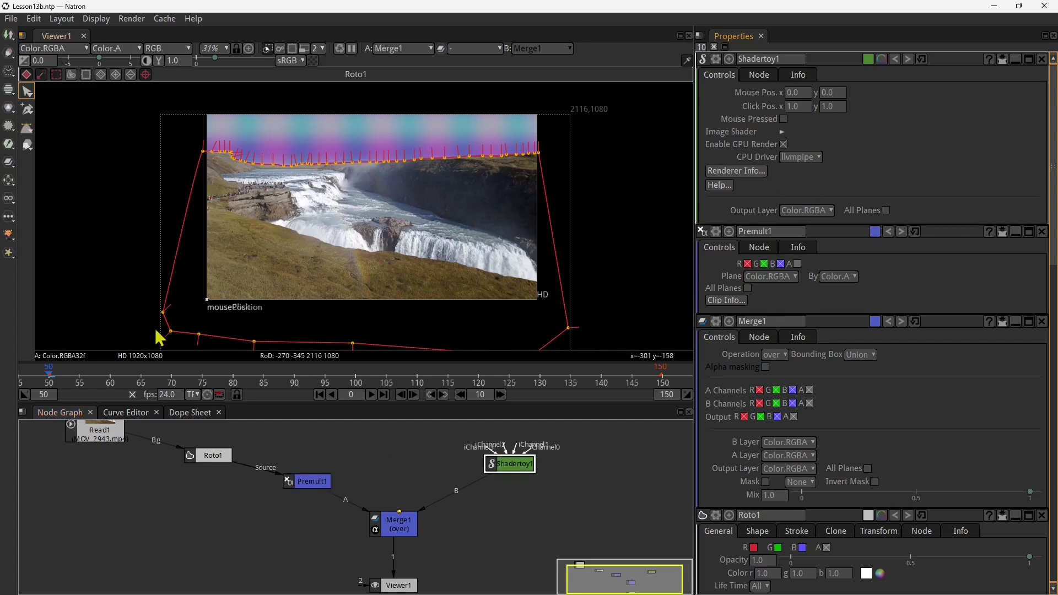
pyautogui.moveTo(54, 381); pyautogui.dragTo(50, 403)
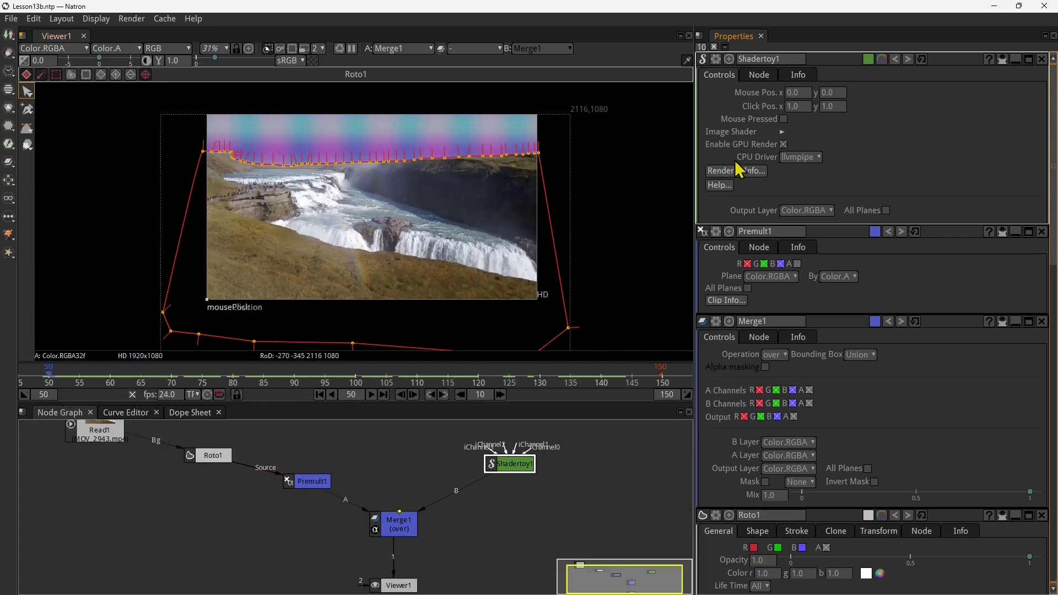
# Expand Shadertoy1's Image Shader and try the Source/Bleepy Blocks preset, previewing at frame 94.
pyautogui.click(782, 132)
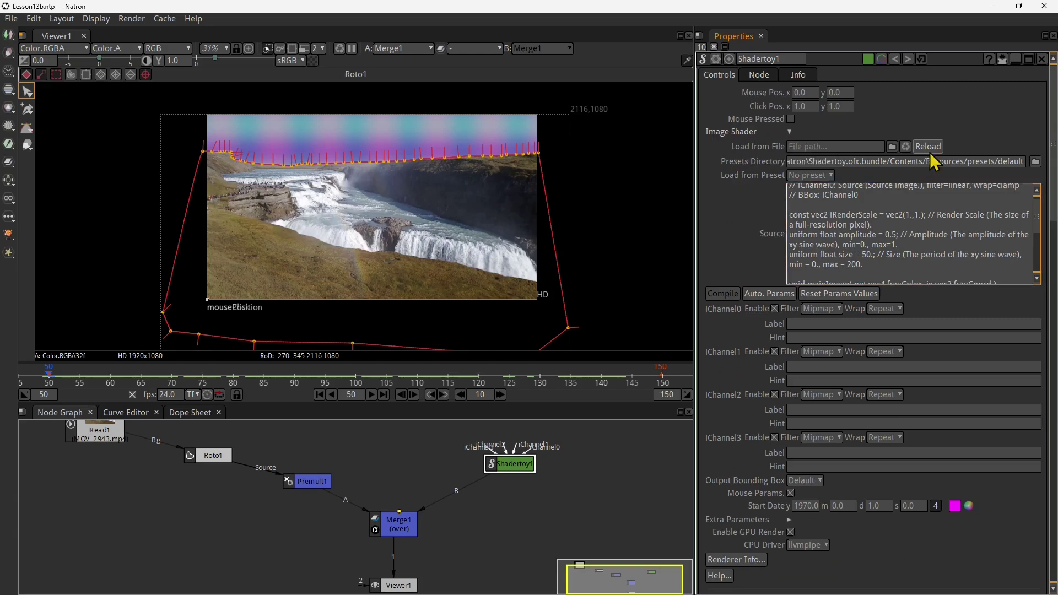
pyautogui.click(920, 206)
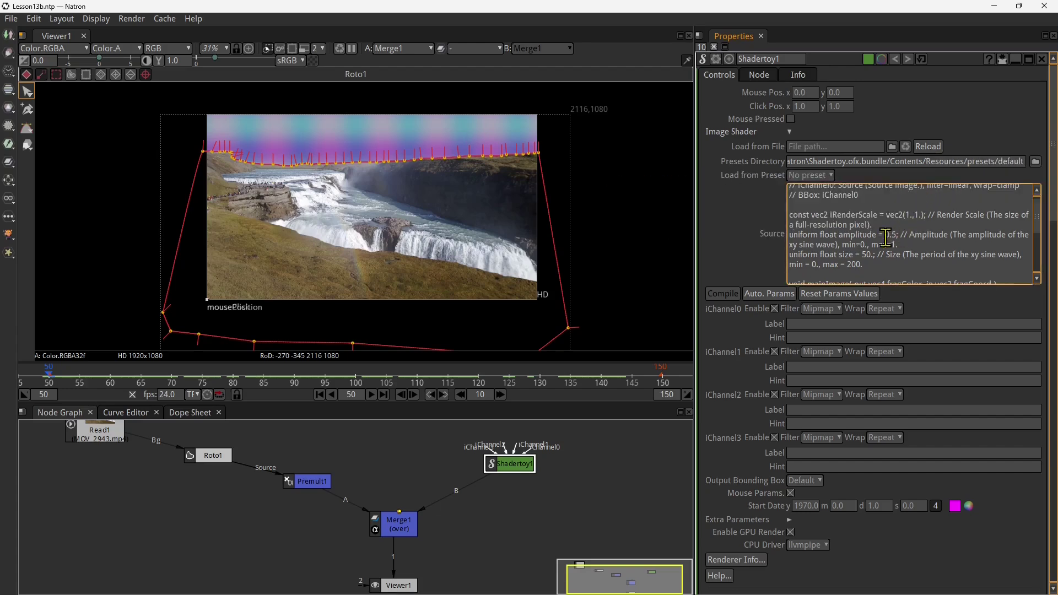
pyautogui.click(808, 175)
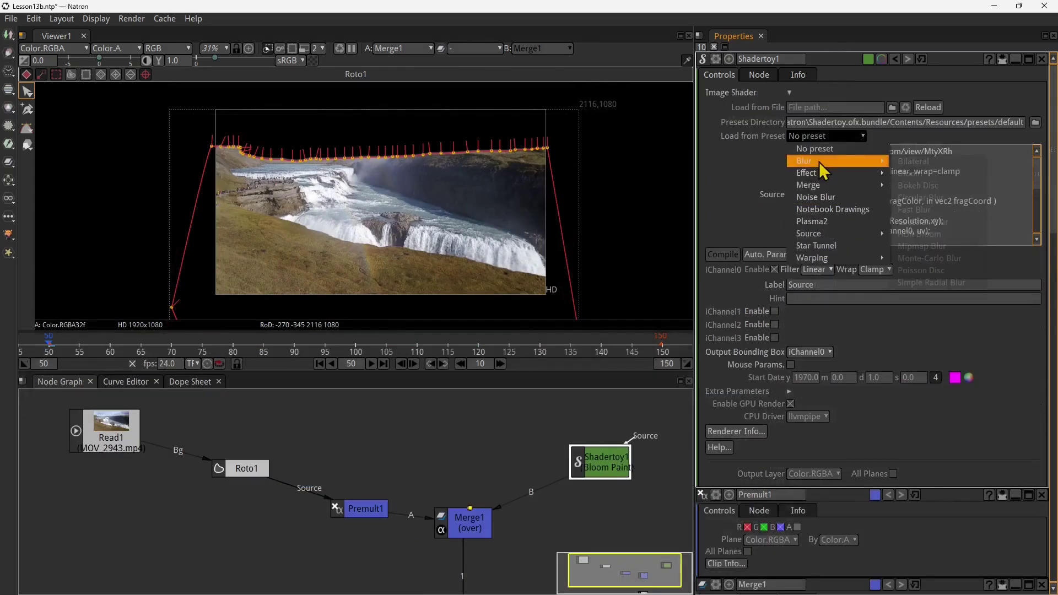
pyautogui.moveTo(805, 187)
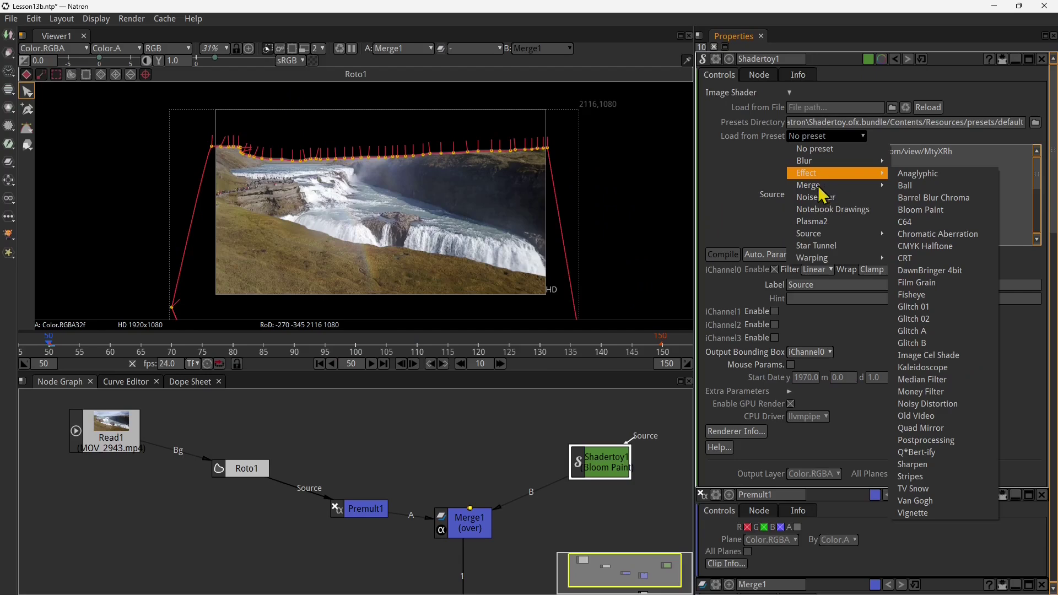
pyautogui.moveTo(815, 236)
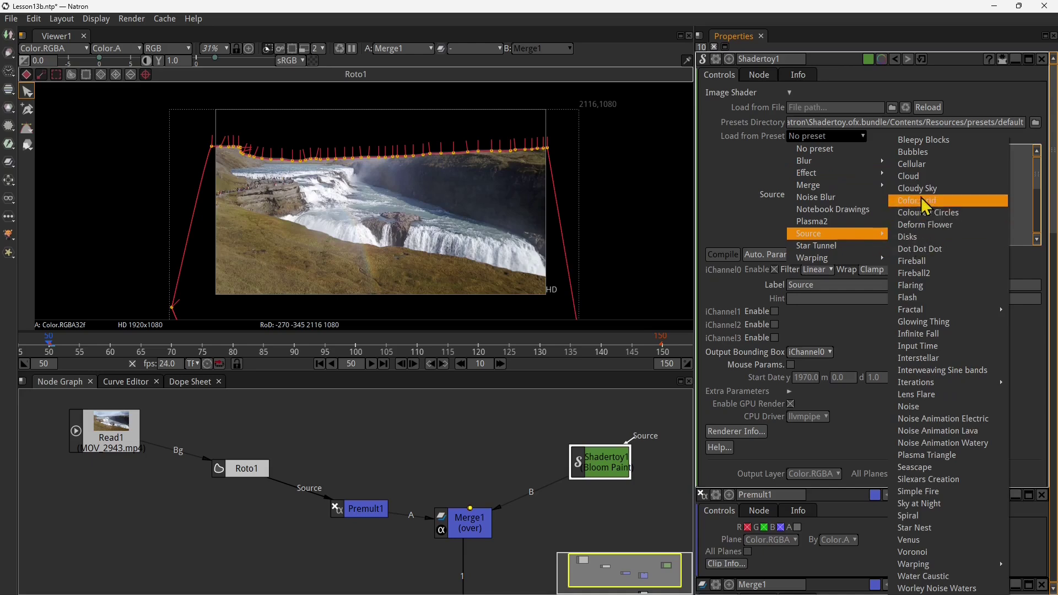
pyautogui.click(931, 141)
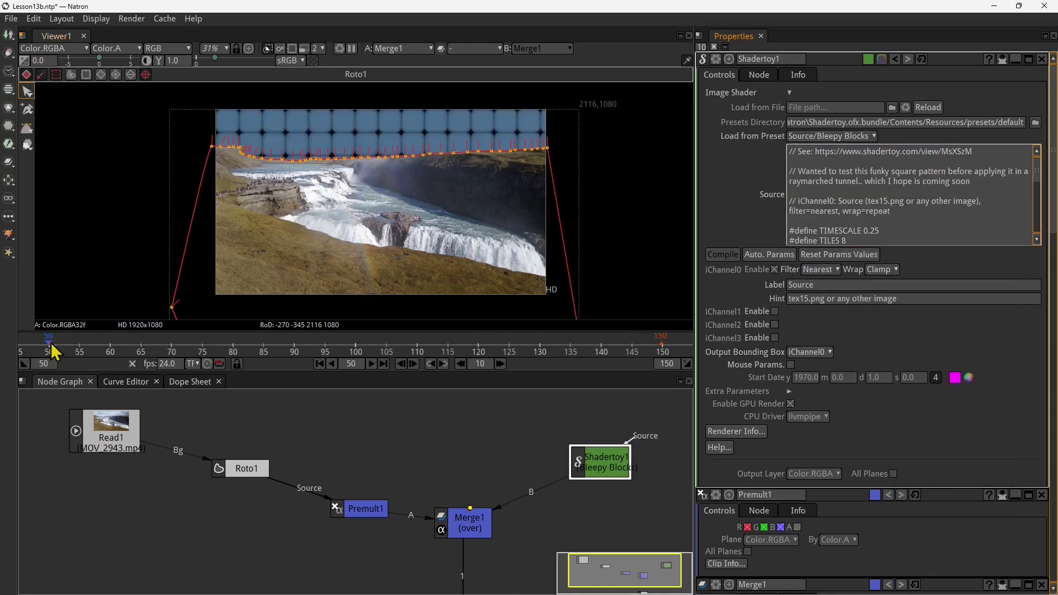
pyautogui.moveTo(54, 352); pyautogui.dragTo(318, 353)
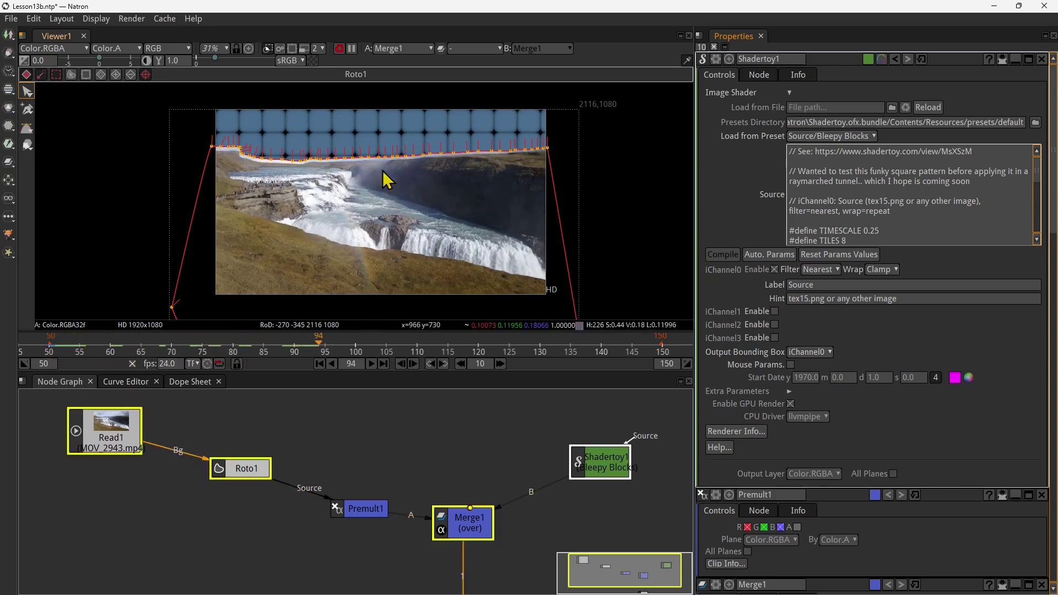
# Switch Shadertoy1 to the Source/Cloud preset.
pyautogui.click(844, 138)
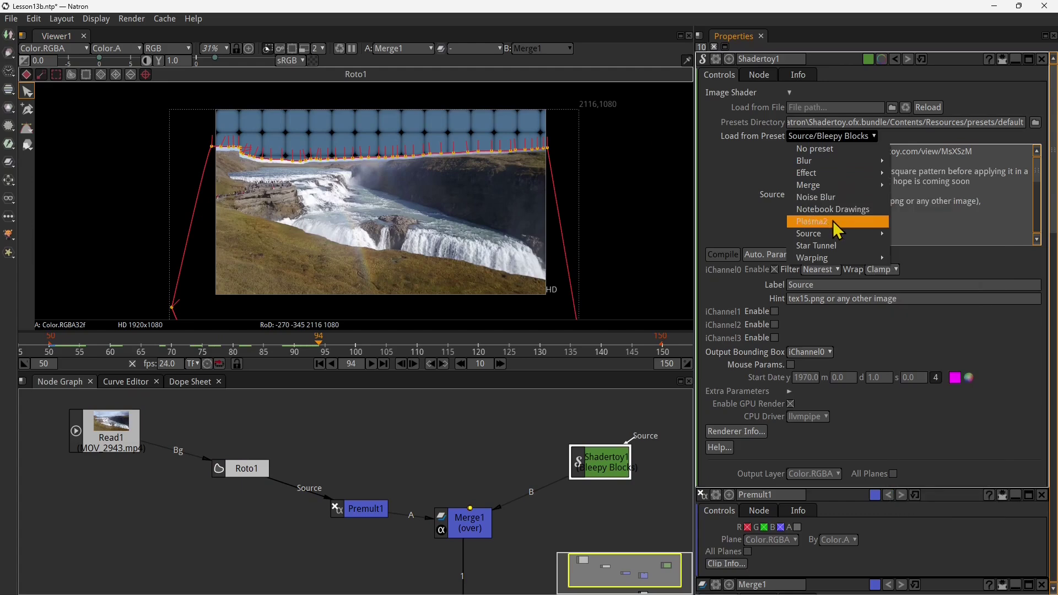
pyautogui.moveTo(835, 234)
pyautogui.click(920, 180)
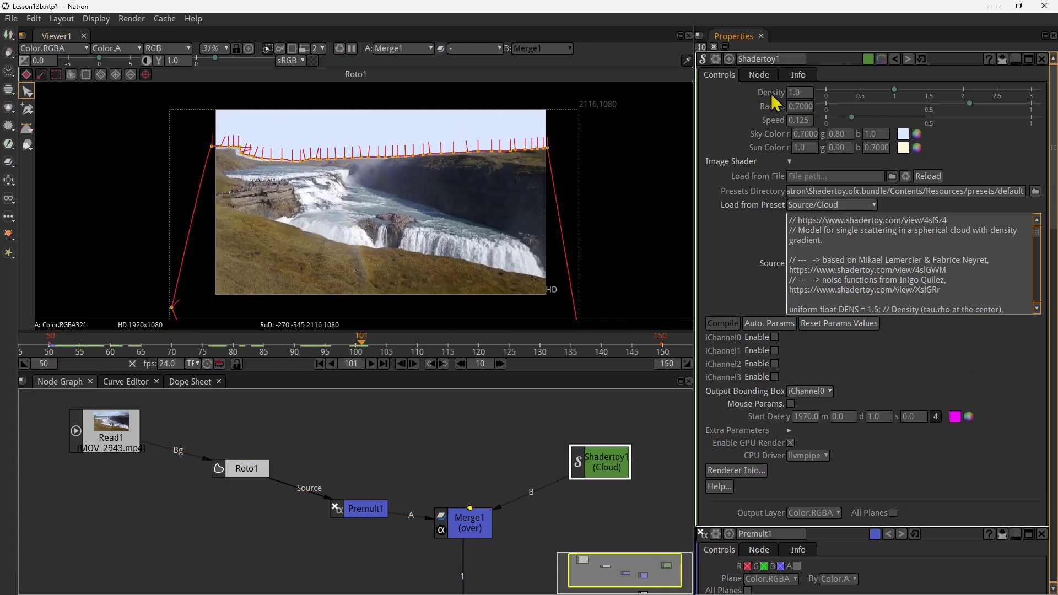
# Raise cloud Density to 1.846, increase Speed, and set Sky Color to 0.5711/0.5056/0.4448.
pyautogui.moveTo(895, 90); pyautogui.dragTo(952, 93)
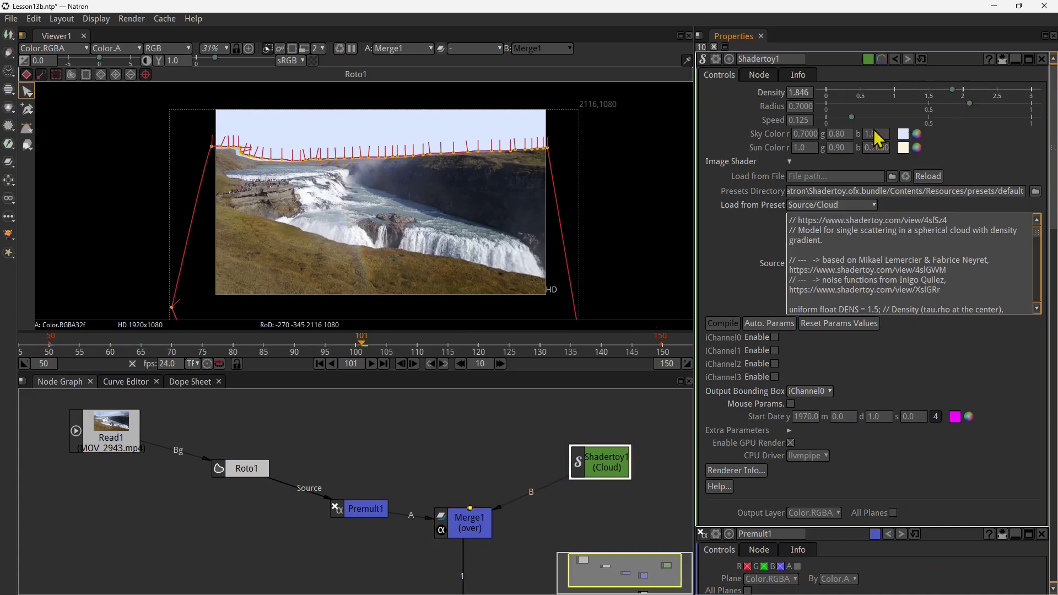
pyautogui.moveTo(854, 119); pyautogui.dragTo(884, 118)
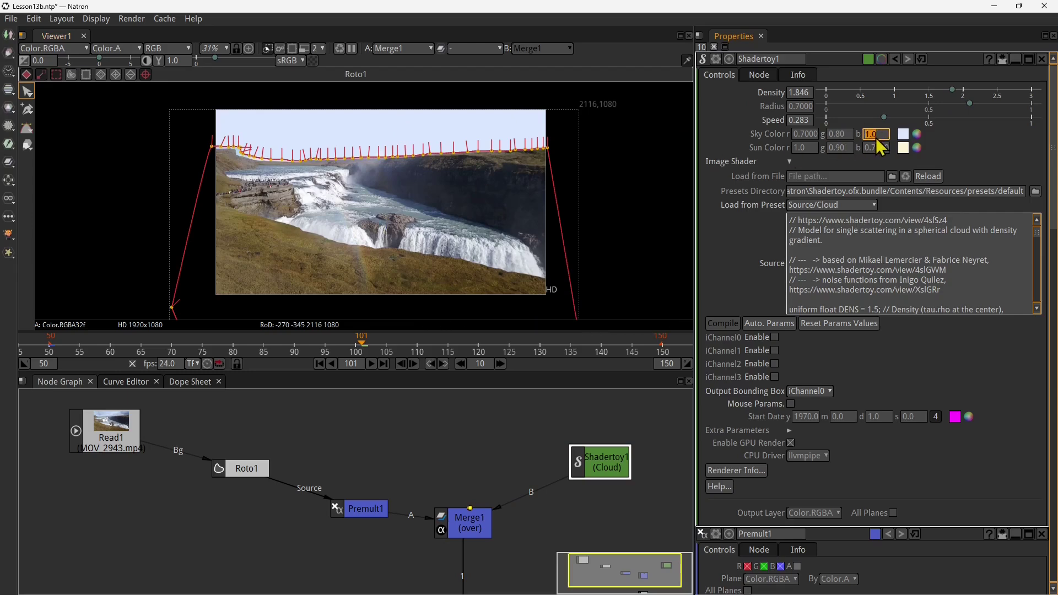
pyautogui.click(904, 137)
pyautogui.click(918, 134)
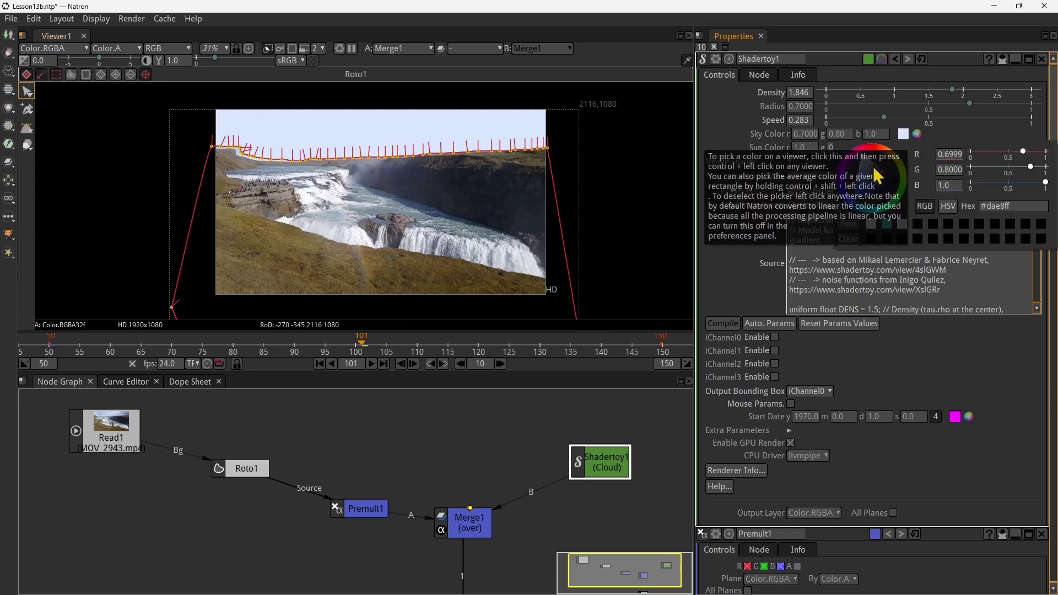
pyautogui.moveTo(882, 166); pyautogui.dragTo(881, 163)
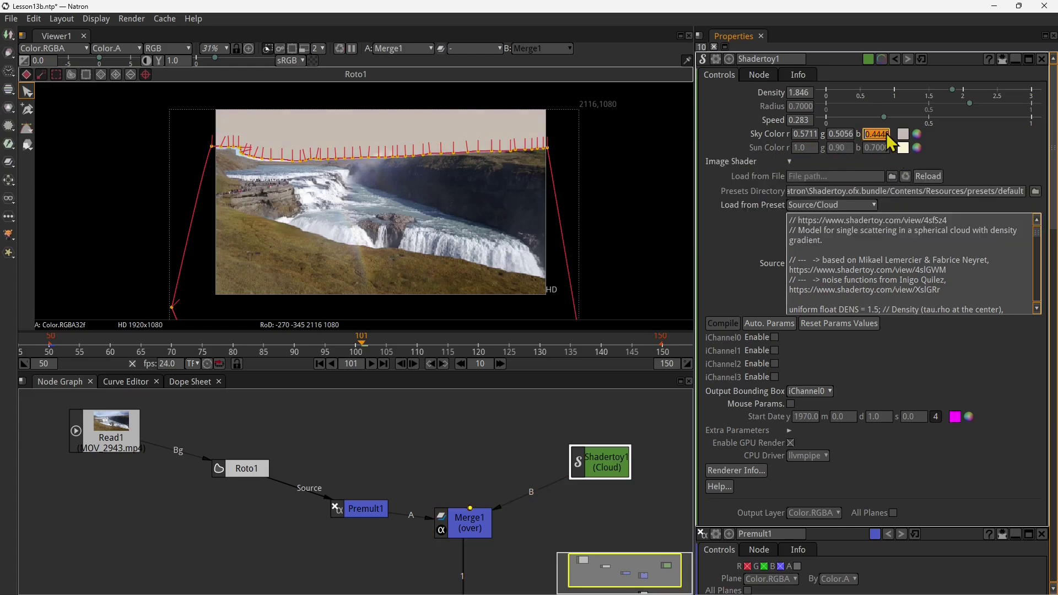
pyautogui.moveTo(445, 176); pyautogui.dragTo(447, 200)
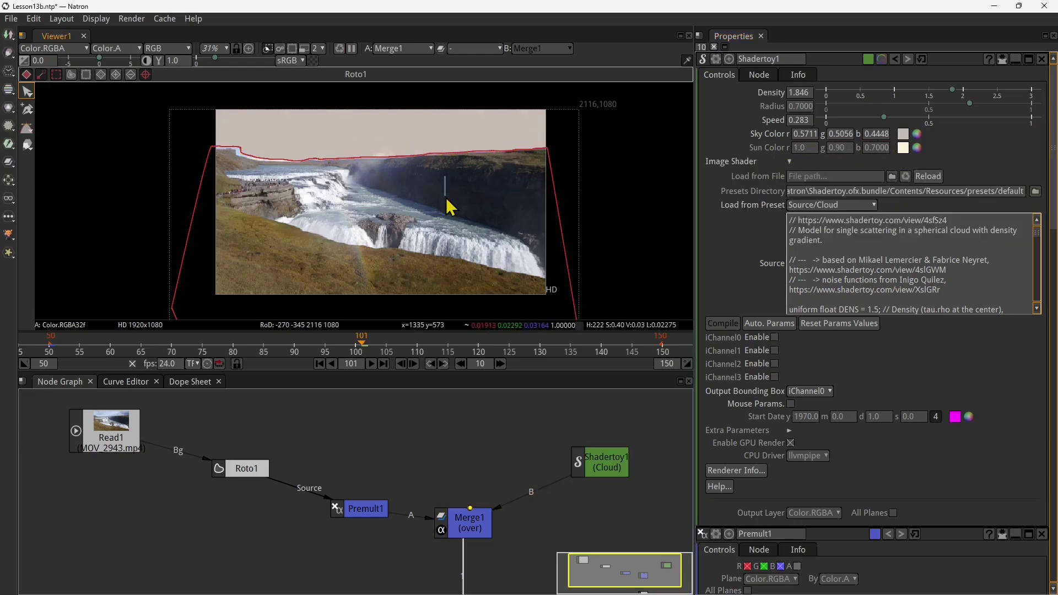
pyautogui.click(378, 164)
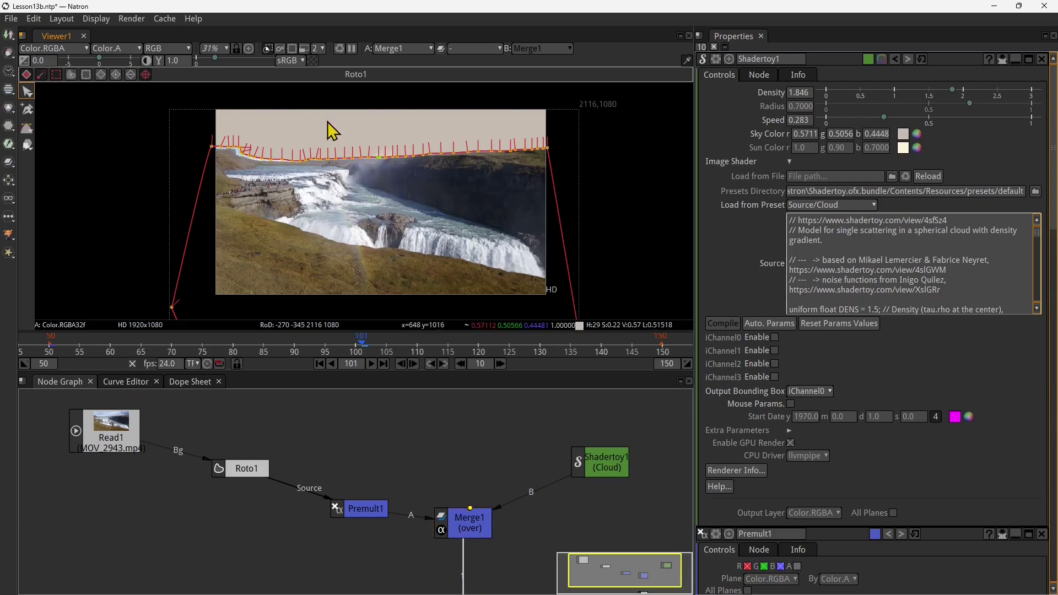
pyautogui.click(28, 97)
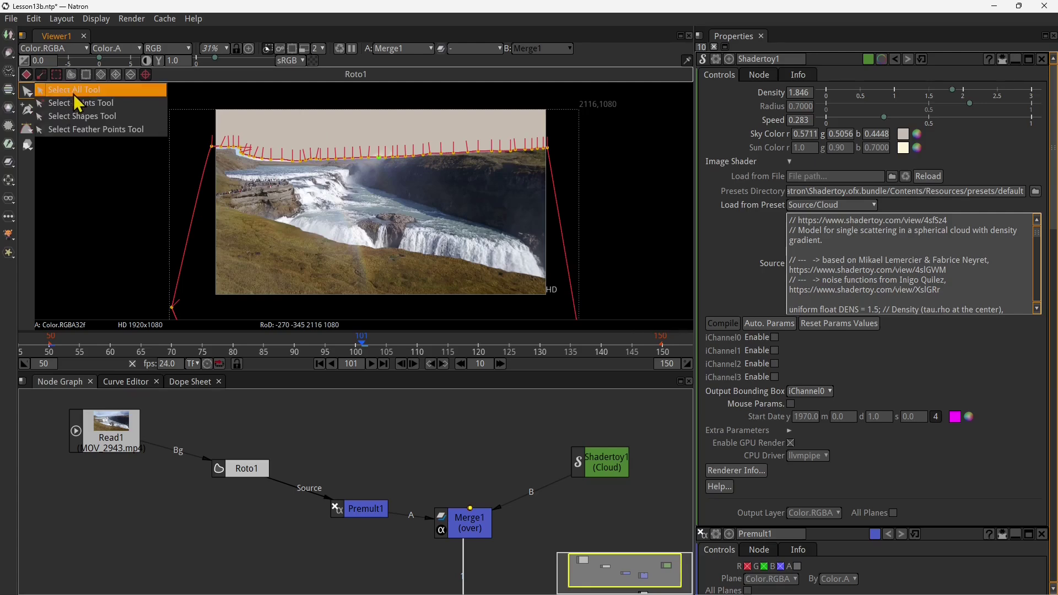
pyautogui.click(114, 92)
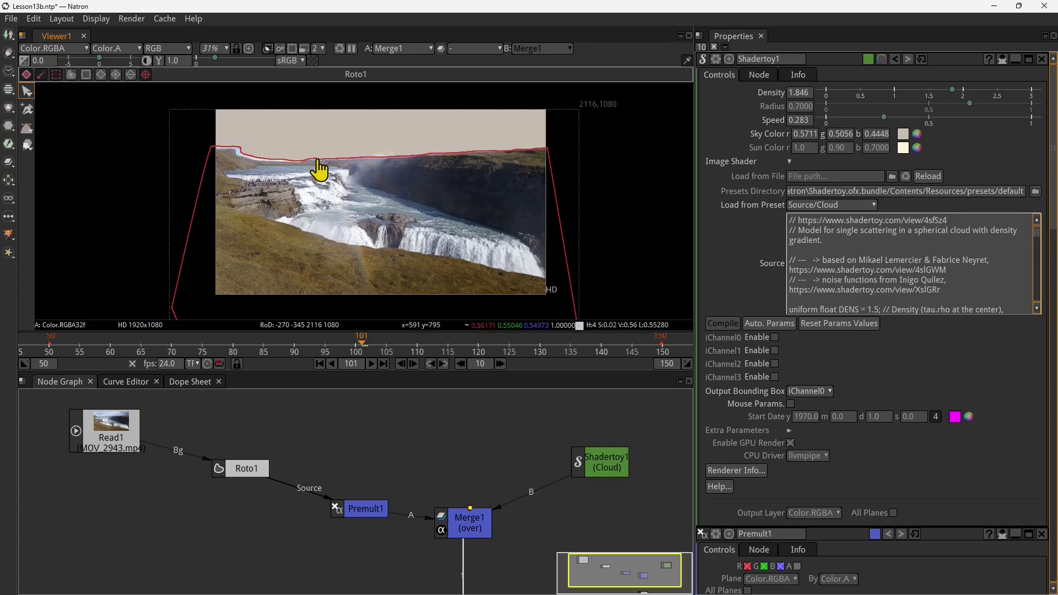
pyautogui.moveTo(315, 161); pyautogui.dragTo(316, 223)
pyautogui.hotkey('ctrl', 'z')
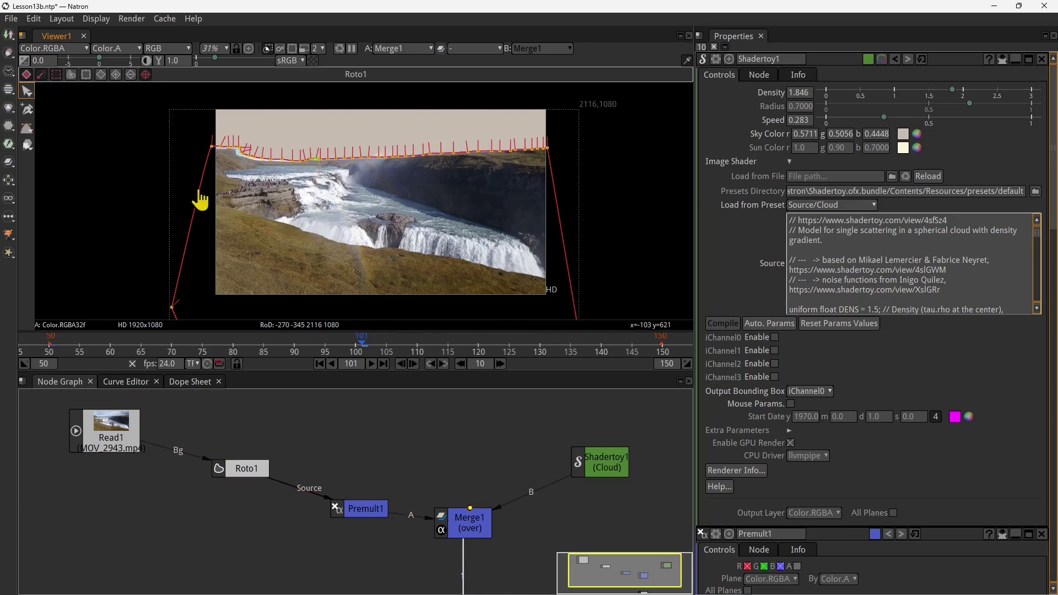
pyautogui.moveTo(203, 201); pyautogui.dragTo(208, 277)
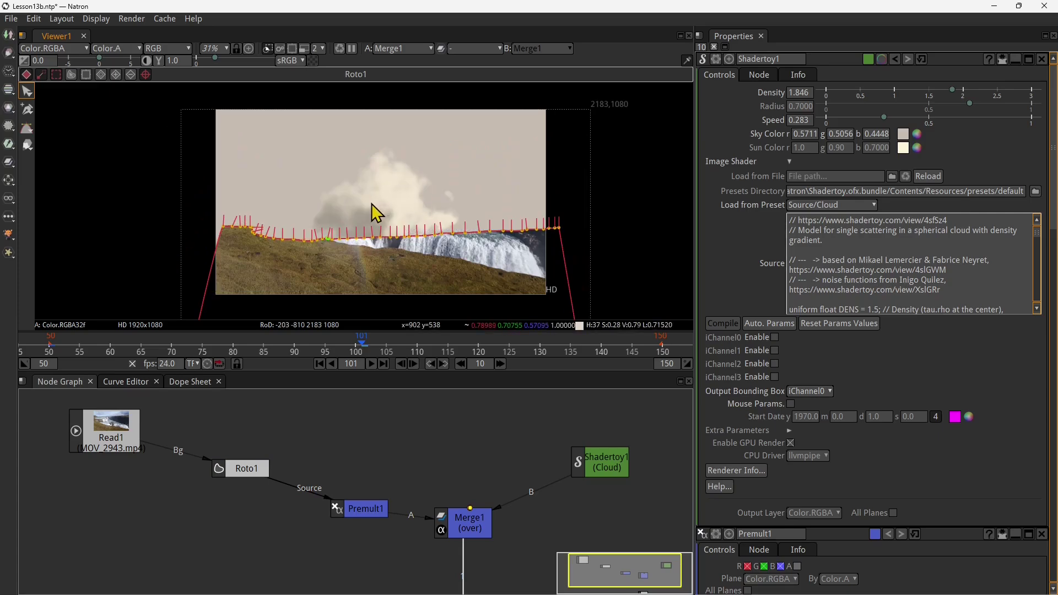
pyautogui.hotkey('ctrl', 'z')
pyautogui.hotkey('ctrl', 'z')
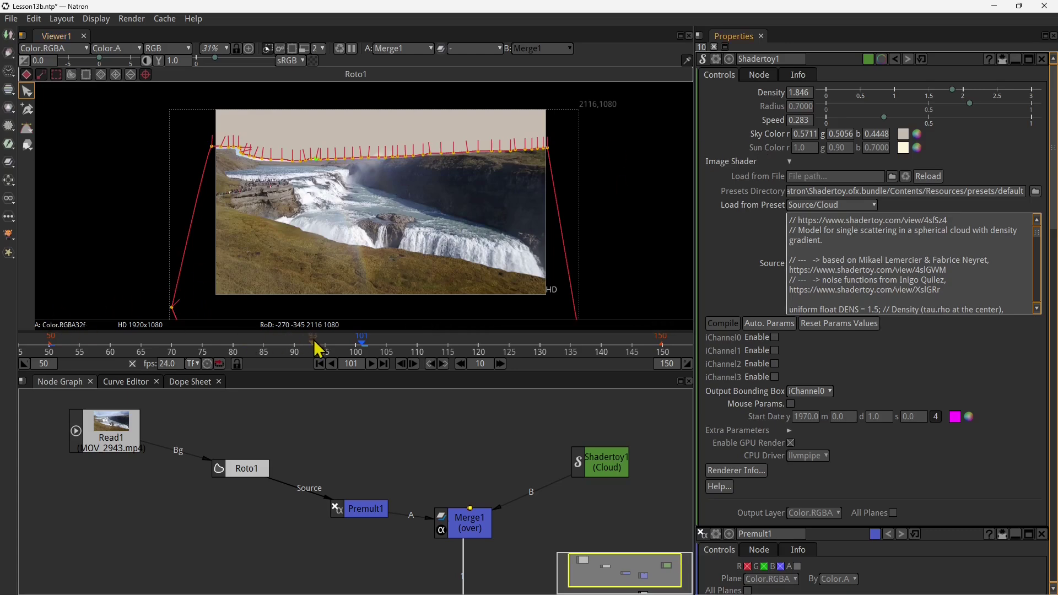
# Try the Flaring shader preset in Shadertoy1.
pyautogui.click(875, 151)
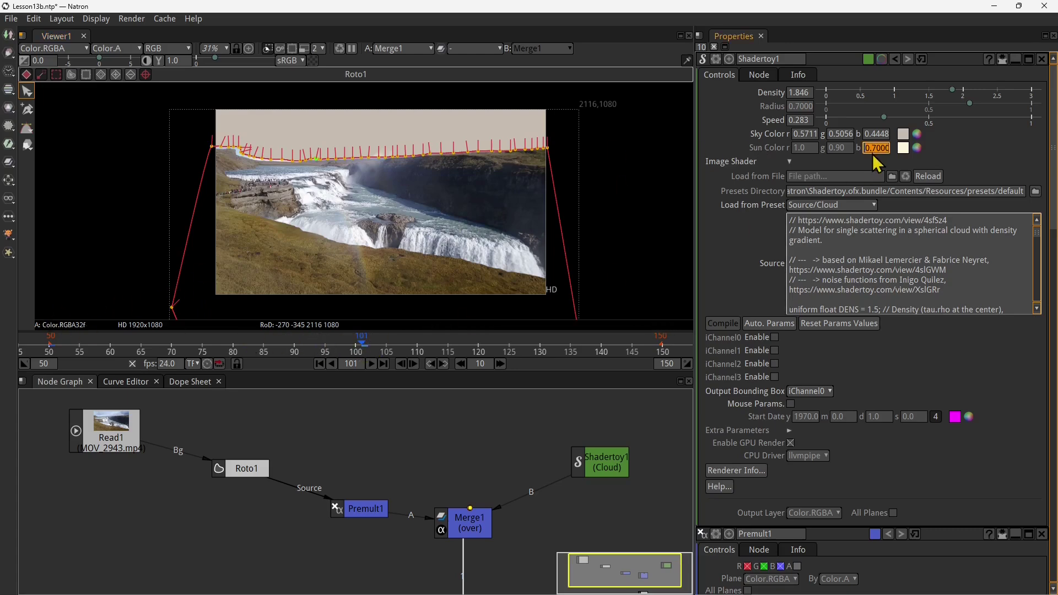
pyautogui.click(832, 205)
pyautogui.moveTo(838, 236)
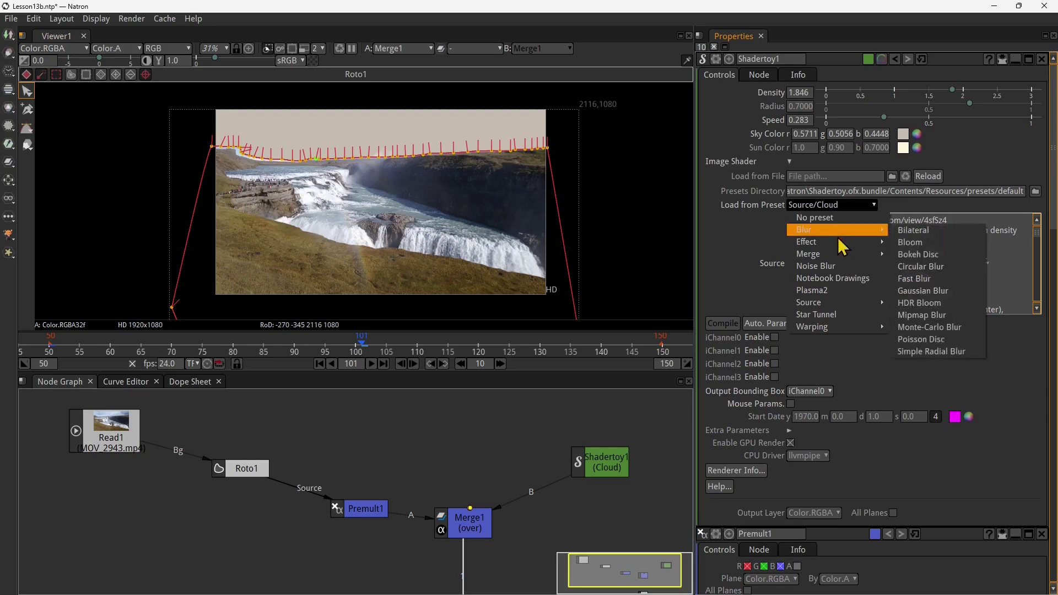
pyautogui.moveTo(846, 303)
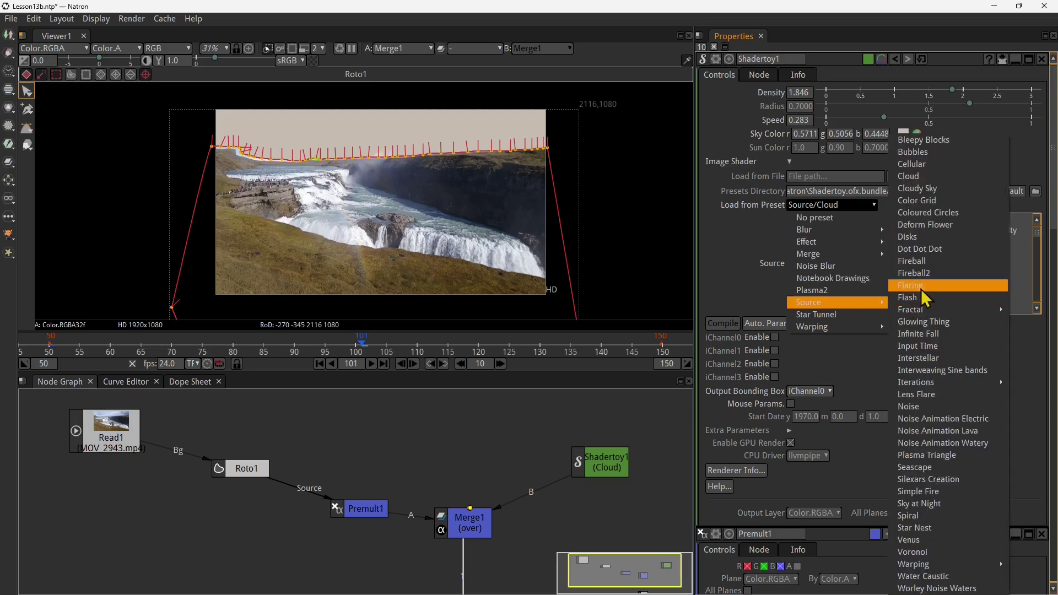
pyautogui.click(922, 289)
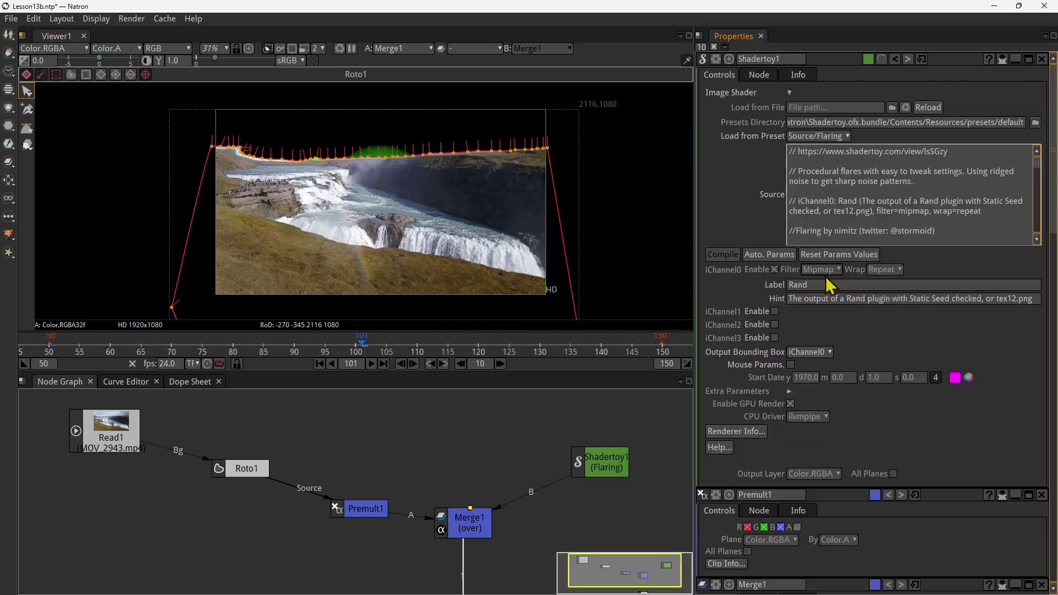
# Load the Interstellar preset and scrub frames to preview its animation.
pyautogui.click(827, 137)
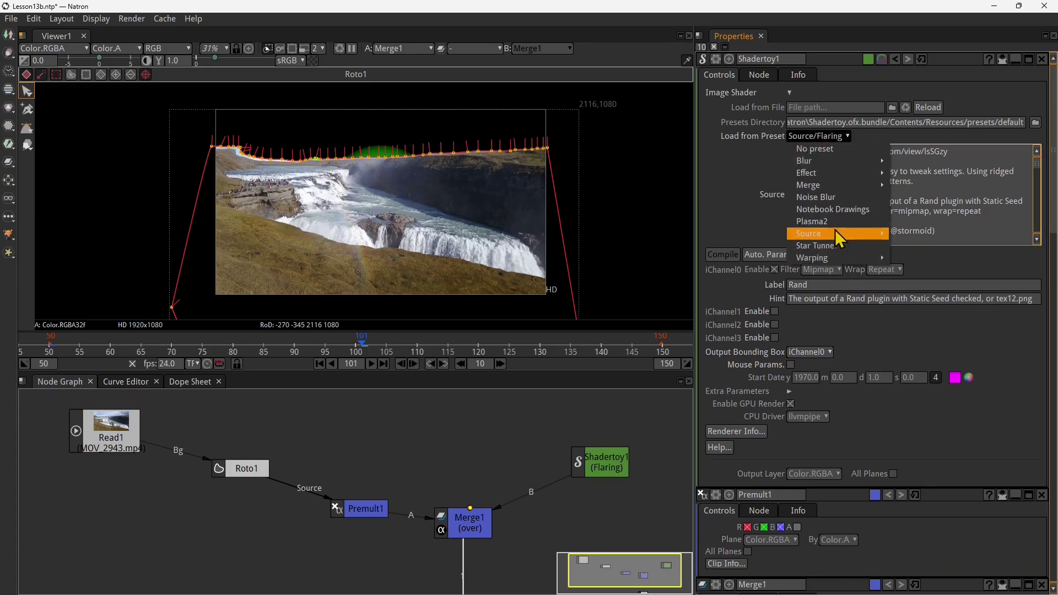
pyautogui.moveTo(835, 233)
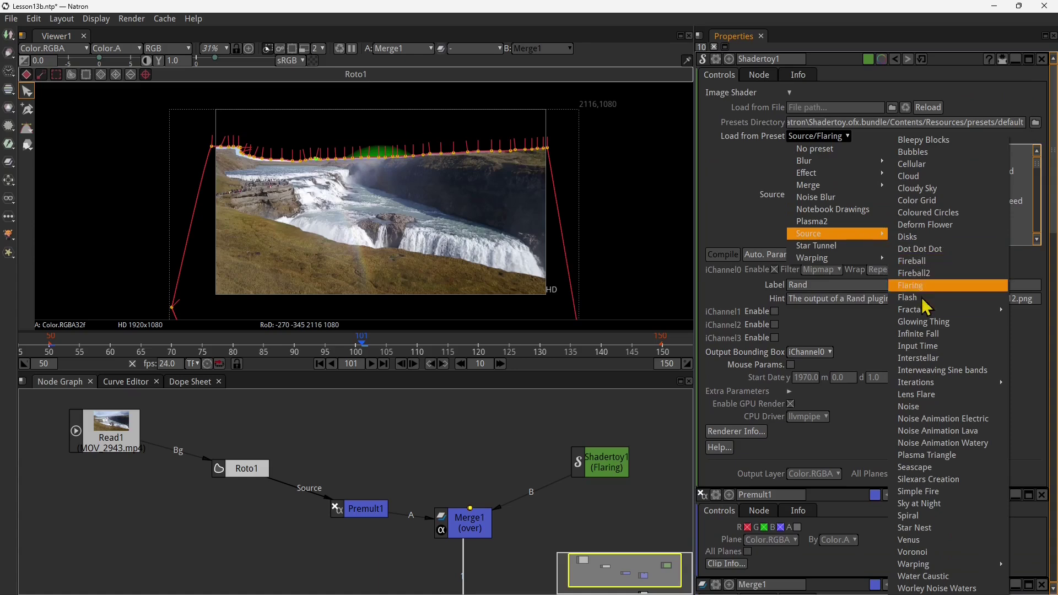
pyautogui.click(920, 358)
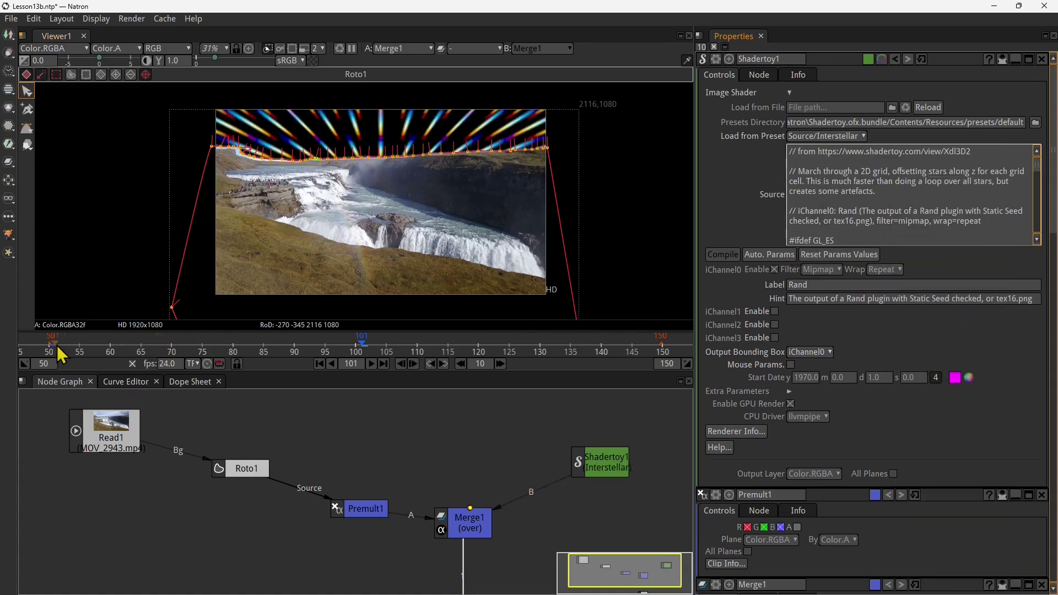
pyautogui.moveTo(53, 352); pyautogui.dragTo(407, 358)
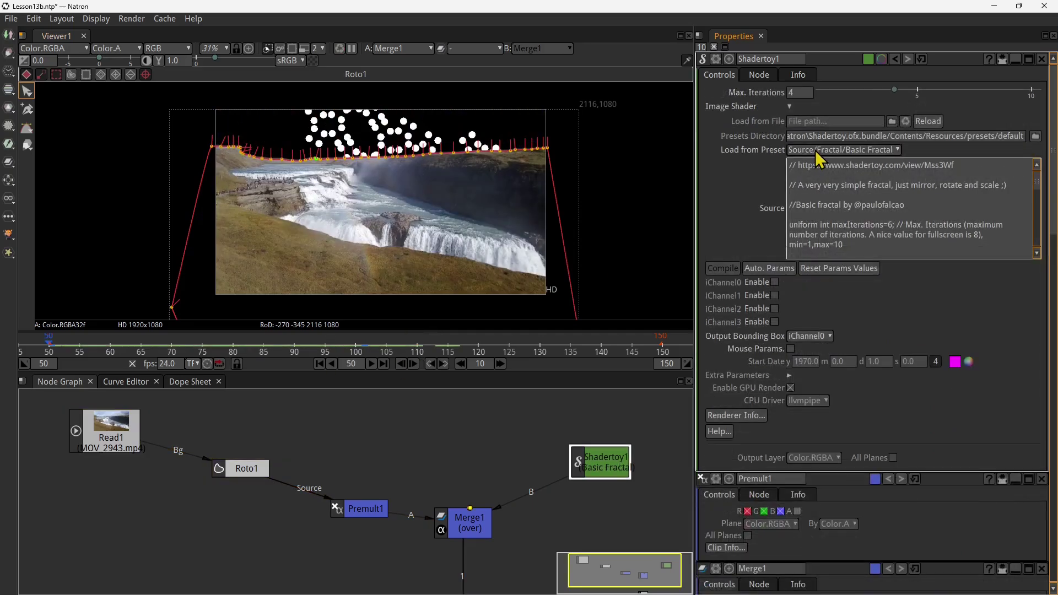
# Switch Shadertoy1 to the Source/Infinite Fall preset.
pyautogui.click(815, 151)
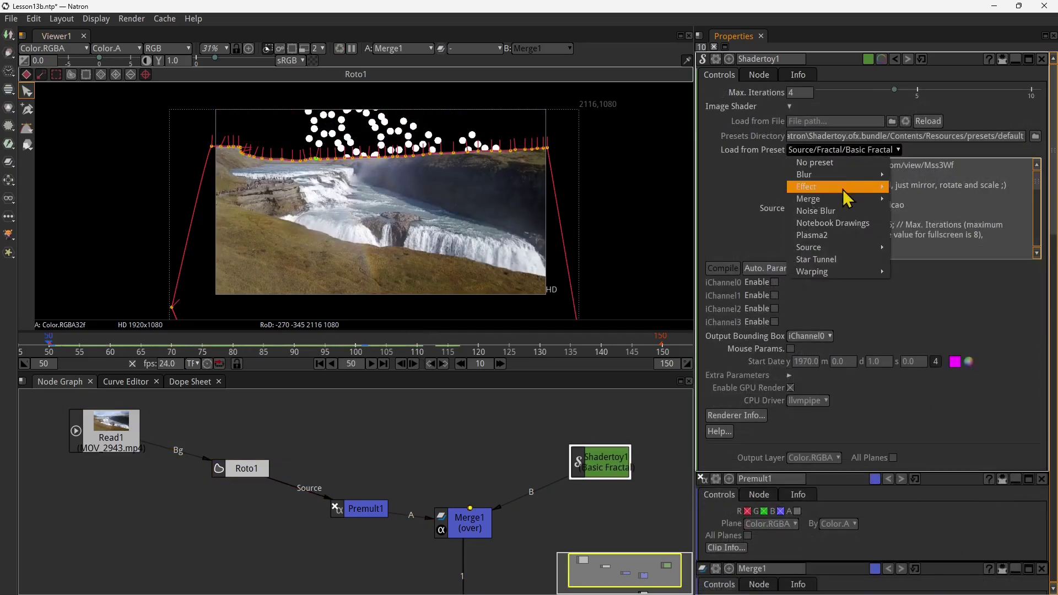
pyautogui.moveTo(845, 186)
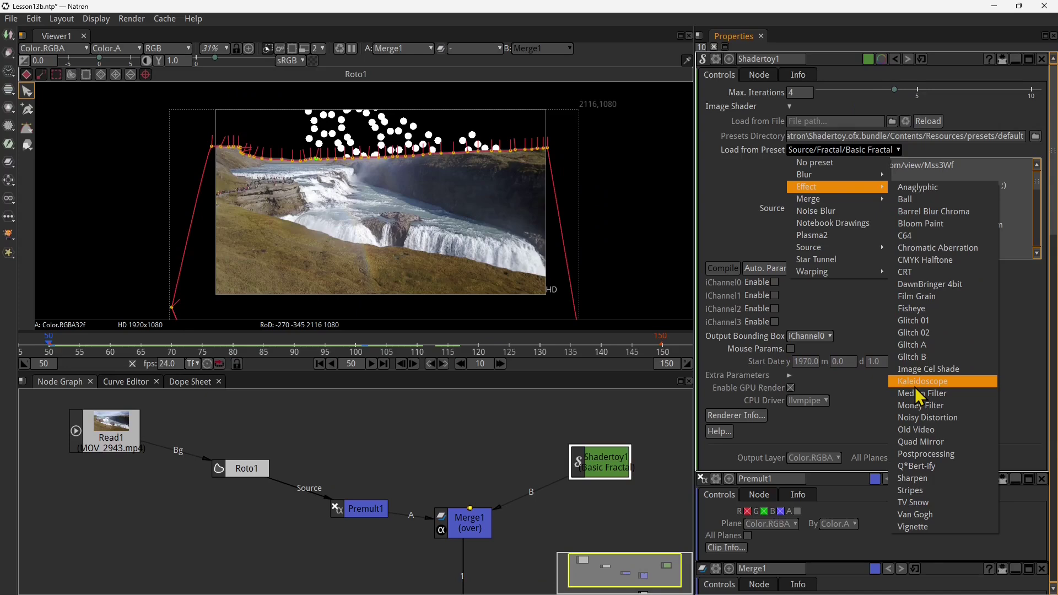
pyautogui.moveTo(813, 247)
pyautogui.click(940, 342)
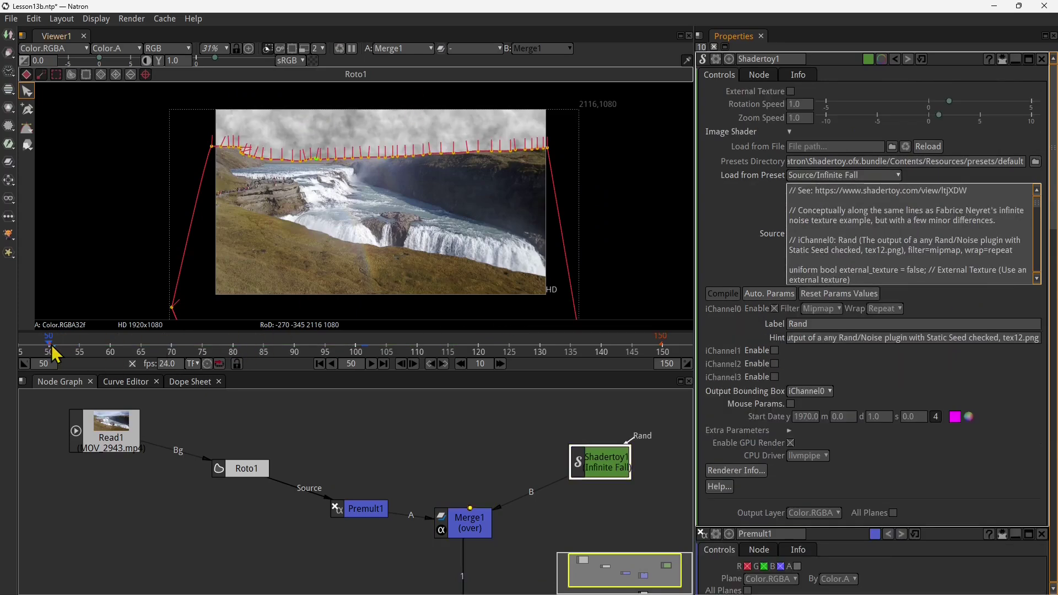
# Scrub the timeline back and forth to preview the animated Infinite Fall sky.
pyautogui.moveTo(55, 354); pyautogui.dragTo(295, 350)
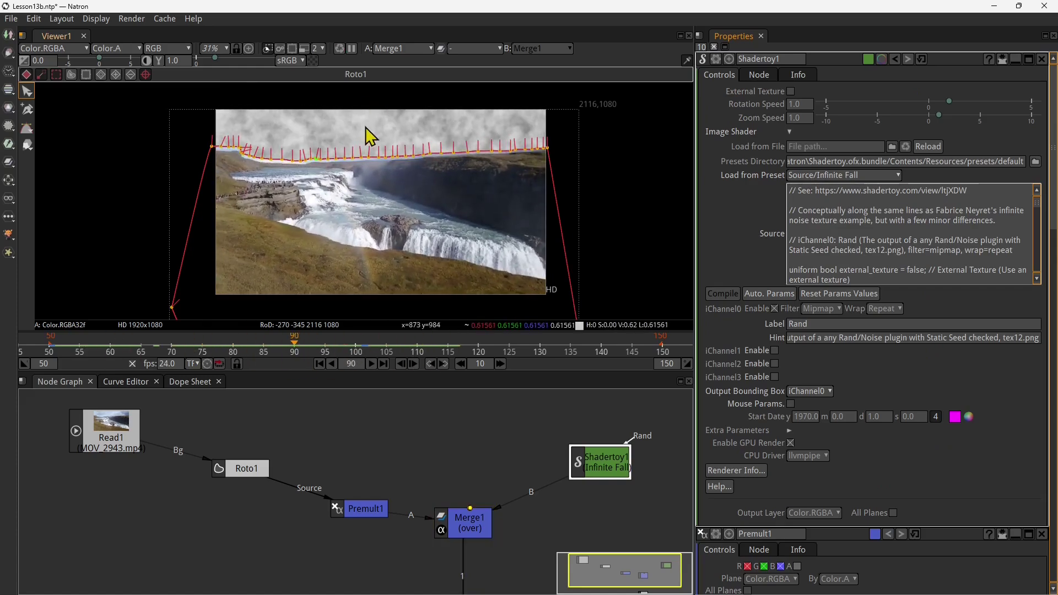
pyautogui.moveTo(292, 353); pyautogui.dragTo(55, 356)
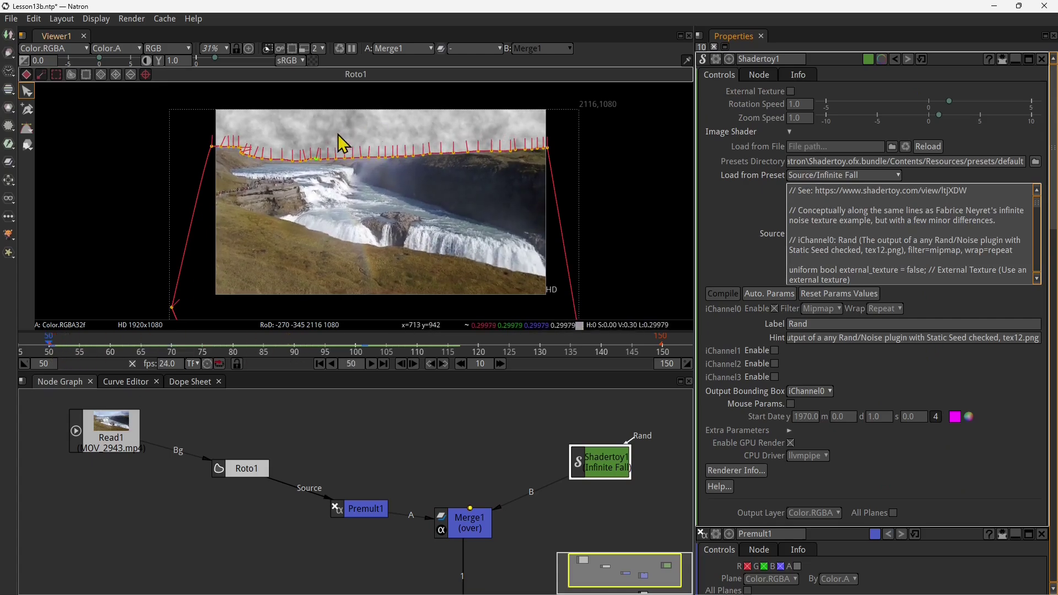
pyautogui.moveTo(55, 350); pyautogui.dragTo(264, 353)
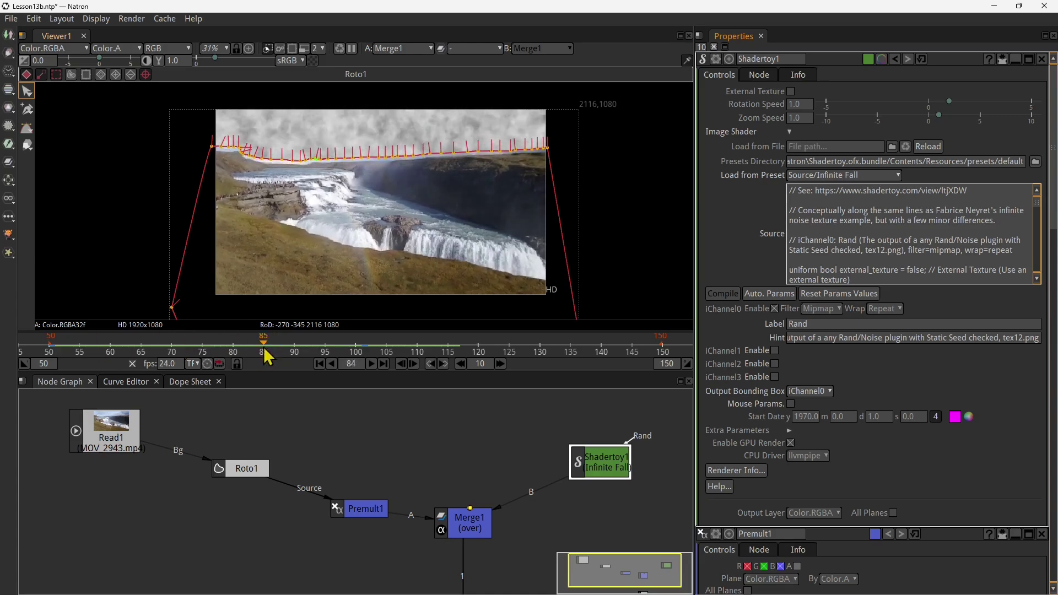
# Turn off viewer overlays to hide the roto outline over the composite.
pyautogui.scroll(5, 267, 166)
pyautogui.scroll(4, 263, 160)
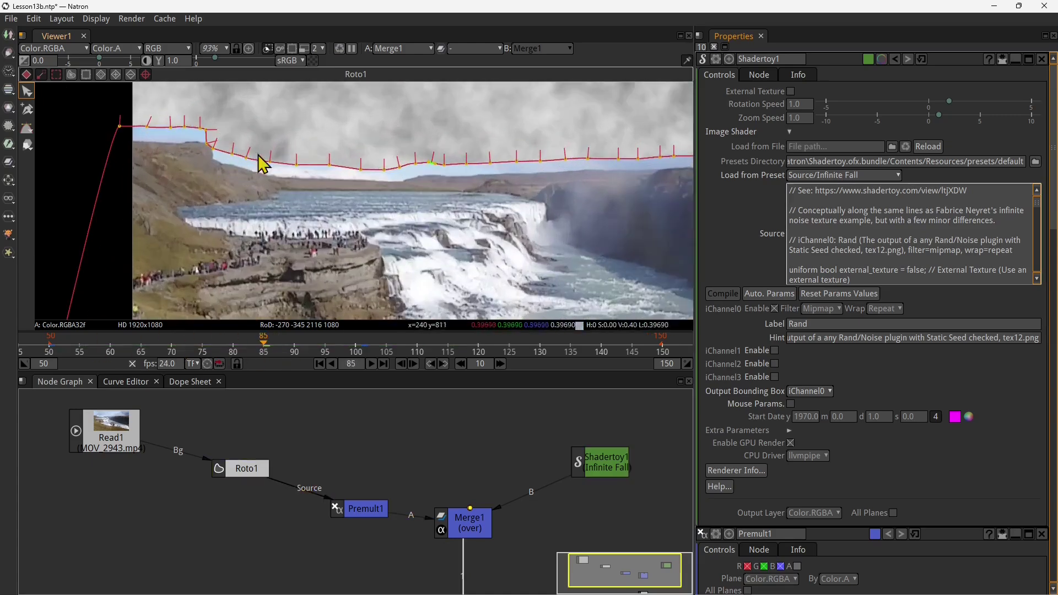
pyautogui.scroll(-9, 222, 240)
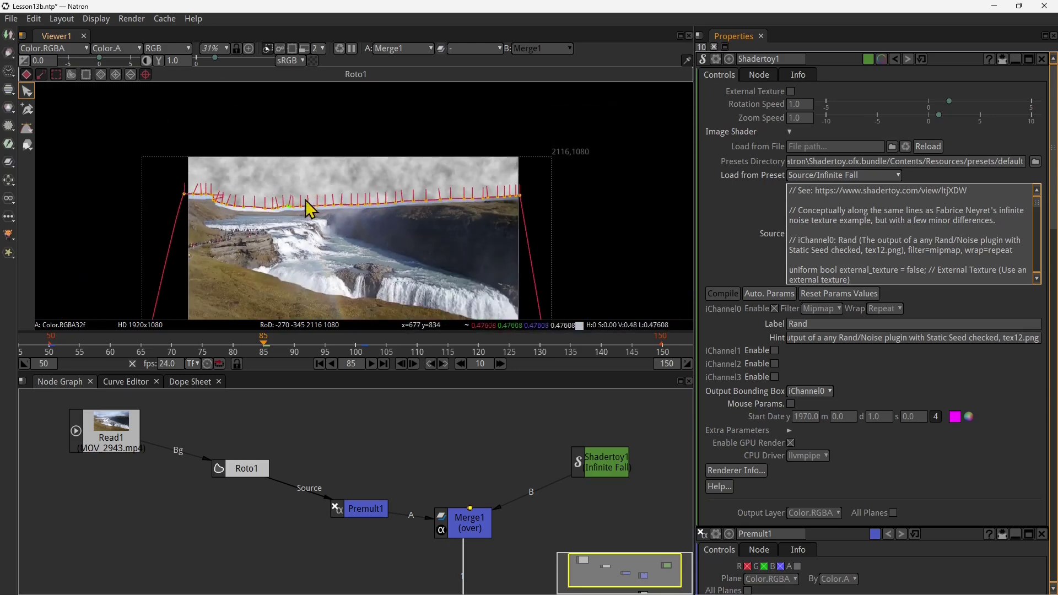
pyautogui.scroll(-2, 310, 208)
pyautogui.moveTo(272, 264); pyautogui.dragTo(297, 239)
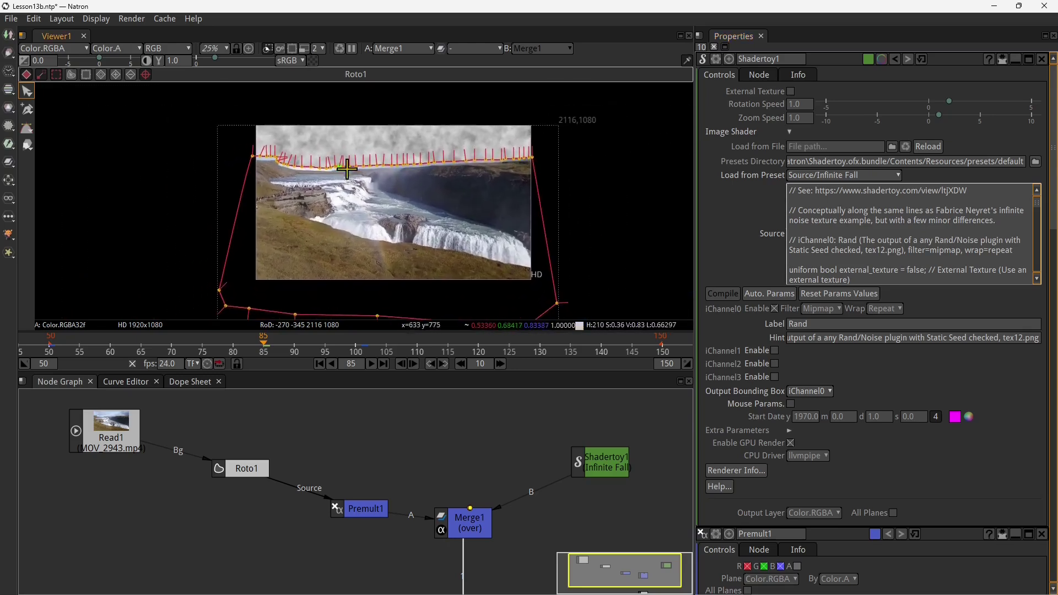
pyautogui.rightClick(173, 183)
pyautogui.click(199, 257)
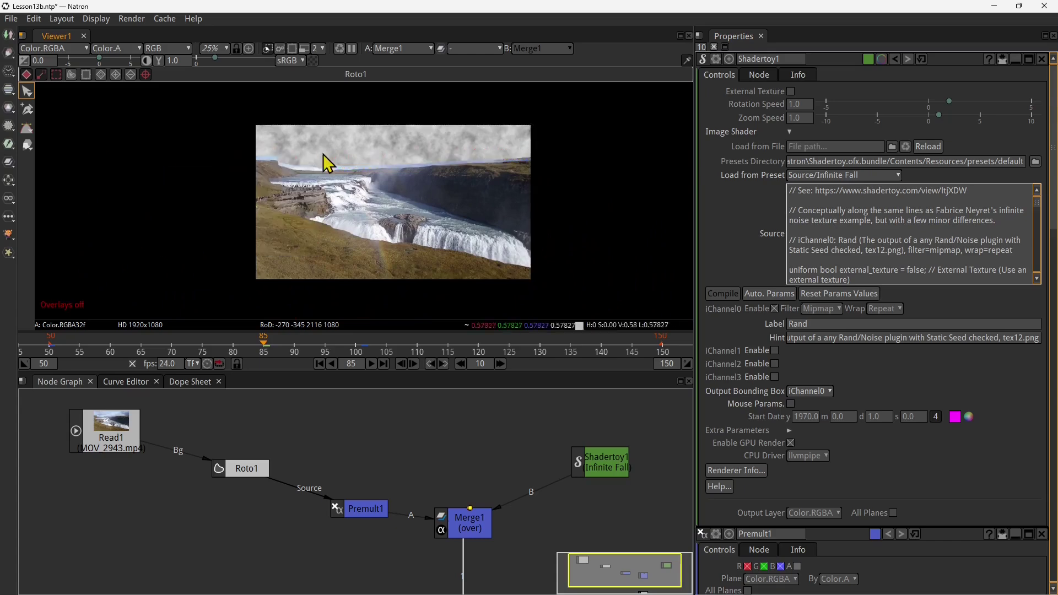
pyautogui.scroll(4, 415, 159)
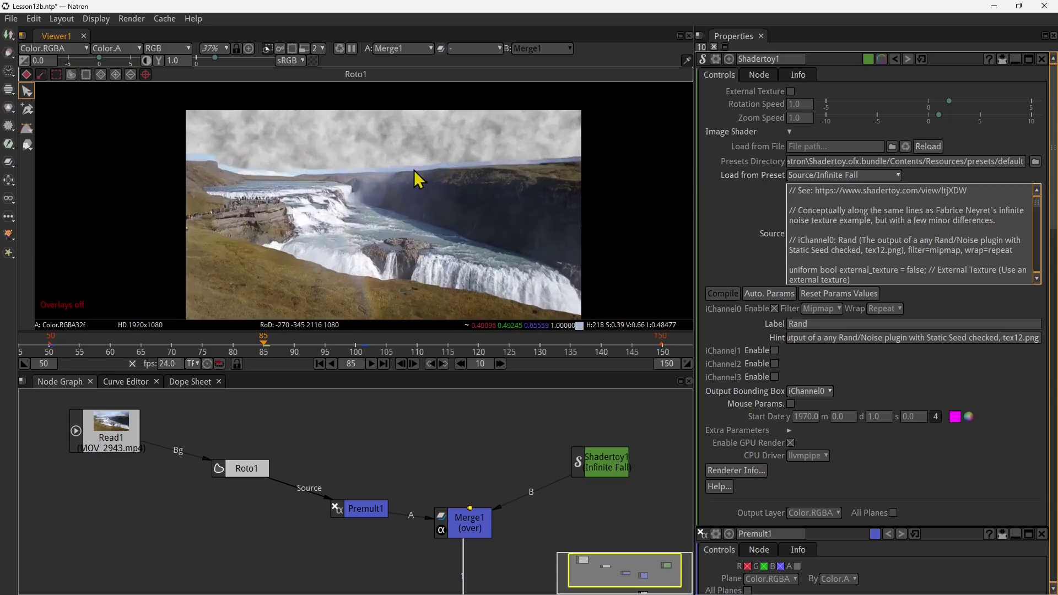